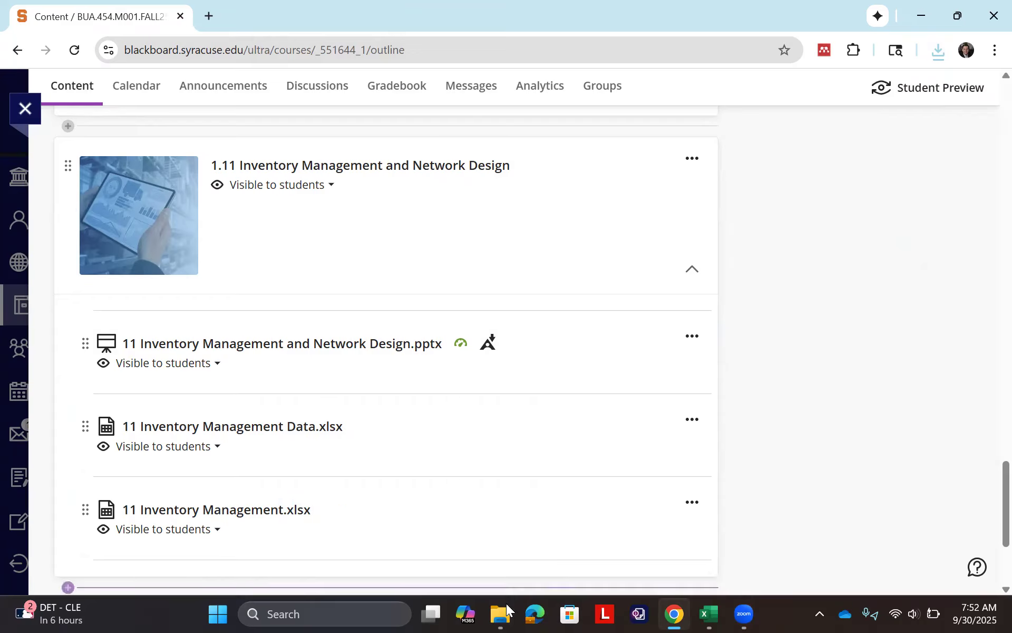
- Open the Inventory Simulation sheet of the 11 Inventory Management Data workbook in Excel and enable editing
{"action": "left_click", "coordinate": [506, 612]}
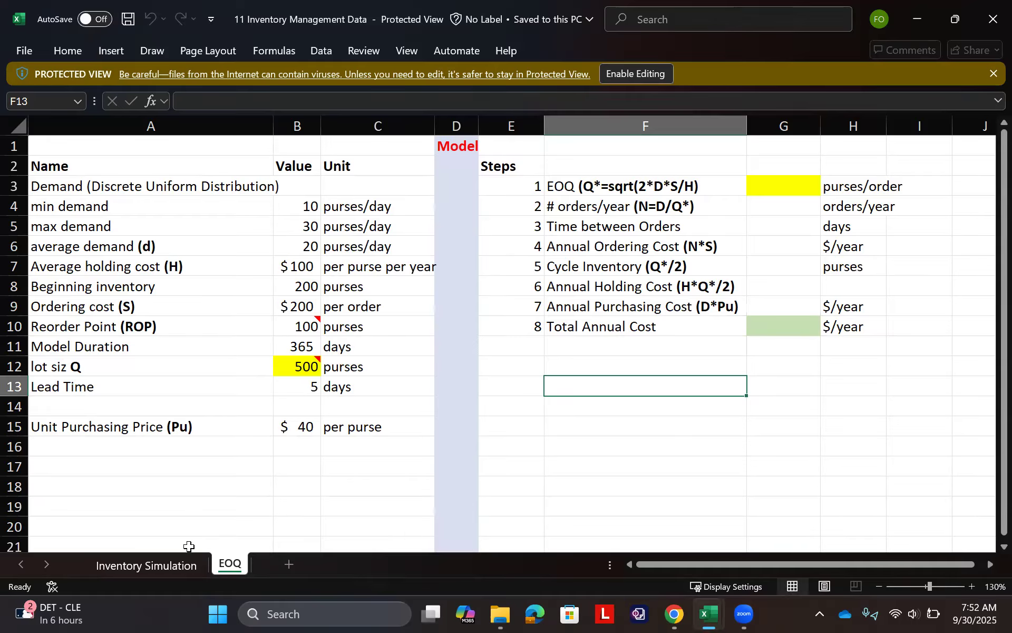
{"action": "left_click", "coordinate": [189, 547]}
{"action": "left_click", "coordinate": [175, 563]}
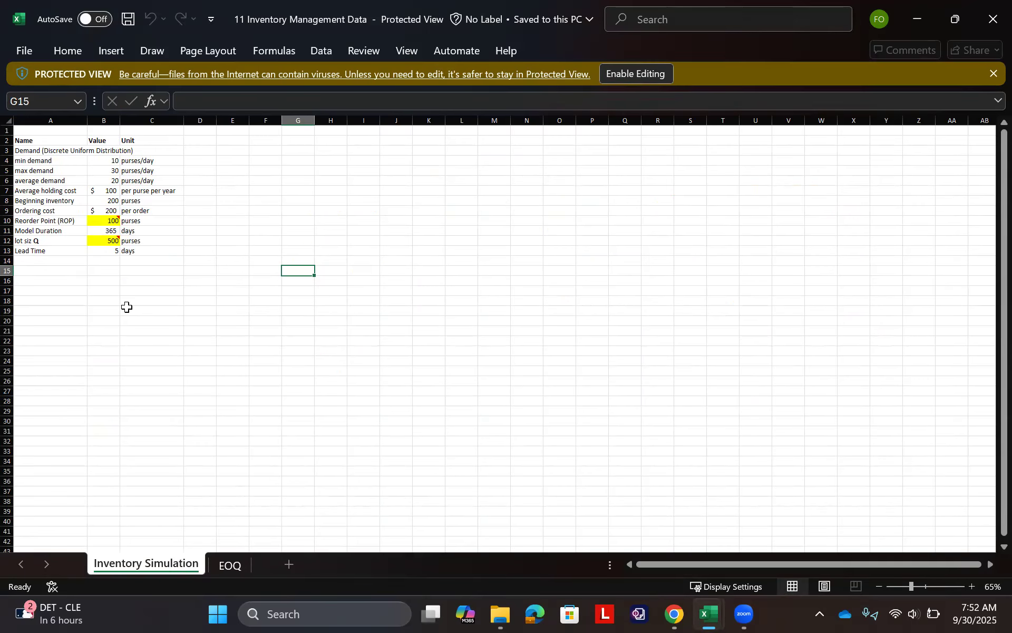
{"action": "scroll", "coordinate": [88, 307], "scroll_direction": "up", "scroll_amount": 5, "text": "ctrl"}
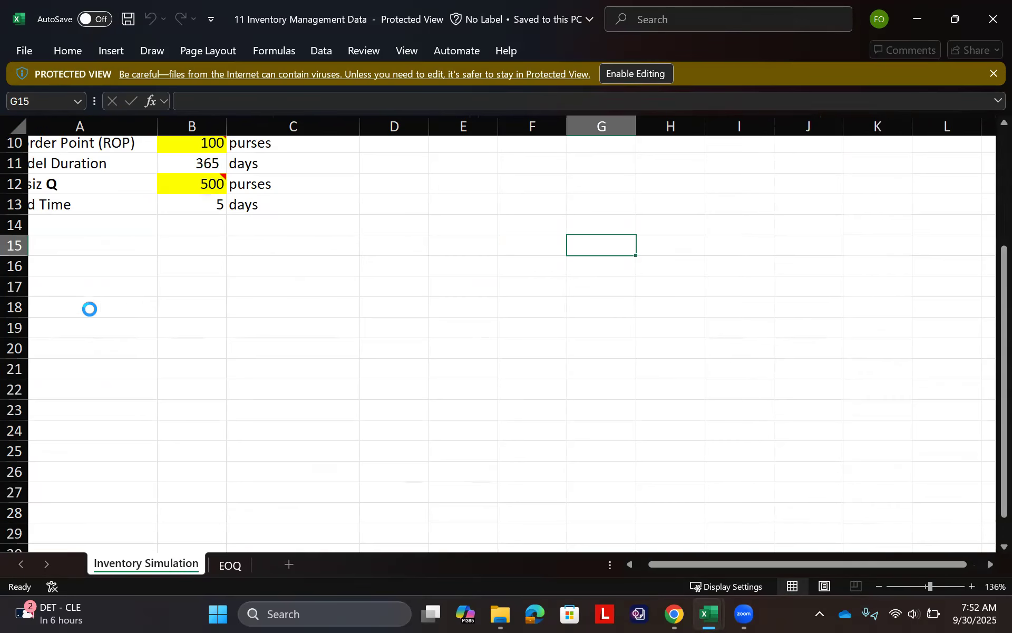
{"action": "scroll", "coordinate": [128, 301], "scroll_direction": "up", "scroll_amount": 3}
{"action": "left_click", "coordinate": [630, 74]}
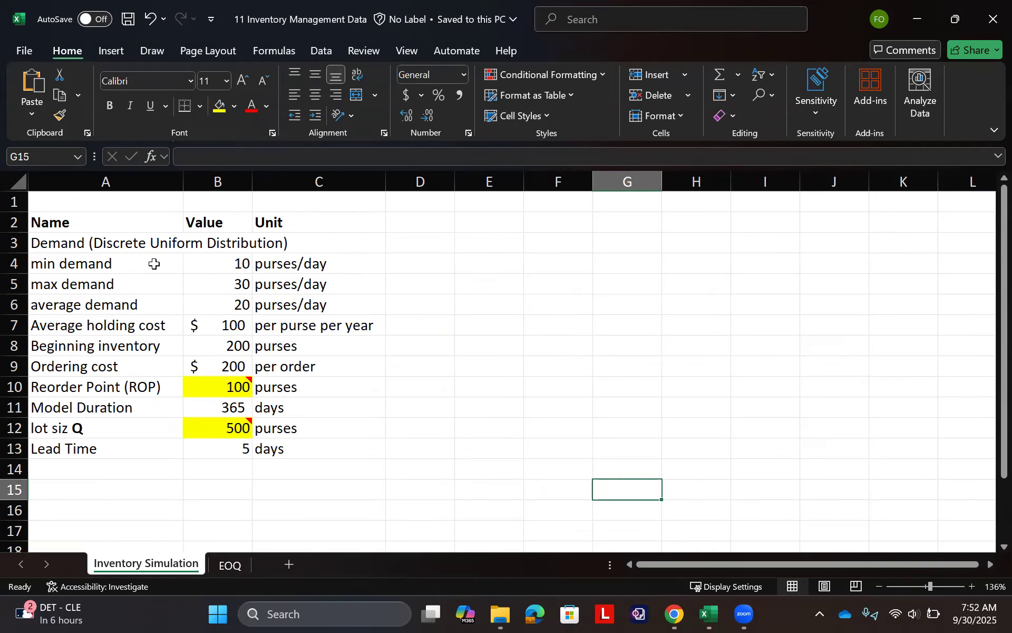
- Review the parameter values in column B from min demand down to lot size, inspecting the Reorder Point formula
{"action": "left_click", "coordinate": [205, 271]}
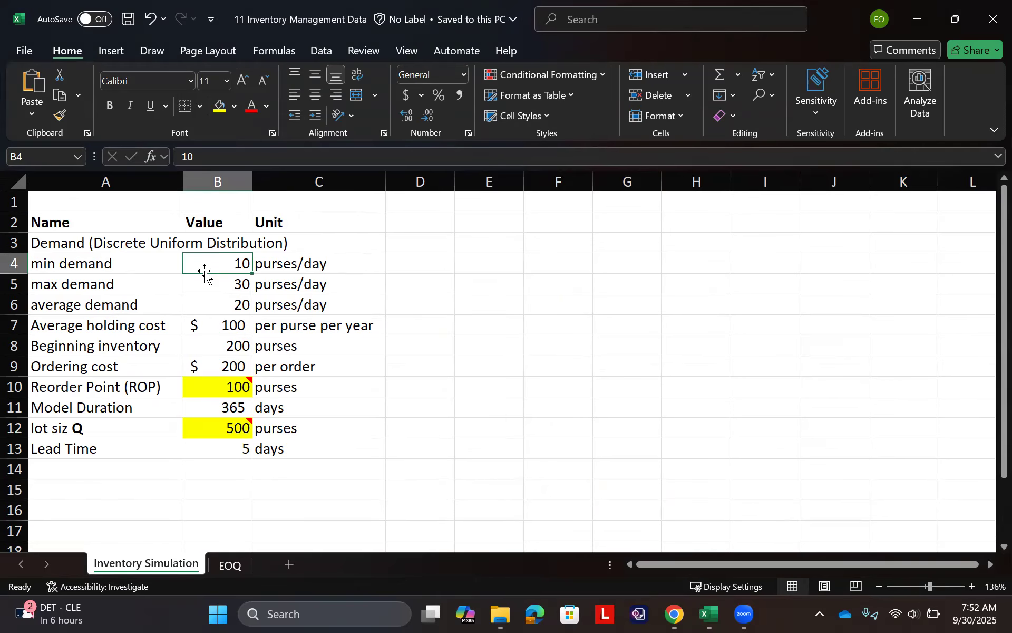
{"action": "key", "text": "Down"}
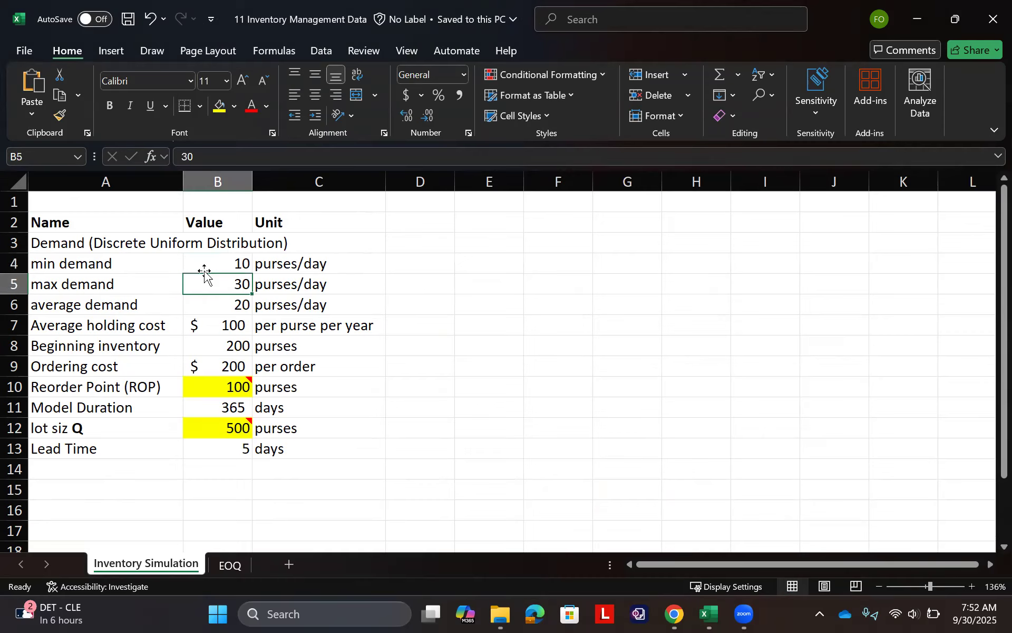
{"action": "key", "text": "Down"}
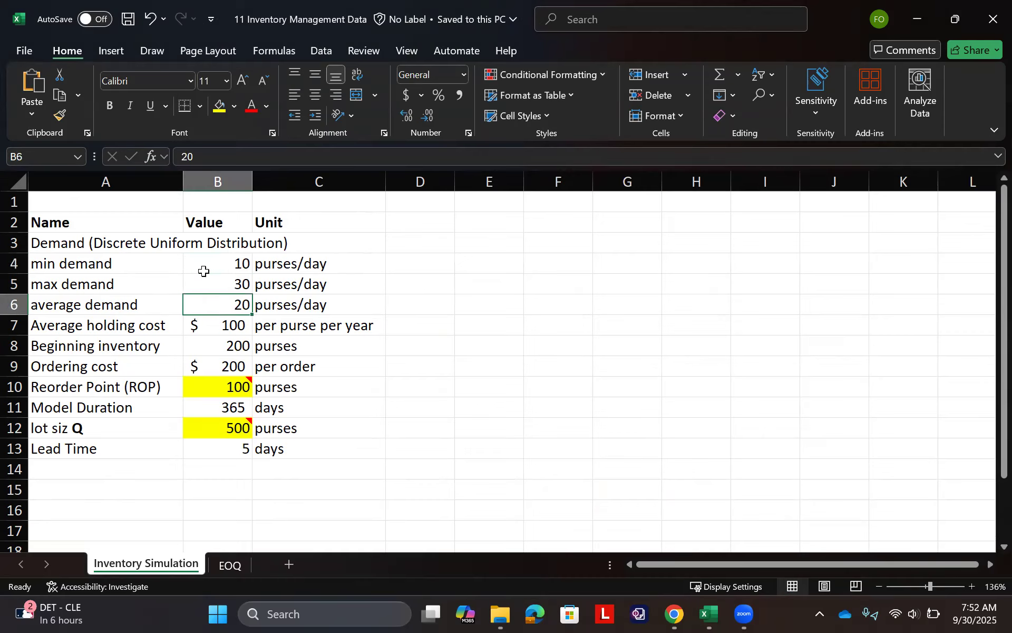
{"action": "key", "text": "Down"}
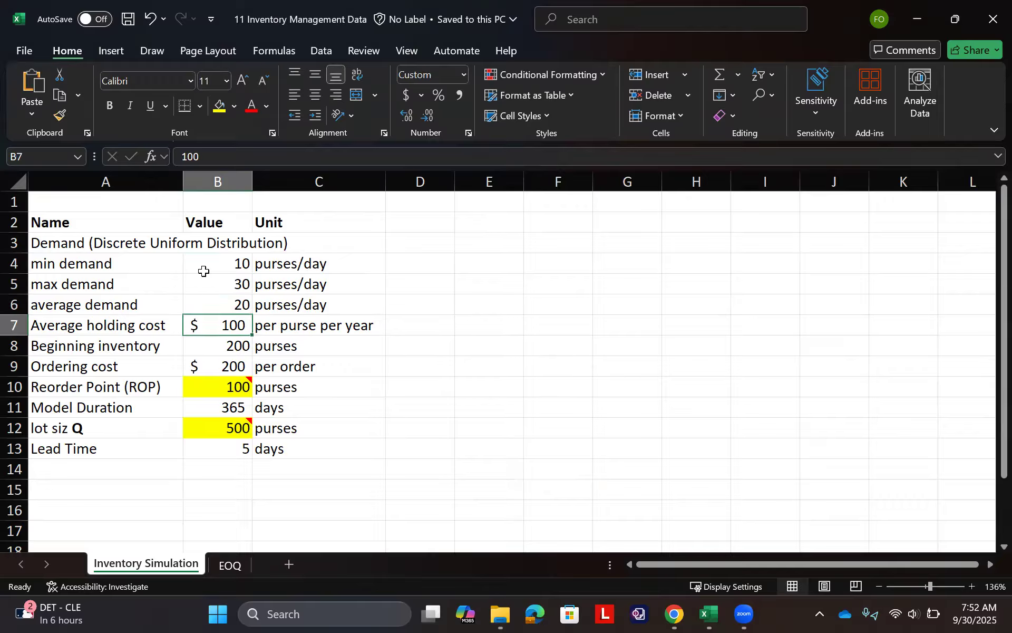
{"action": "key", "text": "Up"}
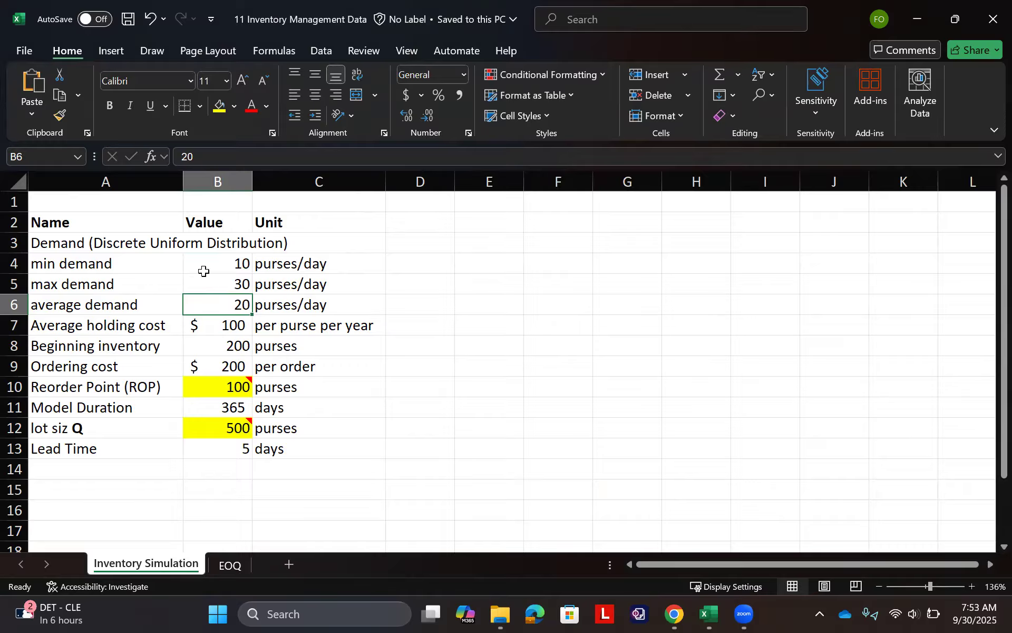
{"action": "key", "text": "Up"}
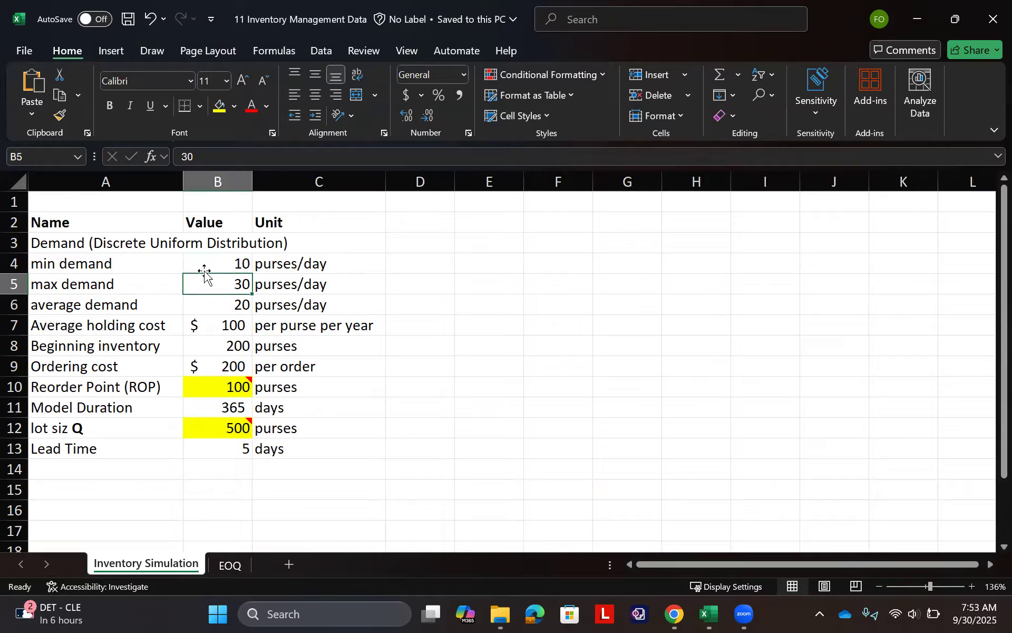
{"action": "key", "text": "Up"}
{"action": "key", "text": "Down"}
{"action": "key", "text": "Down"}
{"action": "key", "text": "Down"}
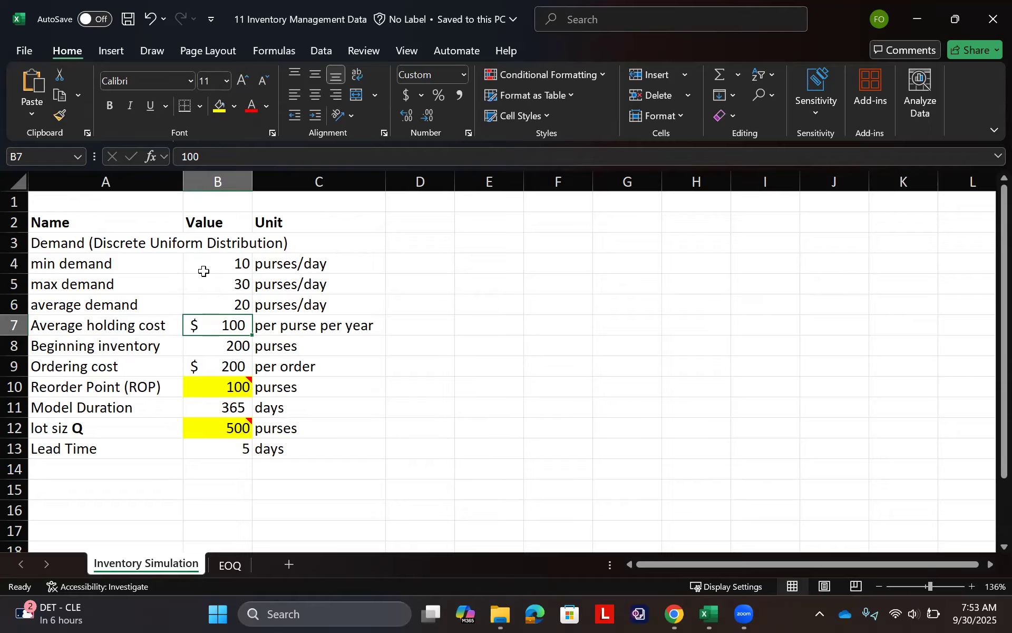
{"action": "key", "text": "Down"}
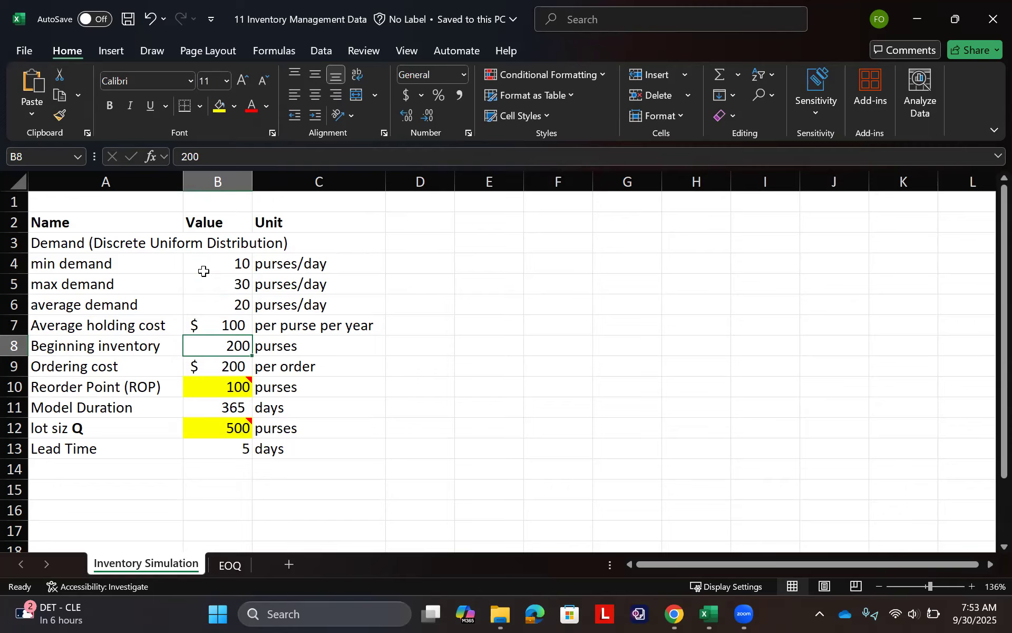
{"action": "key", "text": "Down"}
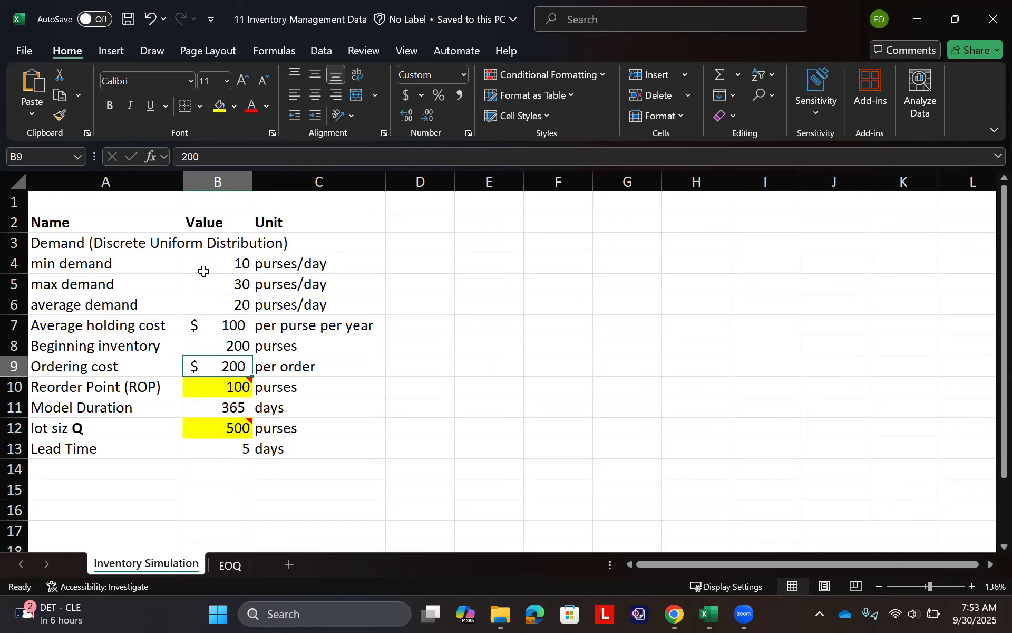
{"action": "key", "text": "Down"}
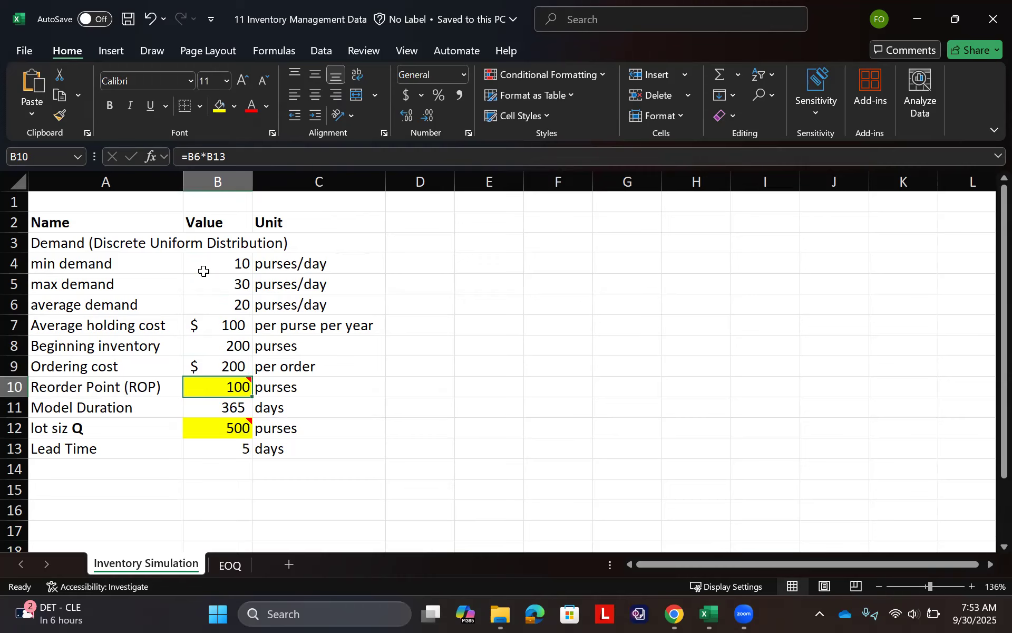
{"action": "double_click", "coordinate": [230, 386]}
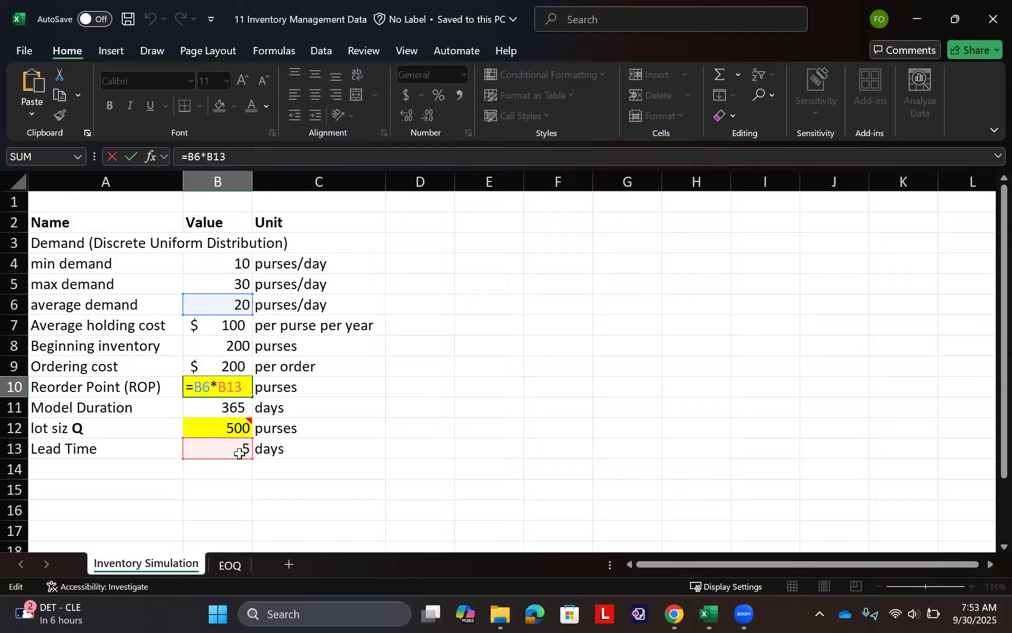
{"action": "key", "text": "Escape"}
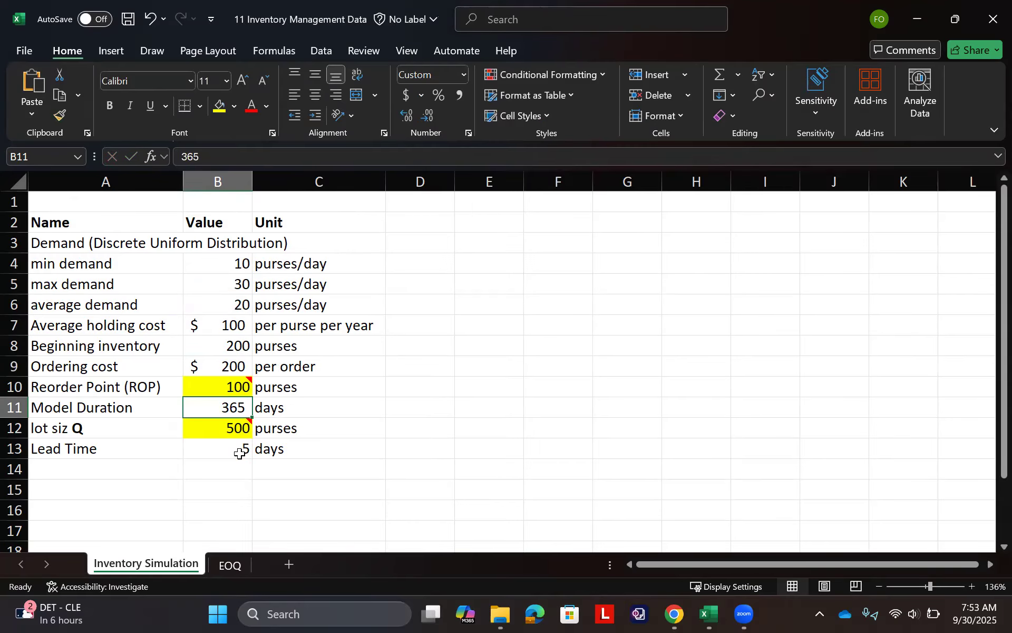
{"action": "key", "text": "Down"}
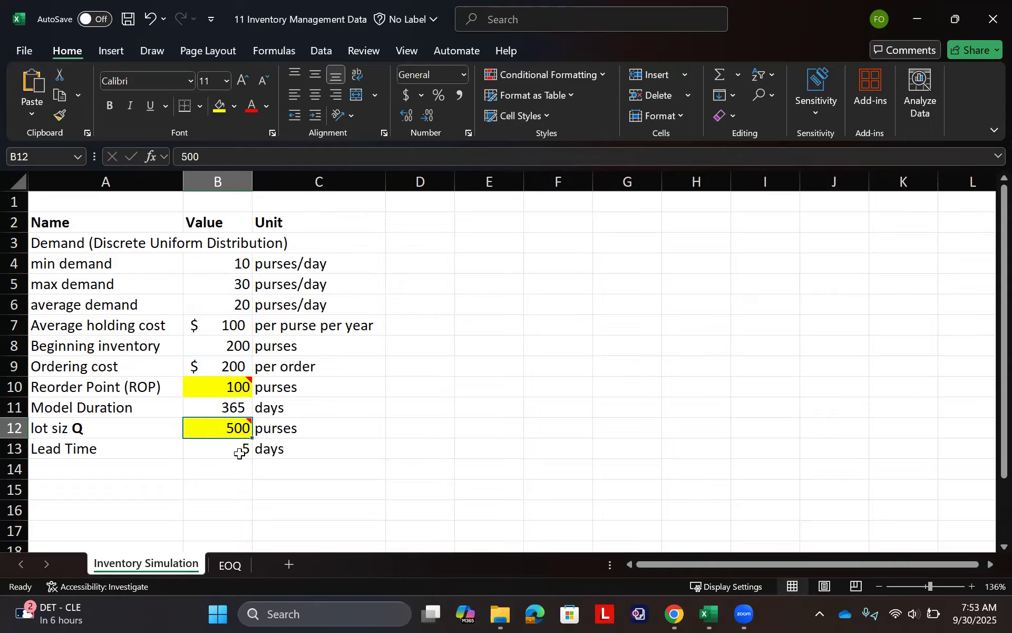
- Enter the heading "Model" in cell D1
{"action": "left_click", "coordinate": [423, 200]}
{"action": "type", "text": "Model"}
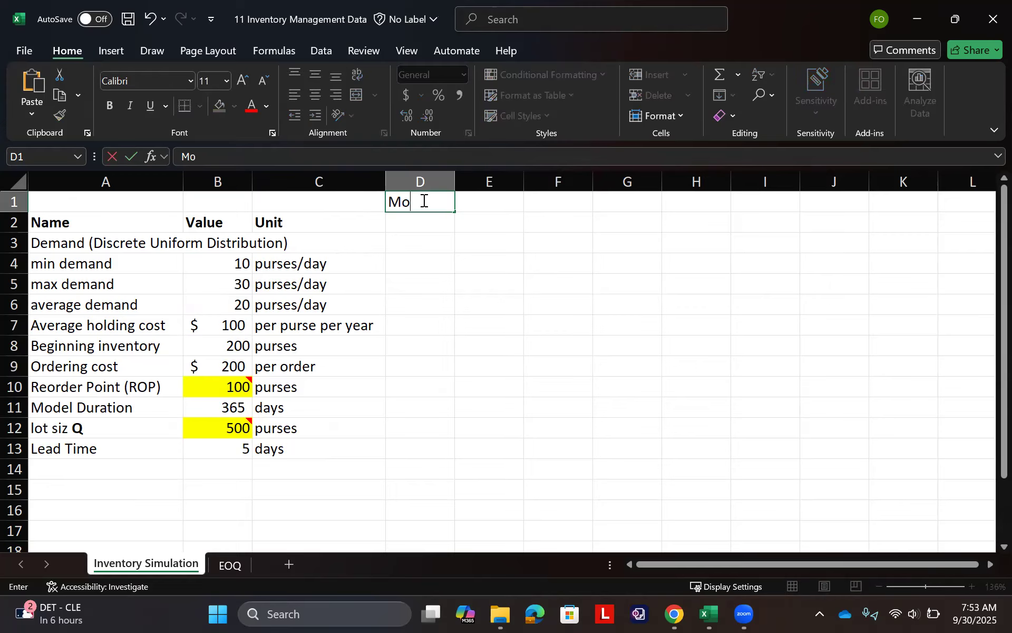
{"action": "key", "text": "Return"}
- Format the whole of column D with bold red text and a light blue fill
{"action": "left_click", "coordinate": [426, 175]}
{"action": "key", "text": "ctrl+b"}
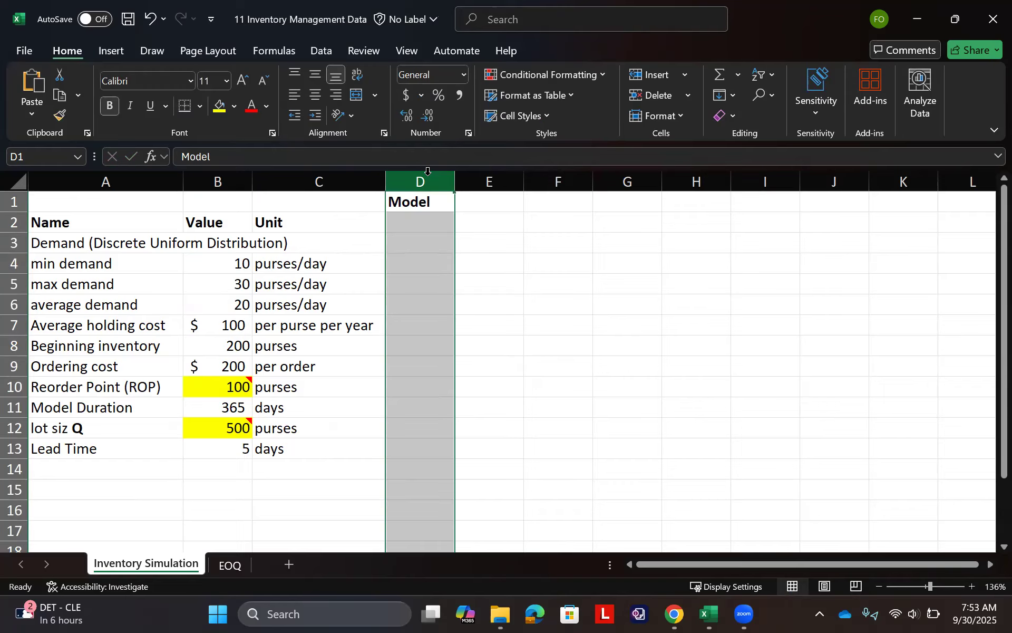
{"action": "left_click", "coordinate": [239, 108]}
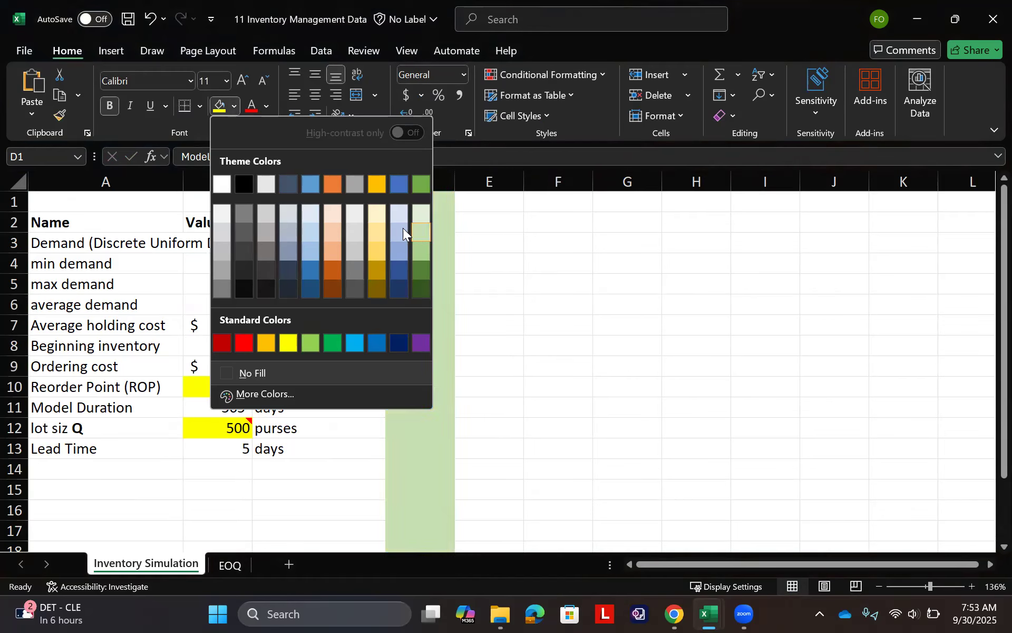
{"action": "left_click", "coordinate": [400, 229]}
{"action": "left_click", "coordinate": [256, 114]}
- Enter "Objective: Min Total Cost = Ordering + Holding" in bold in E2 and fill E3 light green
{"action": "left_click", "coordinate": [505, 224]}
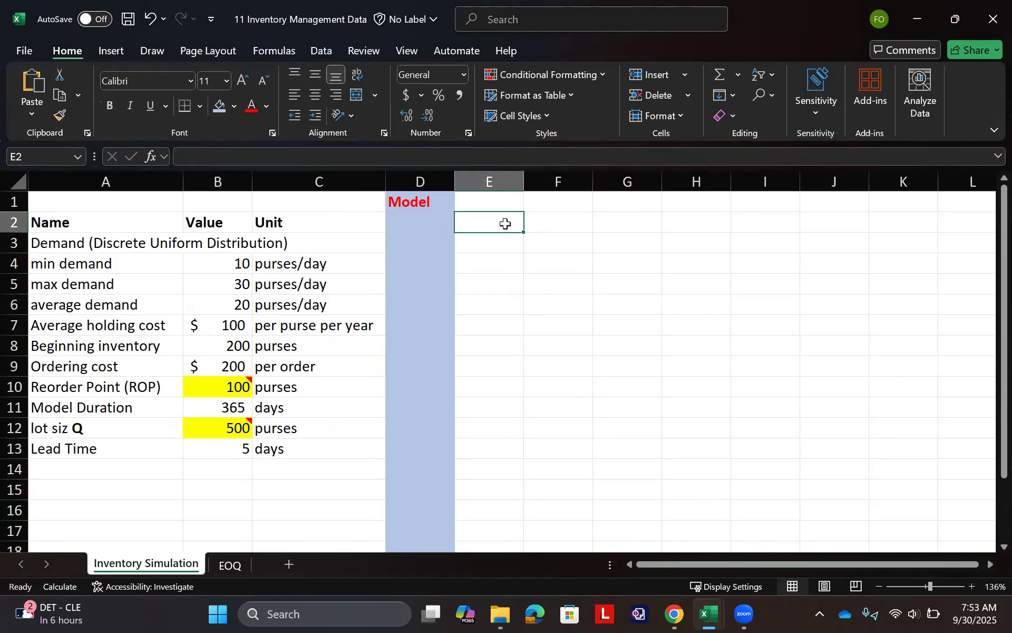
{"action": "type", "text": "Object"}
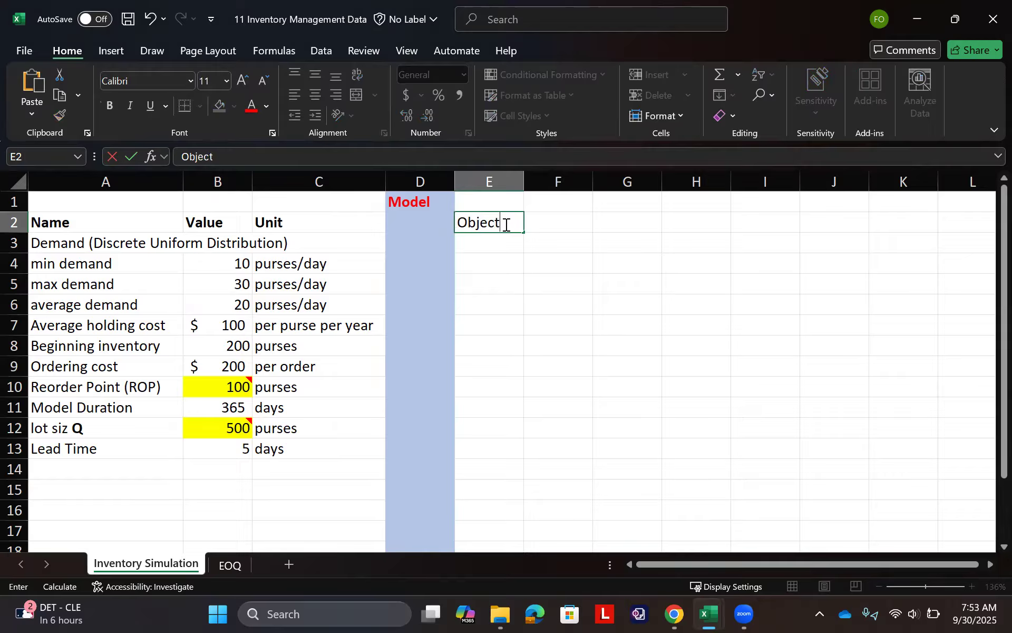
{"action": "type", "text": "ive:"}
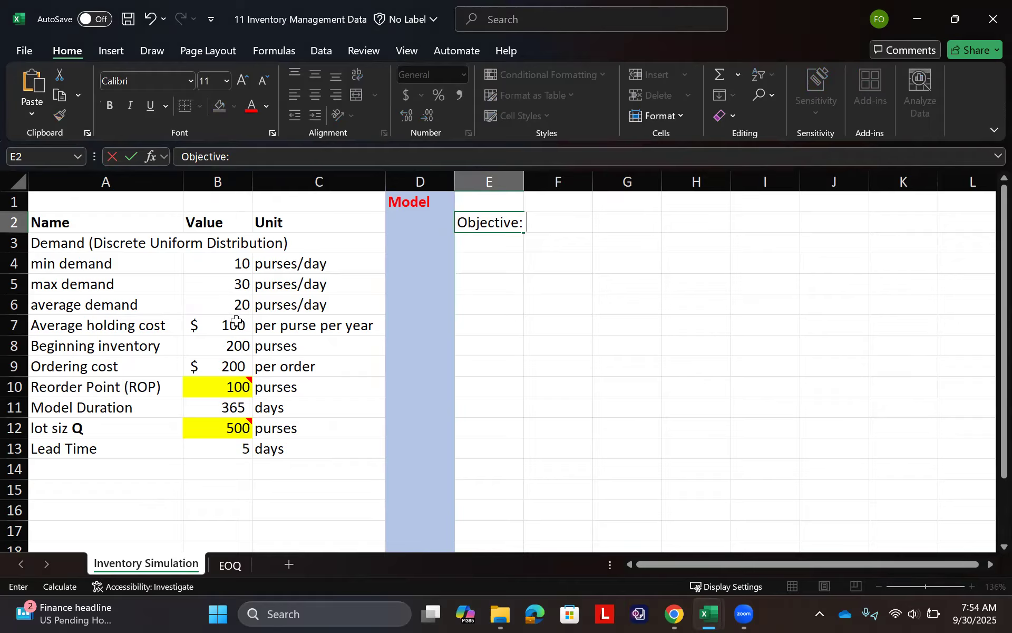
{"action": "type", "text": "Min Total Cost ="}
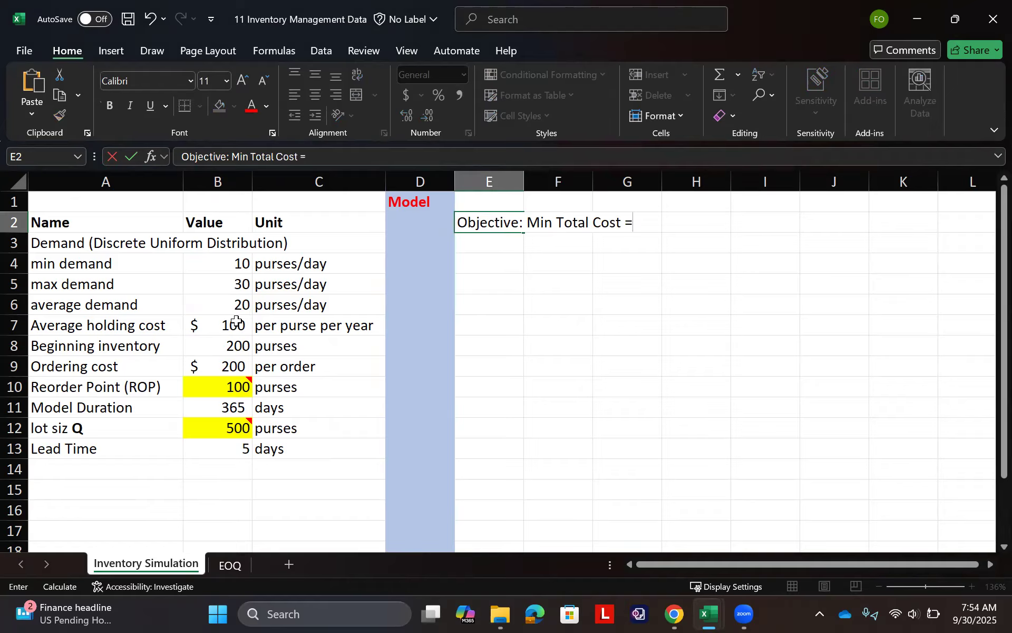
{"action": "type", "text": " Ordering"}
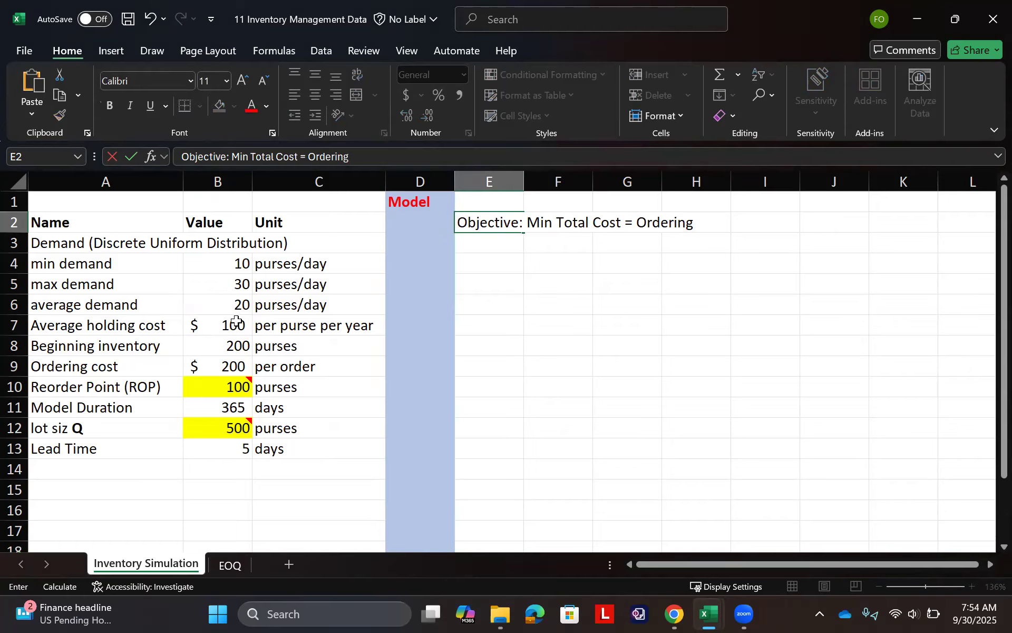
{"action": "type", "text": " + Holding"}
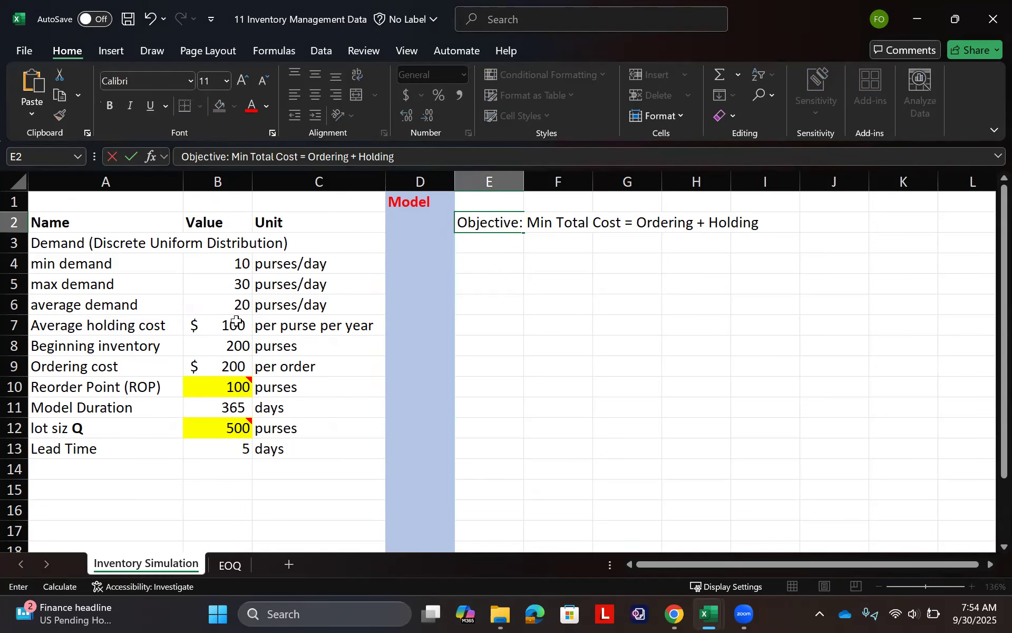
{"action": "key", "text": "Return"}
{"action": "left_click", "coordinate": [234, 105]}
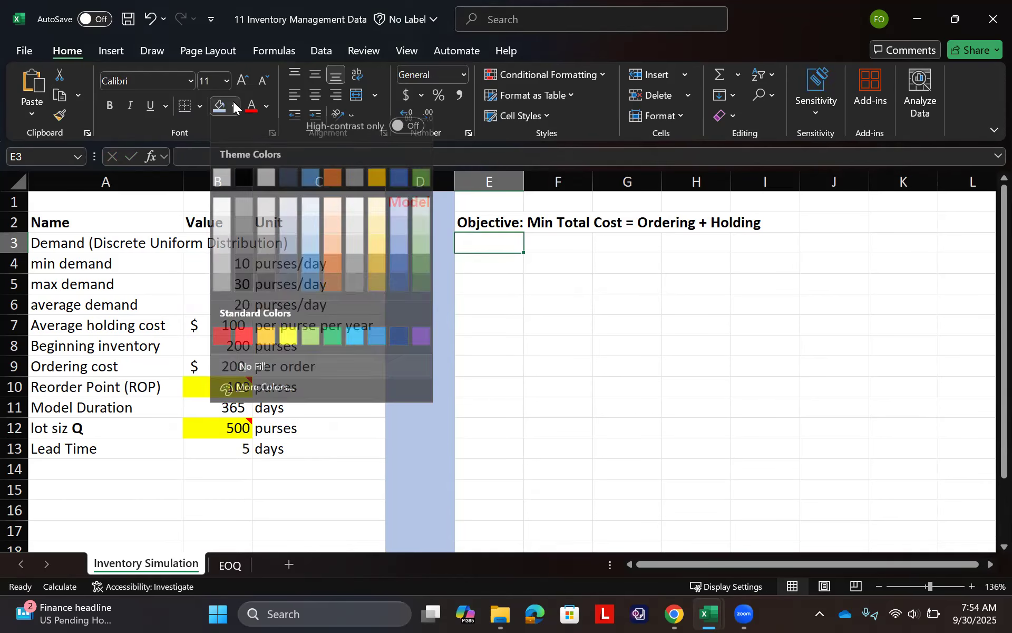
{"action": "left_click", "coordinate": [419, 229]}
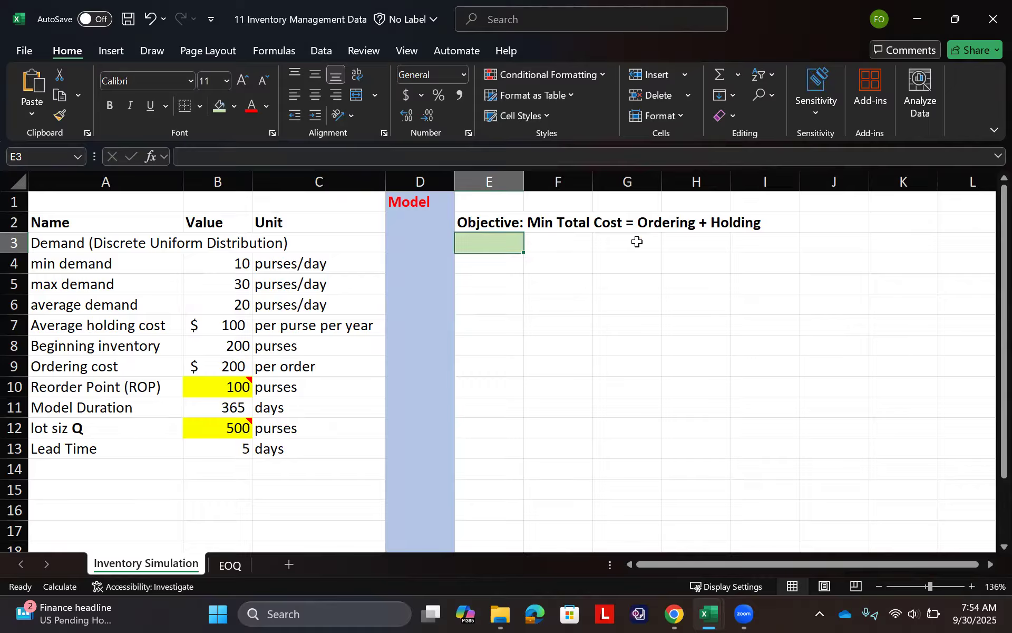
- Enter the label "Ordering Cost" in E5 and fill the cell below it, E6, light gold
{"action": "left_click", "coordinate": [473, 282]}
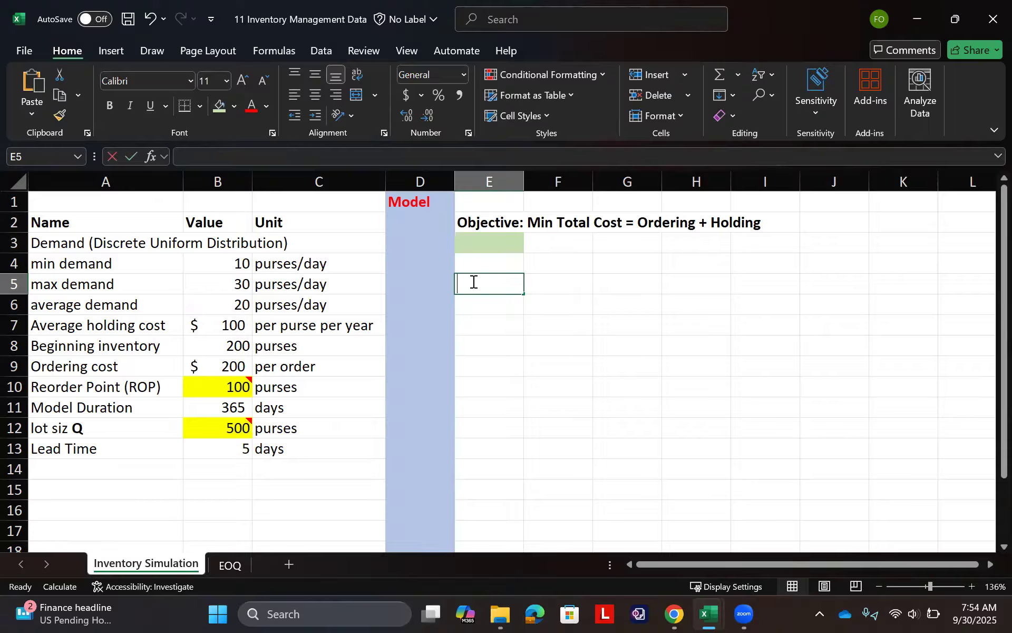
{"action": "type", "text": "orde"}
{"action": "key", "text": "BackSpace"}
{"action": "key", "text": "BackSpace"}
{"action": "key", "text": "BackSpace"}
{"action": "key", "text": "BackSpace"}
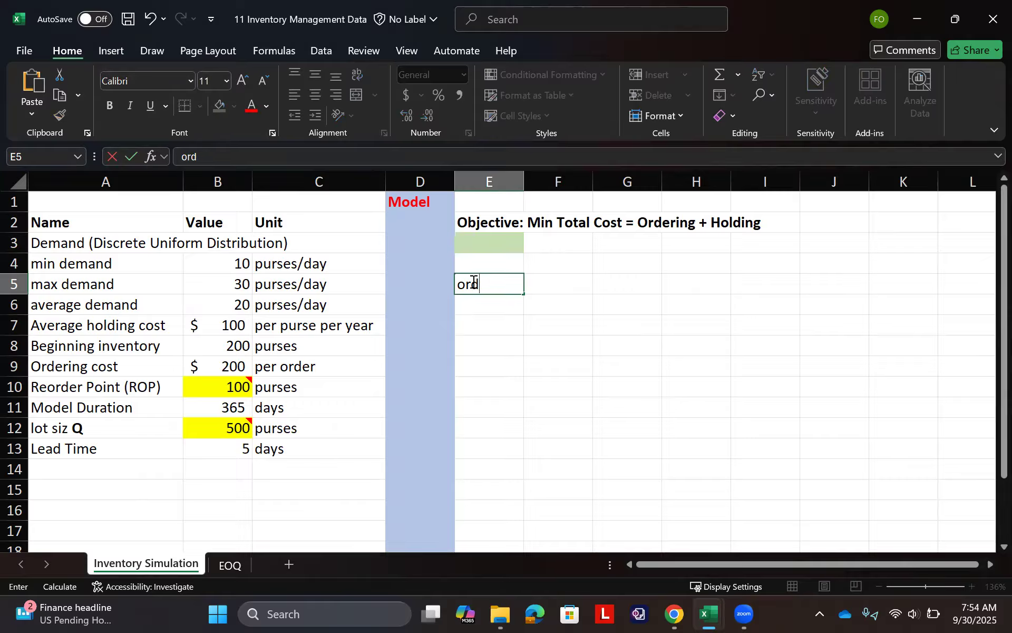
{"action": "type", "text": "Ordering "}
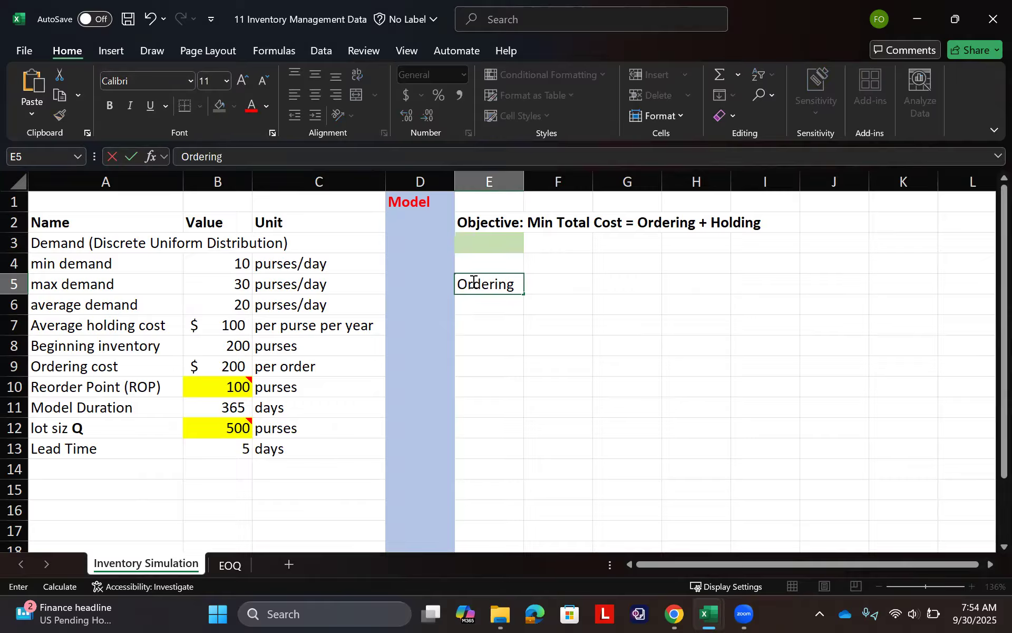
{"action": "type", "text": "Cost"}
{"action": "key", "text": "Return"}
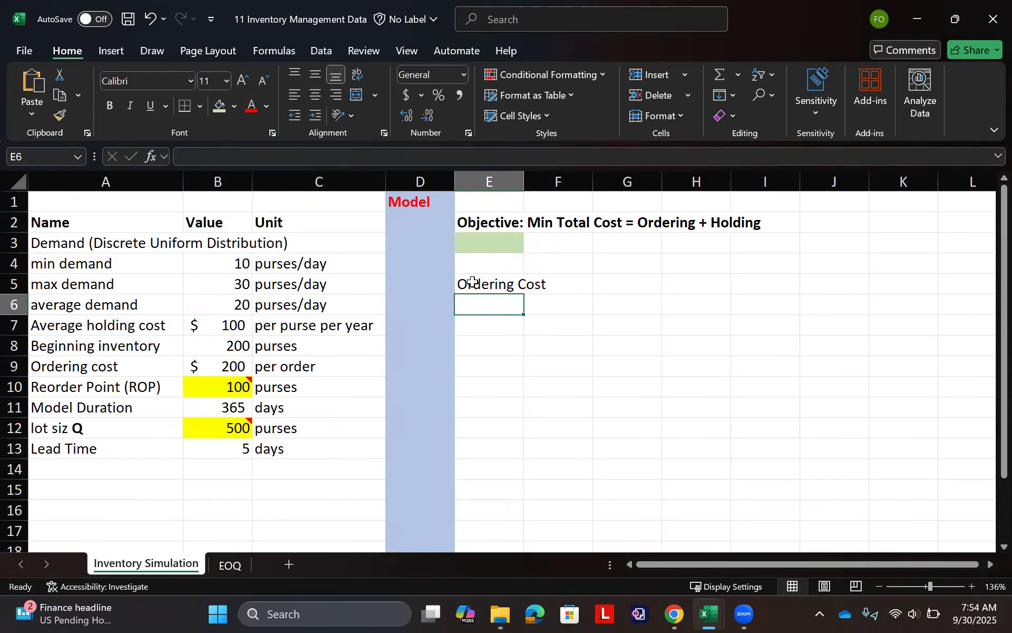
{"action": "left_click", "coordinate": [233, 104]}
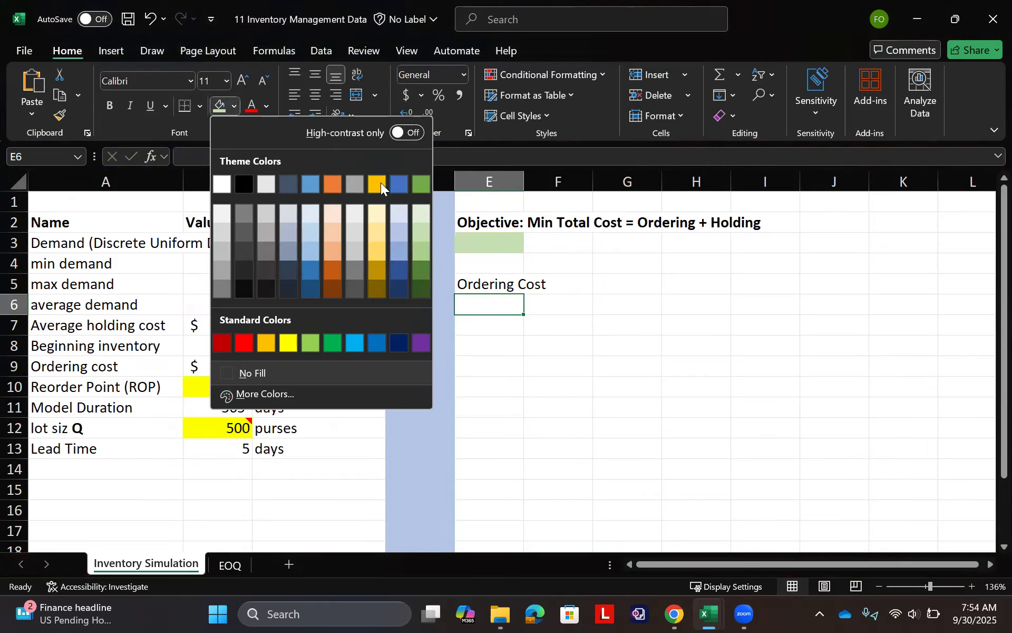
{"action": "left_click", "coordinate": [378, 211]}
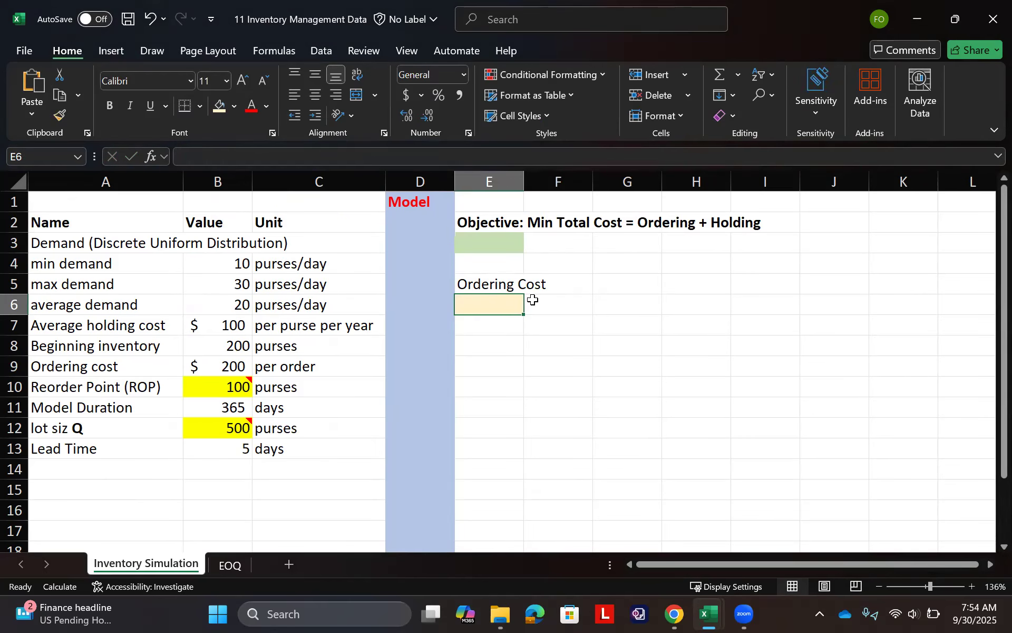
{"action": "left_click", "coordinate": [601, 284]}
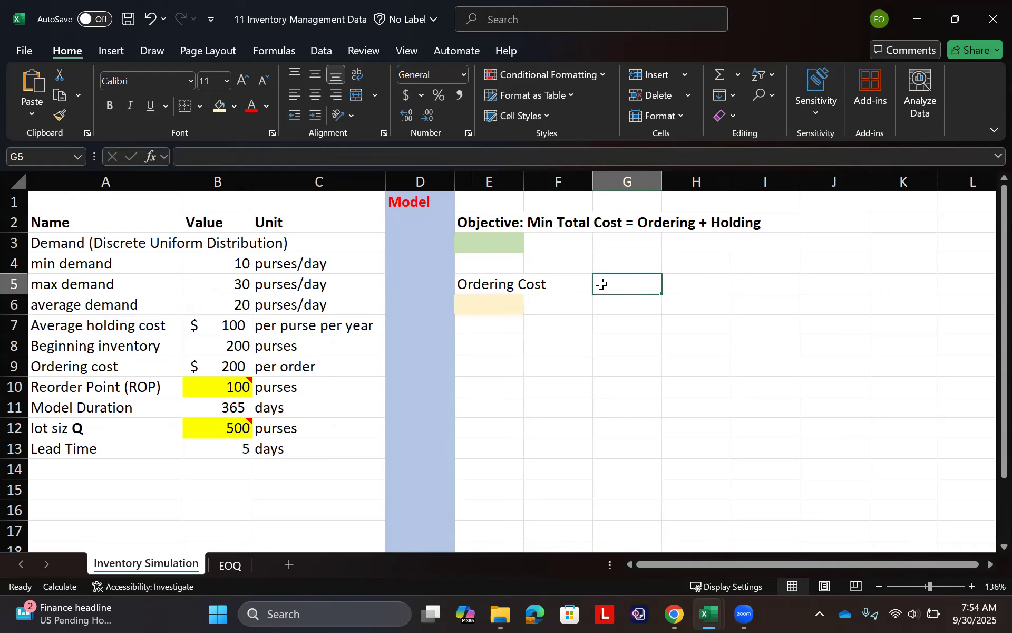
- Enter the label "Holding Cost" in G5 and fill the cell below it, G6, light gold
{"action": "type", "text": "Holdig"}
{"action": "key", "text": "BackSpace"}
{"action": "type", "text": "ng Cost"}
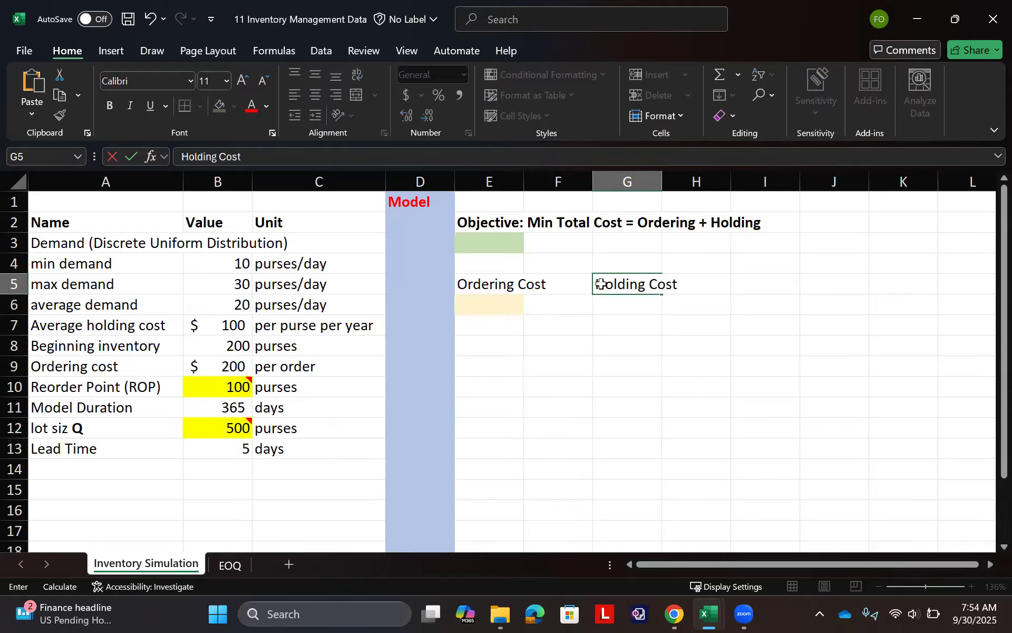
{"action": "key", "text": "Return"}
{"action": "left_click", "coordinate": [219, 106]}
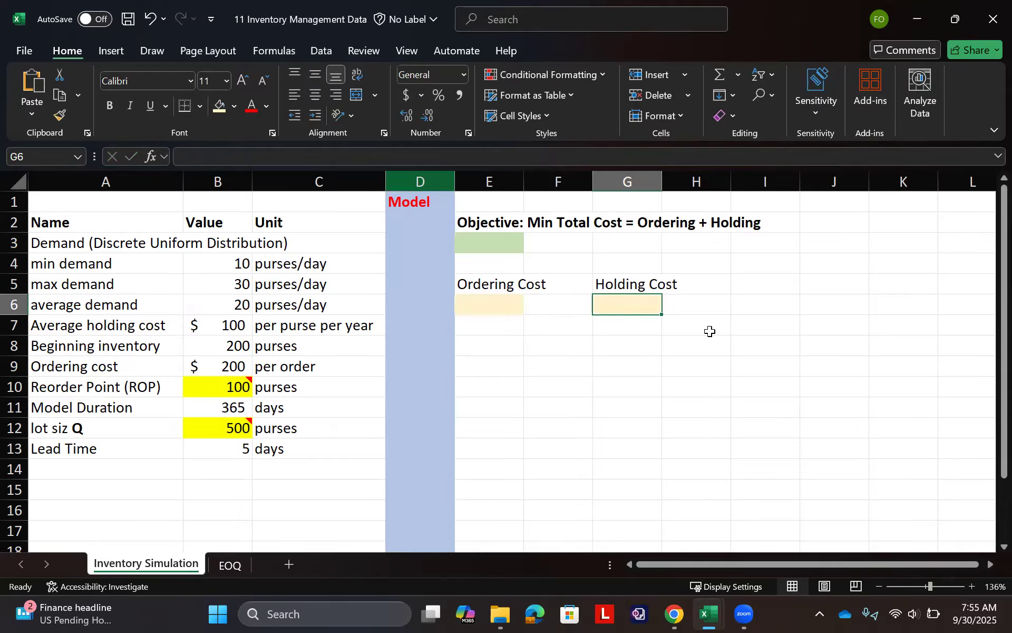
- Enter the total cost formula =E6+G6 in E3 to add the ordering and holding costs
{"action": "left_click", "coordinate": [504, 248]}
{"action": "type", "text": "="}
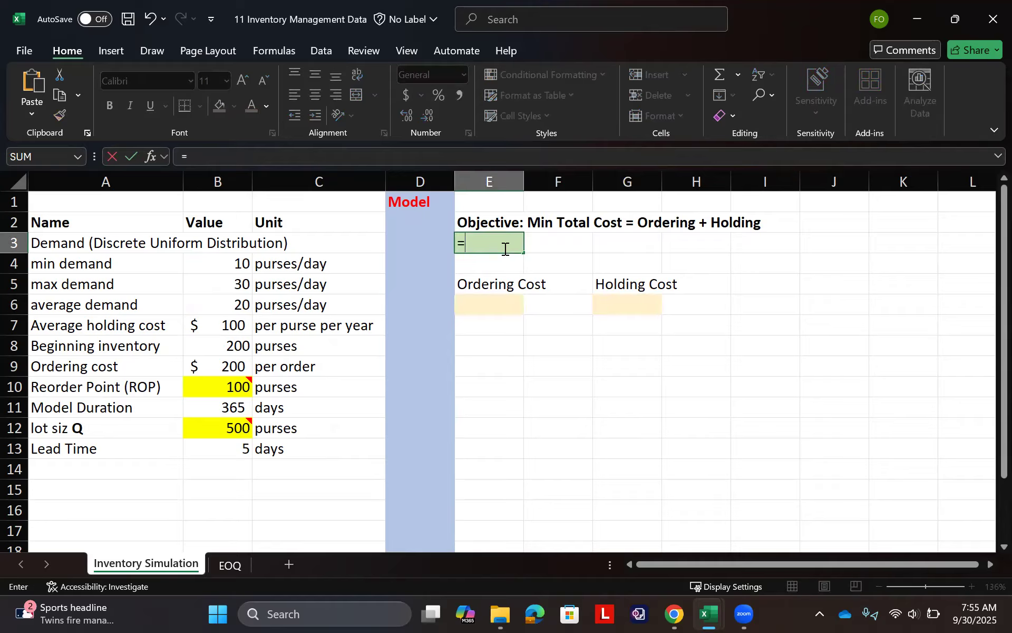
{"action": "left_click", "coordinate": [496, 305]}
{"action": "type", "text": "+"}
{"action": "left_click", "coordinate": [623, 308]}
{"action": "key", "text": "Return"}
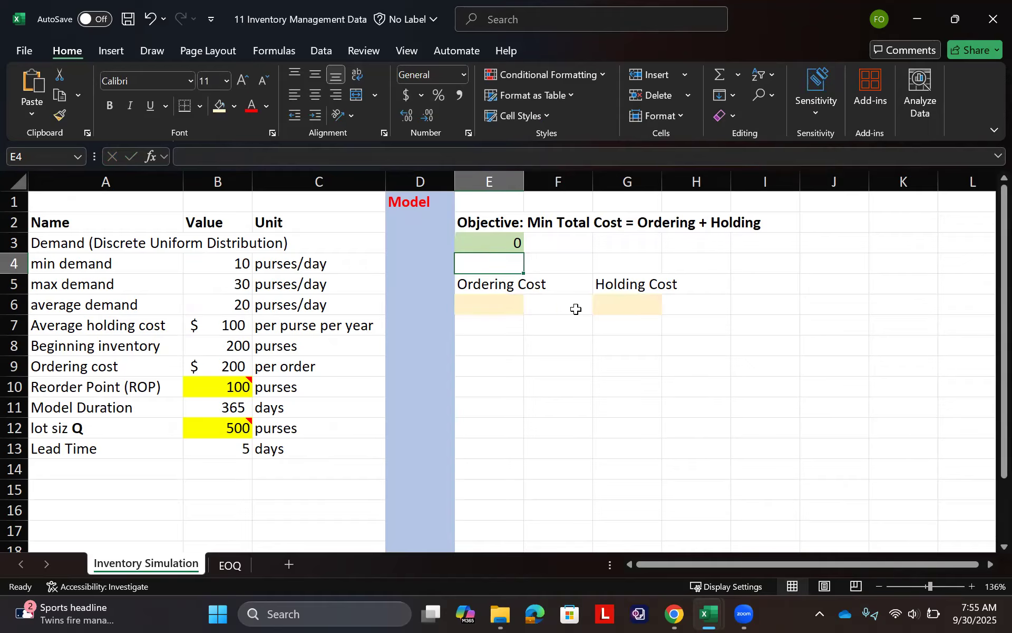
- Format the cost cells E3, E6 and G6 as dollar accounting values without decimals
{"action": "left_click", "coordinate": [507, 244]}
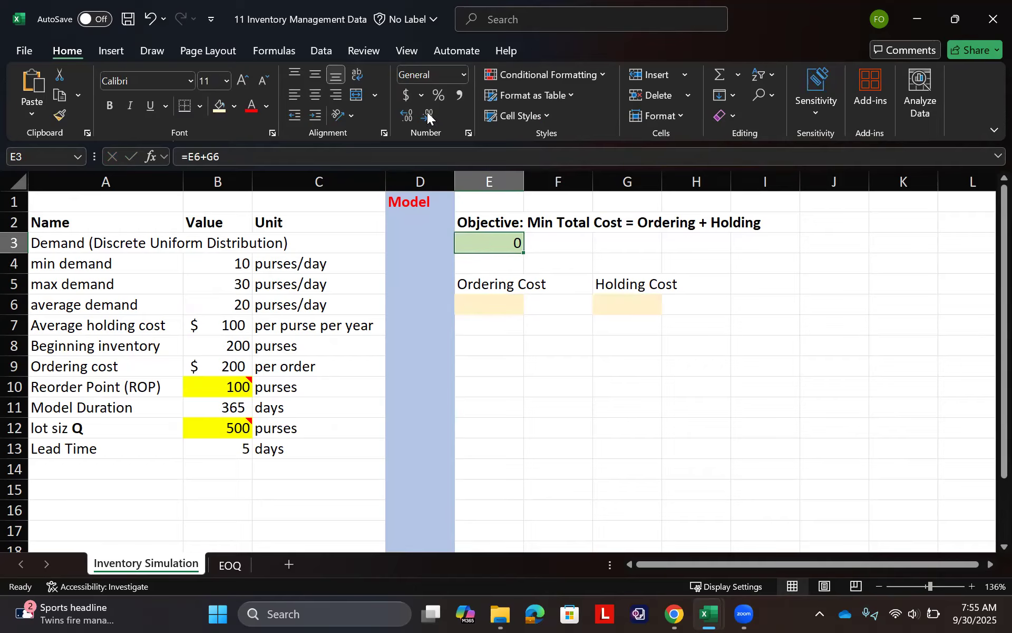
{"action": "left_click", "coordinate": [408, 95]}
{"action": "left_click", "coordinate": [432, 116]}
{"action": "left_click", "coordinate": [495, 305]}
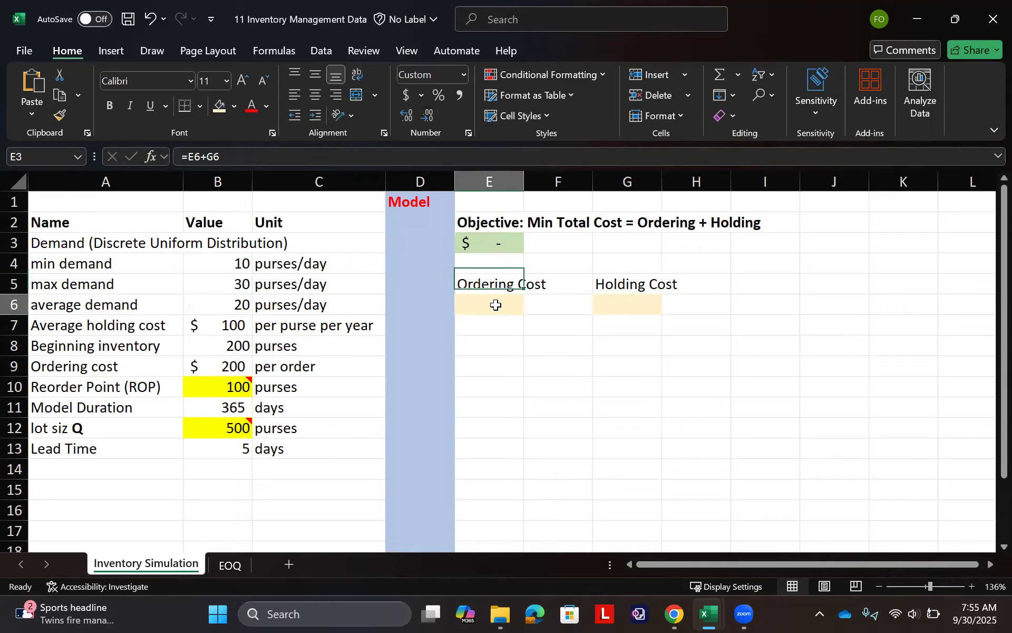
{"action": "left_click", "coordinate": [408, 100]}
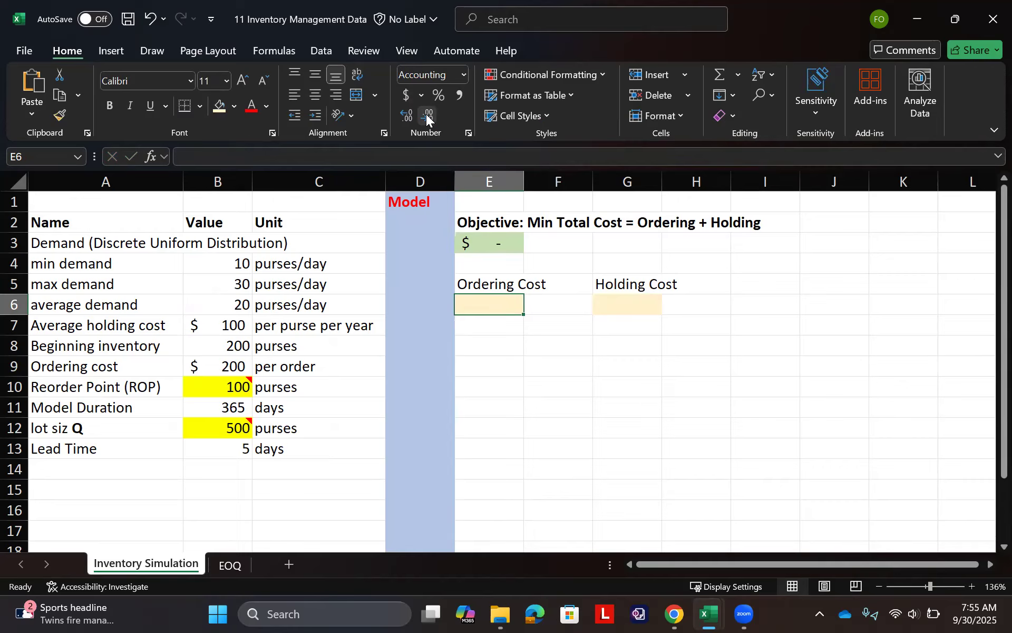
{"action": "left_click", "coordinate": [430, 118]}
{"action": "left_click", "coordinate": [615, 304]}
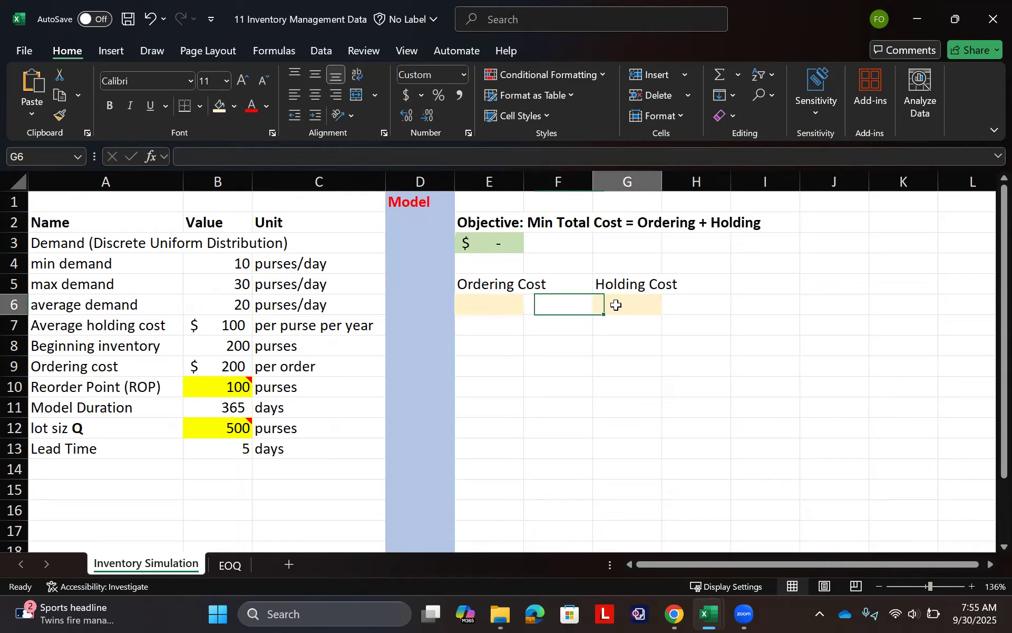
{"action": "left_click", "coordinate": [428, 116]}
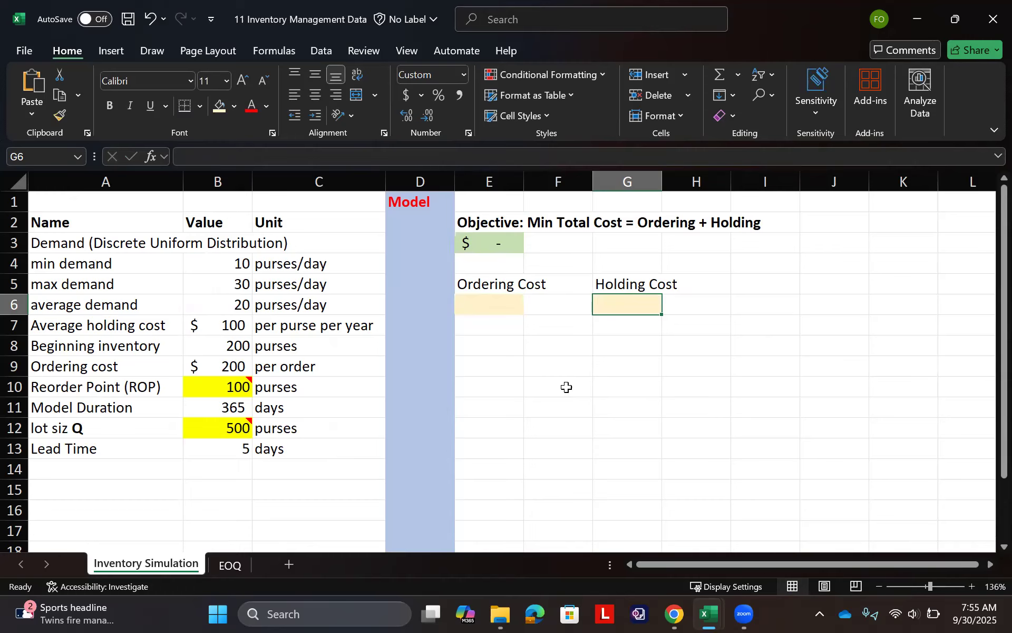
- Enter the heading "Day" in E8 and the first day number, 1, in E9
{"action": "left_click", "coordinate": [494, 343]}
{"action": "type", "text": "Day"}
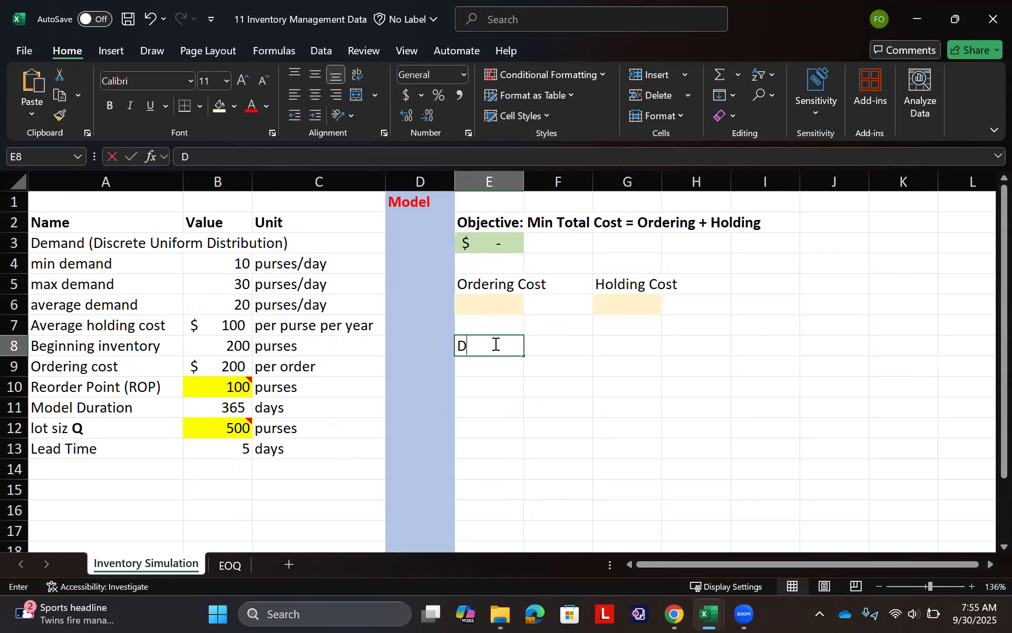
{"action": "key", "text": "Return"}
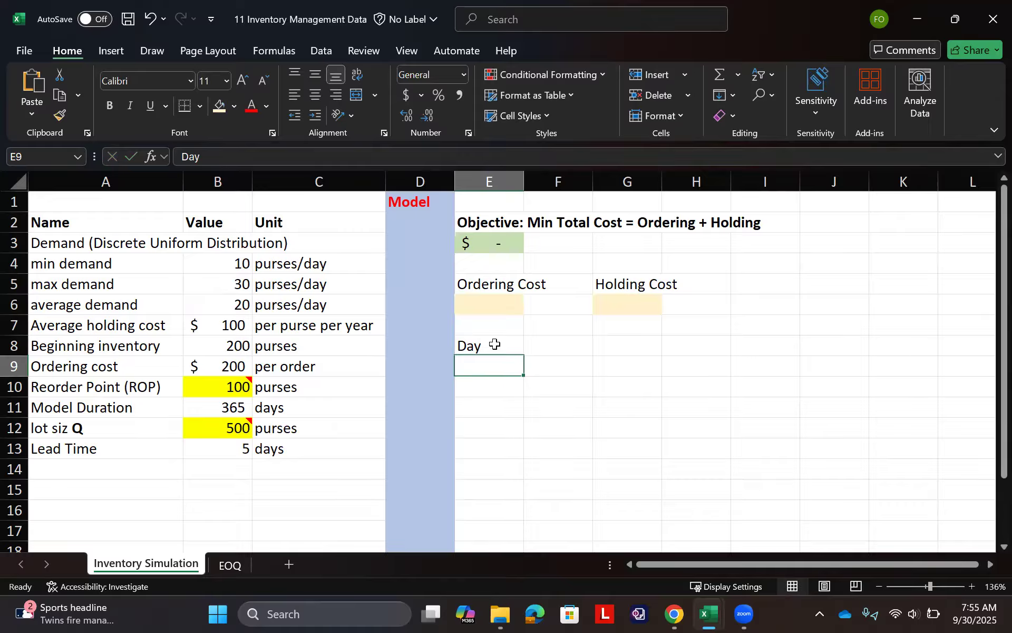
{"action": "left_click", "coordinate": [494, 344]}
{"action": "key", "text": "Down"}
{"action": "type", "text": "1"}
{"action": "key", "text": "ctrl+Return"}
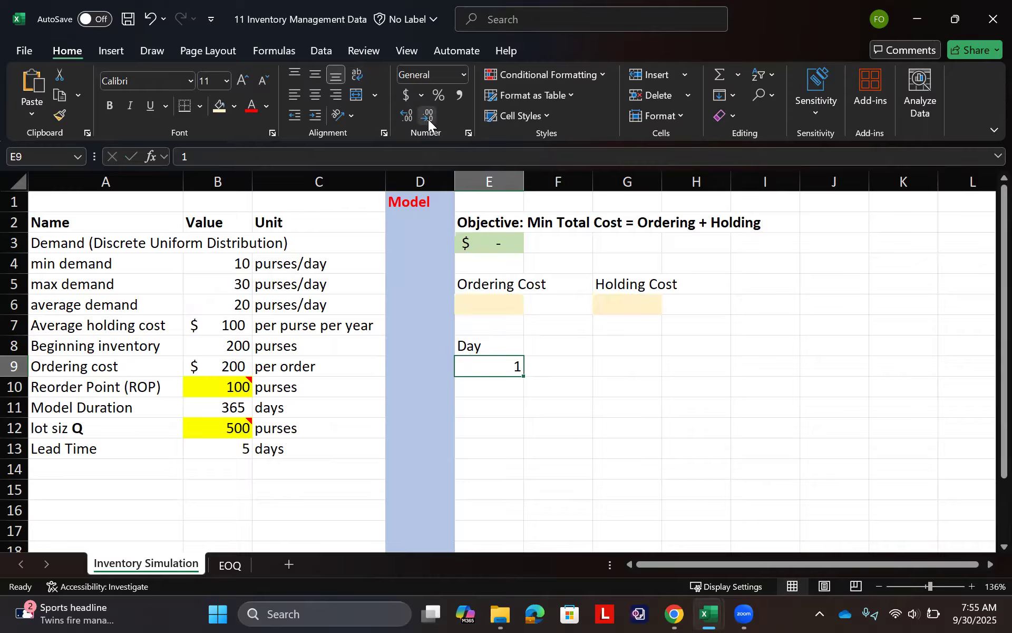
- Fill a linear series of day numbers down column E from E9 with a step value of 1
{"action": "left_click", "coordinate": [734, 94]}
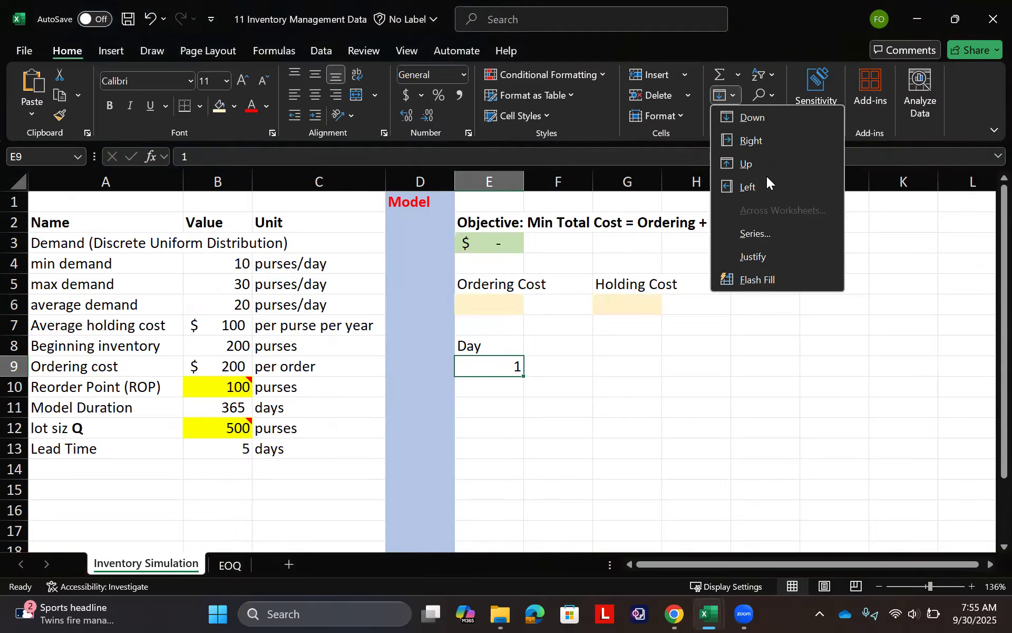
{"action": "left_click", "coordinate": [776, 237]}
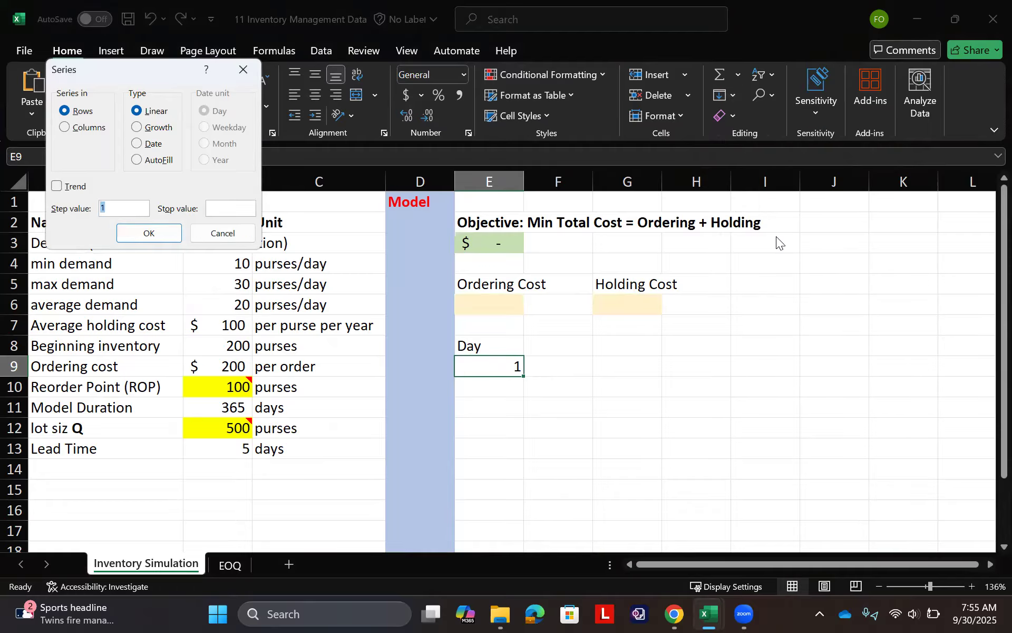
{"action": "left_click", "coordinate": [84, 129]}
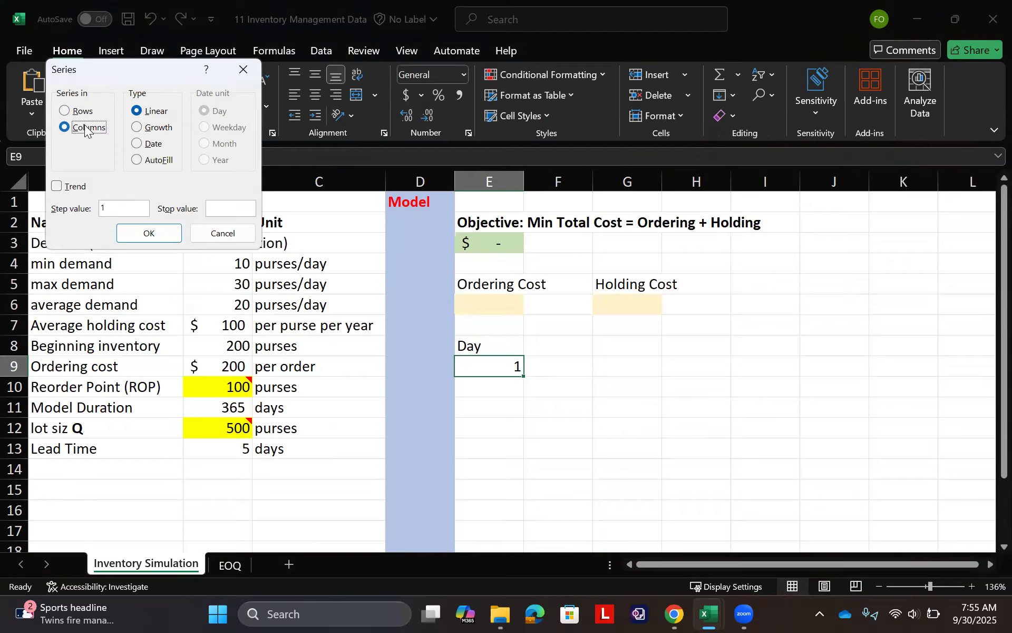
{"action": "left_click", "coordinate": [132, 210]}
{"action": "left_click", "coordinate": [149, 233]}
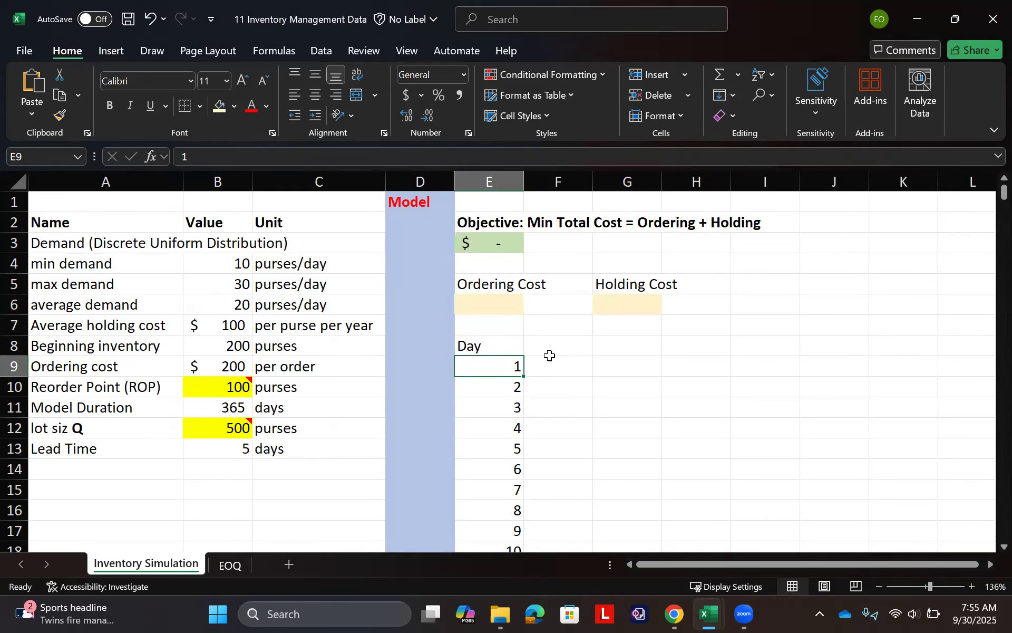
- Examine the end of the day series in column E and return to the objective rows above it
{"action": "key", "text": "ctrl+Down"}
{"action": "key", "text": "ctrl+Up"}
{"action": "key", "text": "Up"}
{"action": "key", "text": "Up"}
{"action": "key", "text": "Up"}
{"action": "key", "text": "Down"}
{"action": "key", "text": "Down"}
{"action": "key", "text": "Down"}
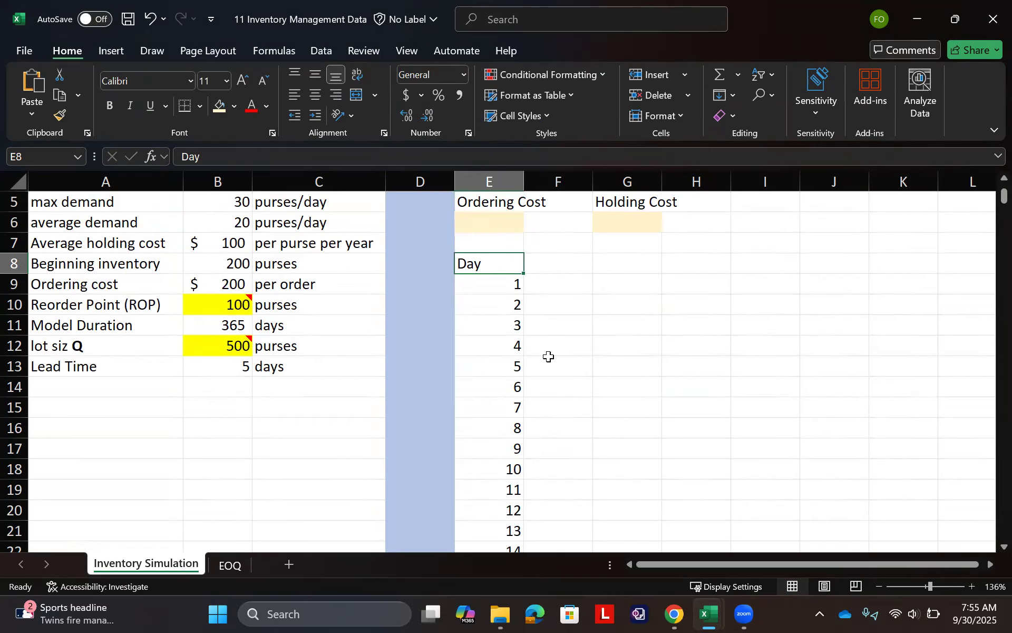
{"action": "key", "text": "Up"}
{"action": "key", "text": "Up"}
{"action": "key", "text": "Up"}
{"action": "key", "text": "Up"}
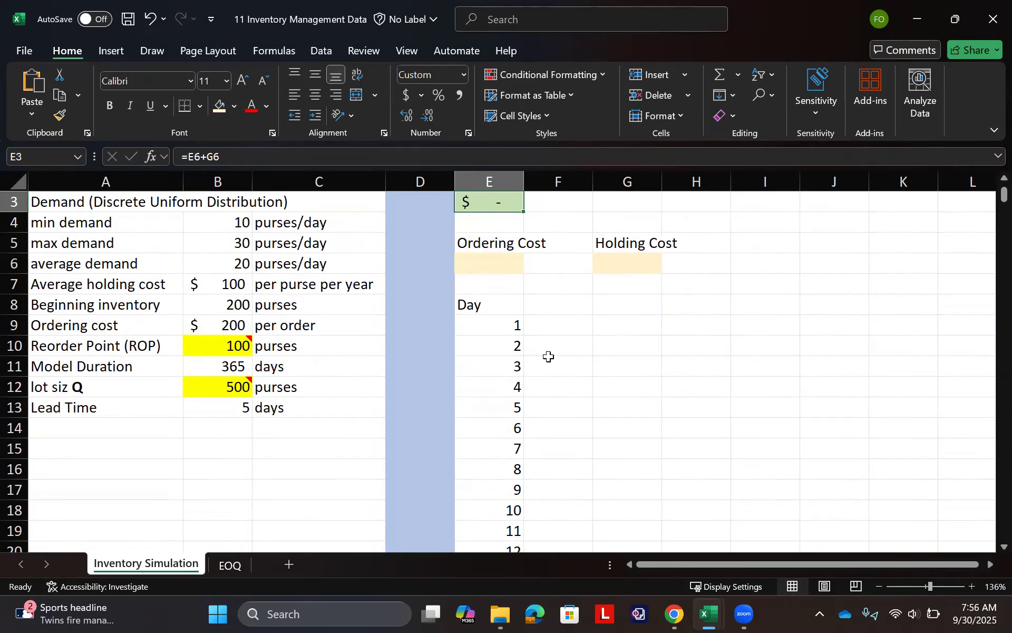
{"action": "key", "text": "Down"}
{"action": "key", "text": "Up"}
{"action": "key", "text": "Up"}
{"action": "key", "text": "Up"}
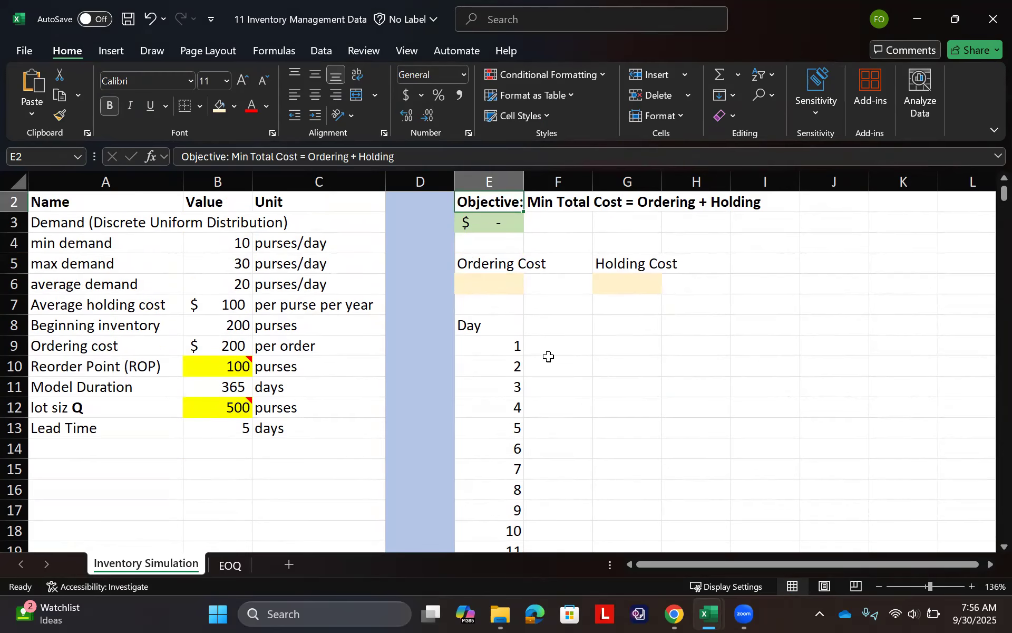
- Enter the heading "Begin Inventory" in F8, beside the Day heading
{"action": "key", "text": "Down"}
{"action": "key", "text": "Down"}
{"action": "key", "text": "Down"}
{"action": "key", "text": "Down"}
{"action": "key", "text": "Down"}
{"action": "key", "text": "Down"}
{"action": "key", "text": "Right"}
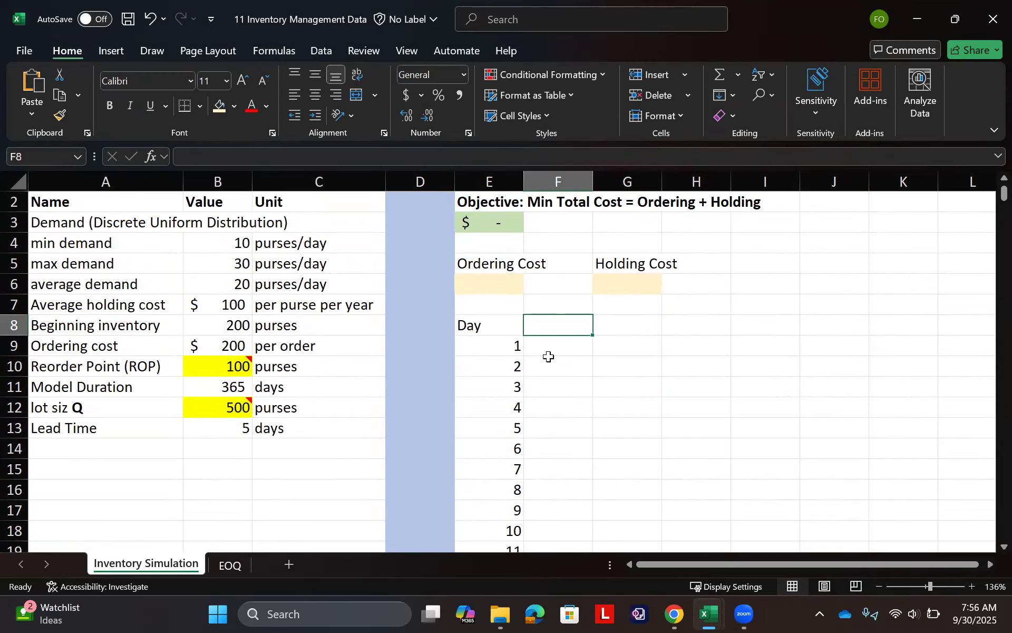
{"action": "type", "text": "Begin Inven"}
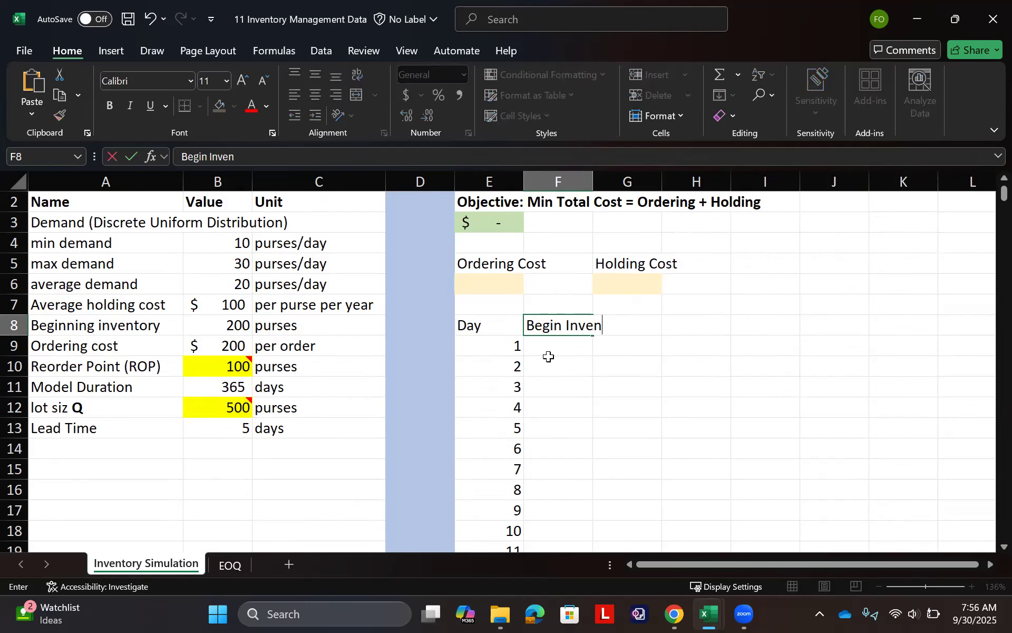
{"action": "type", "text": "tory"}
{"action": "key", "text": "Tab"}
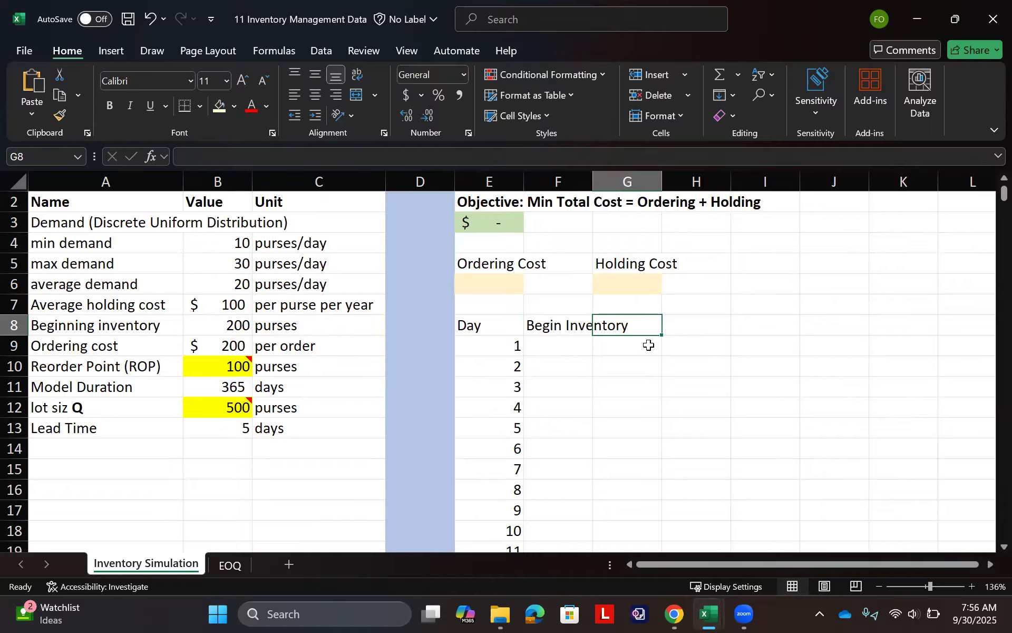
- Widen column E and fit the widths of columns F and G to their text
{"action": "double_click", "coordinate": [593, 182]}
{"action": "left_click_drag", "start_coordinate": [519, 183], "coordinate": [556, 183]}
{"action": "double_click", "coordinate": [735, 182]}
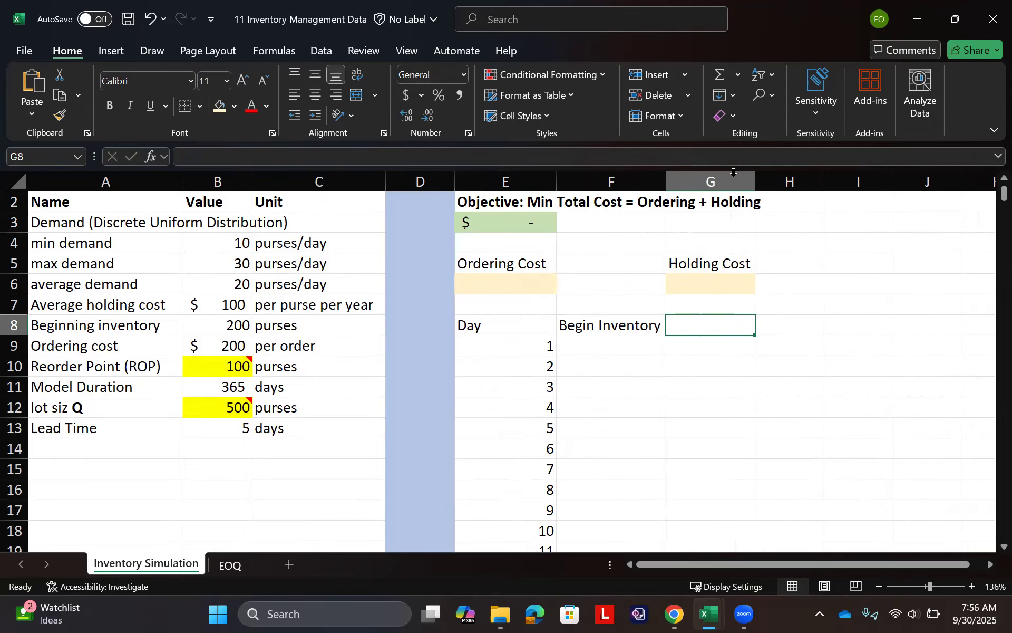
- Enter the headings "Demand" in G8 and "End Inventory" in H8, fitting column H to its text
{"action": "type", "text": "Demand"}
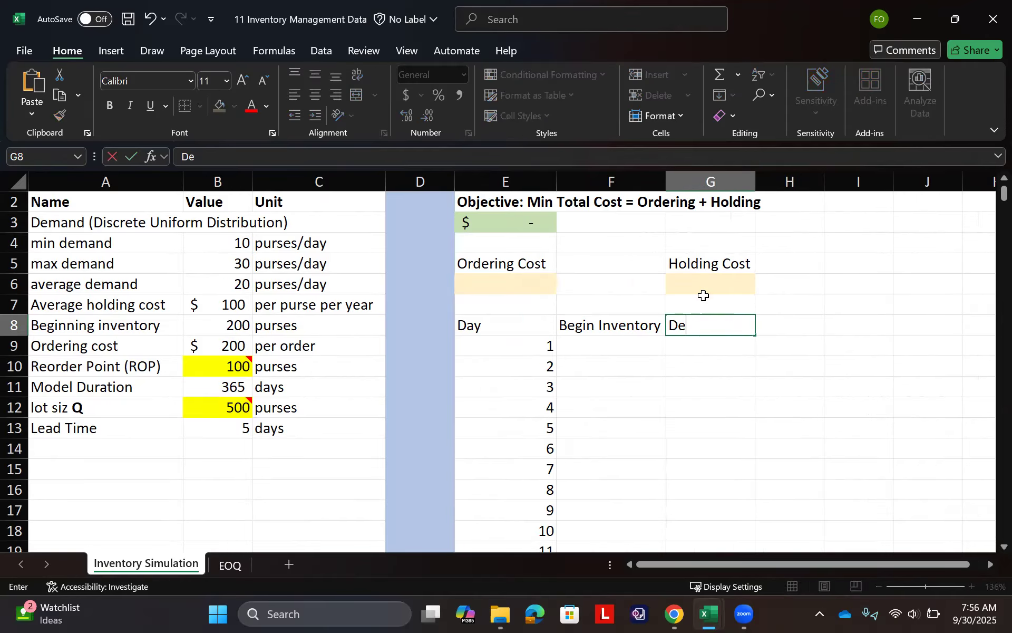
{"action": "key", "text": "Tab"}
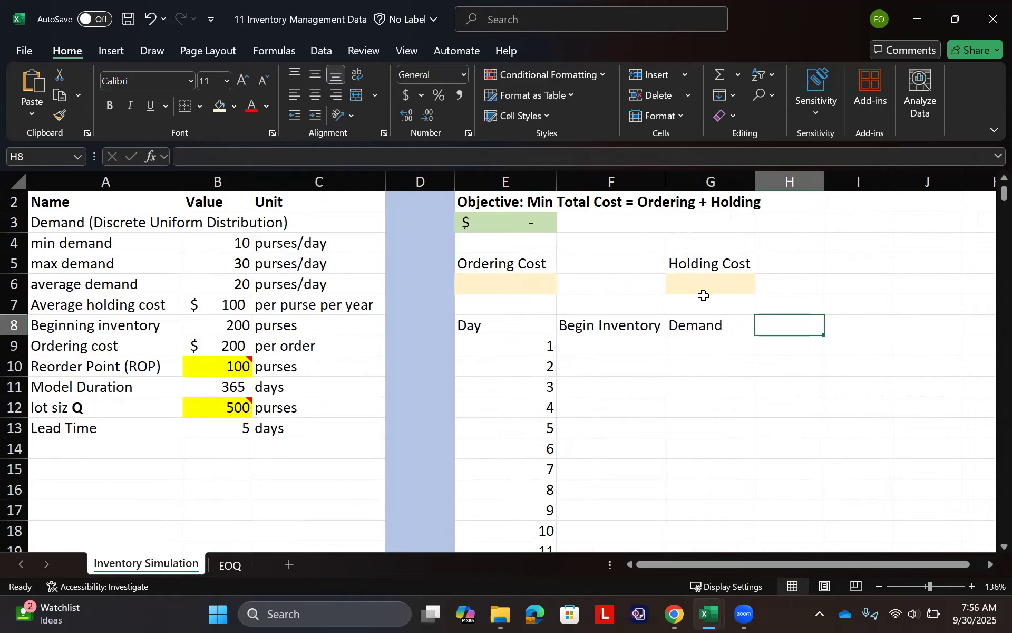
{"action": "type", "text": "End Inve"}
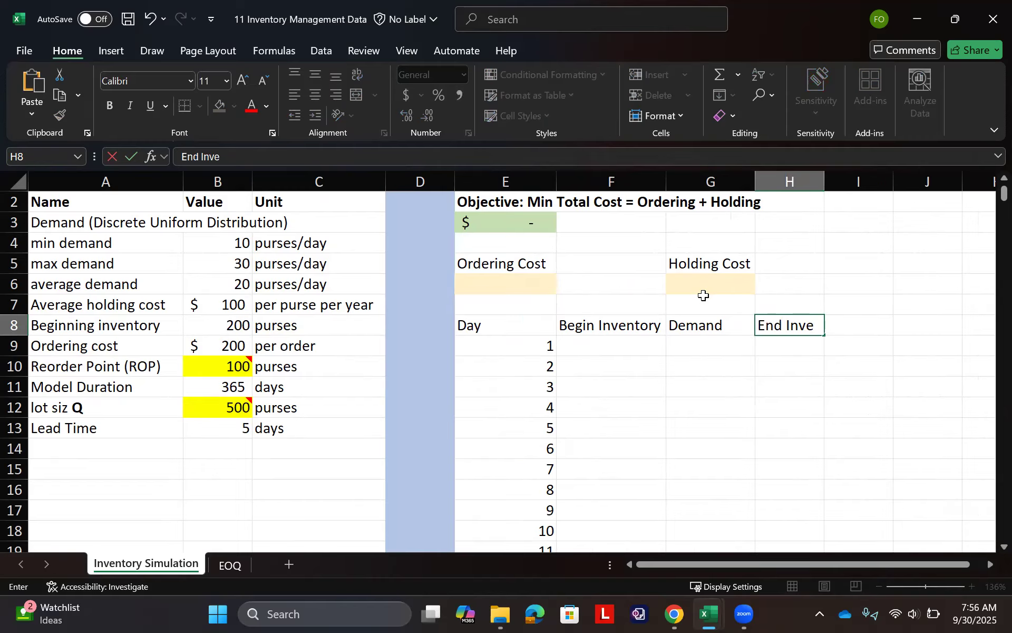
{"action": "type", "text": "ntory"}
{"action": "key", "text": "Tab"}
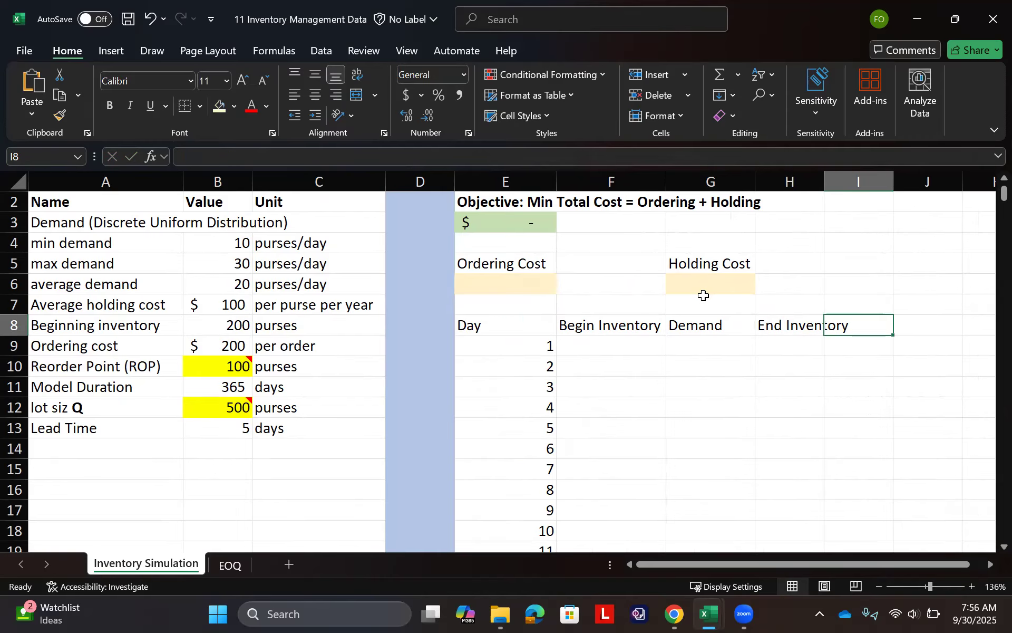
{"action": "left_click_drag", "start_coordinate": [825, 176], "coordinate": [823, 176]}
{"action": "double_click", "coordinate": [824, 176]}
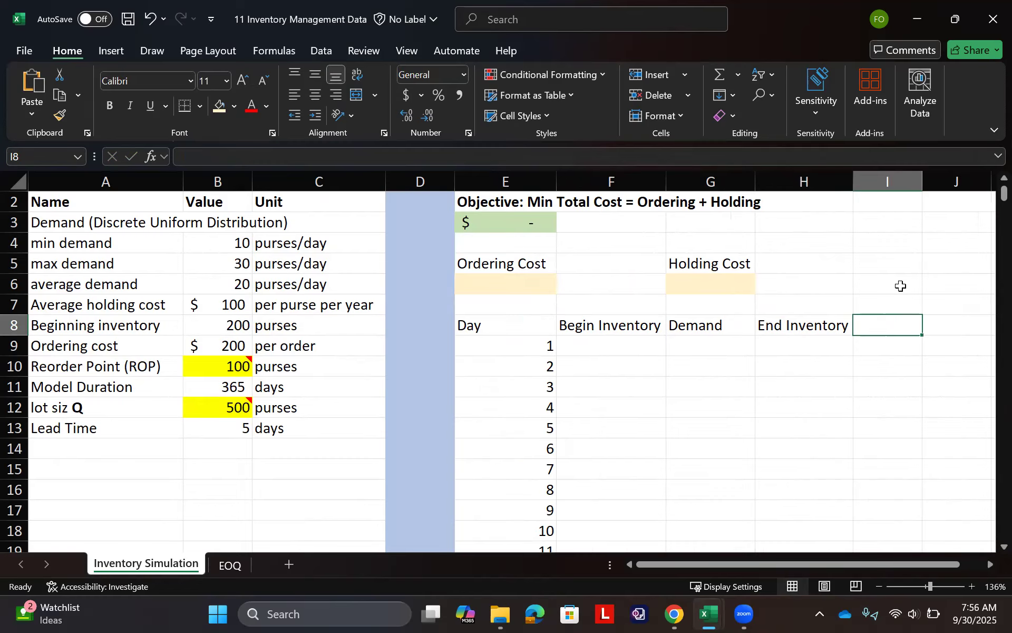
- Enter the heading "Amount Ordered" in I8 and fit column I to its text
{"action": "type", "text": "Amount Ordered"}
{"action": "key", "text": "Tab"}
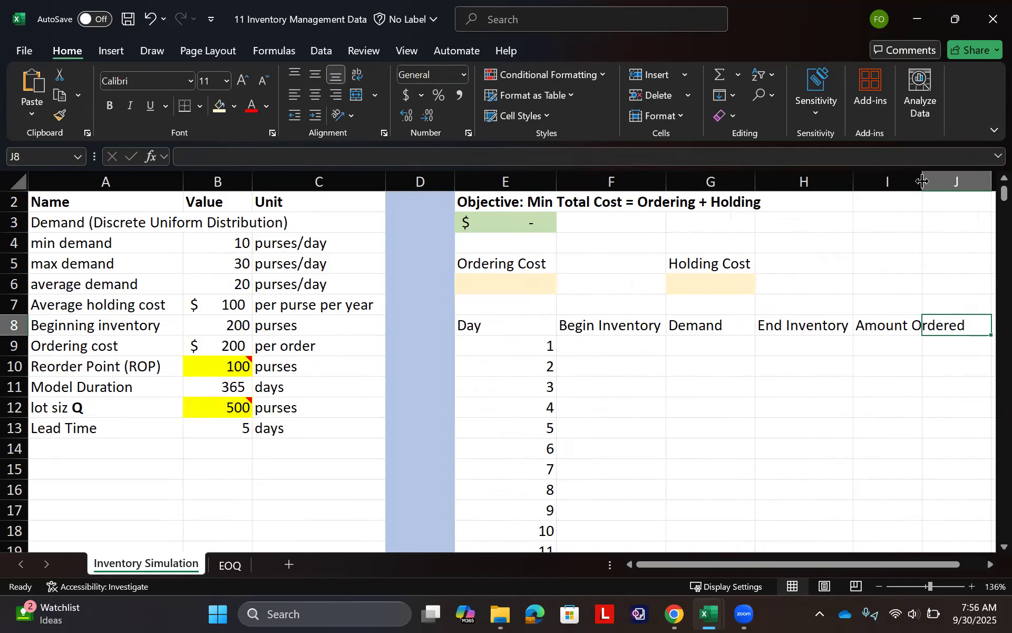
{"action": "double_click", "coordinate": [924, 181]}
- Link day 1's beginning inventory in F9 to the given beginning inventory with =B8
{"action": "left_click", "coordinate": [620, 348]}
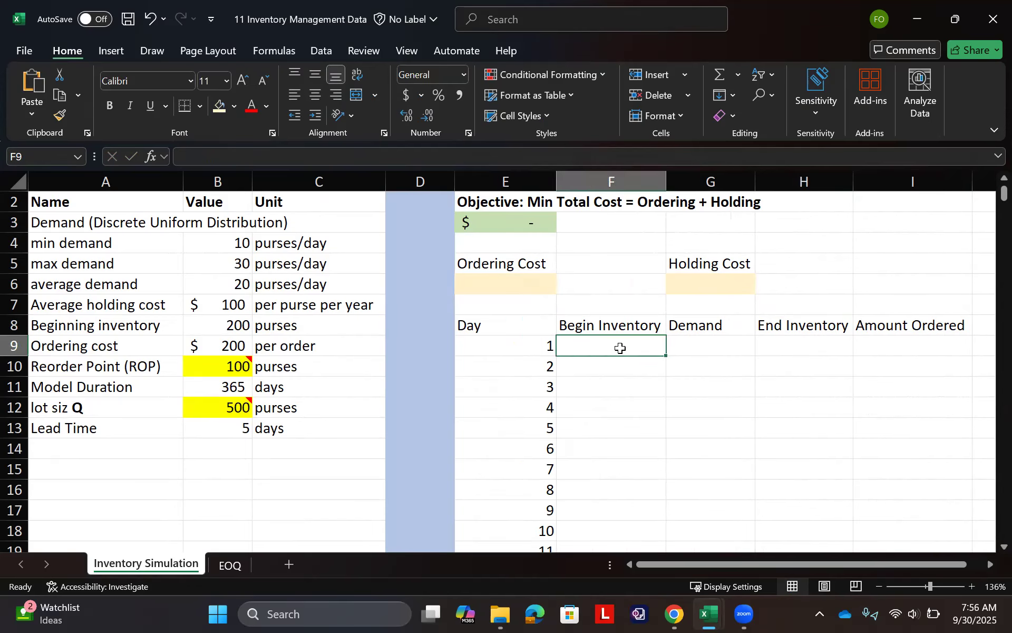
{"action": "type", "text": "="}
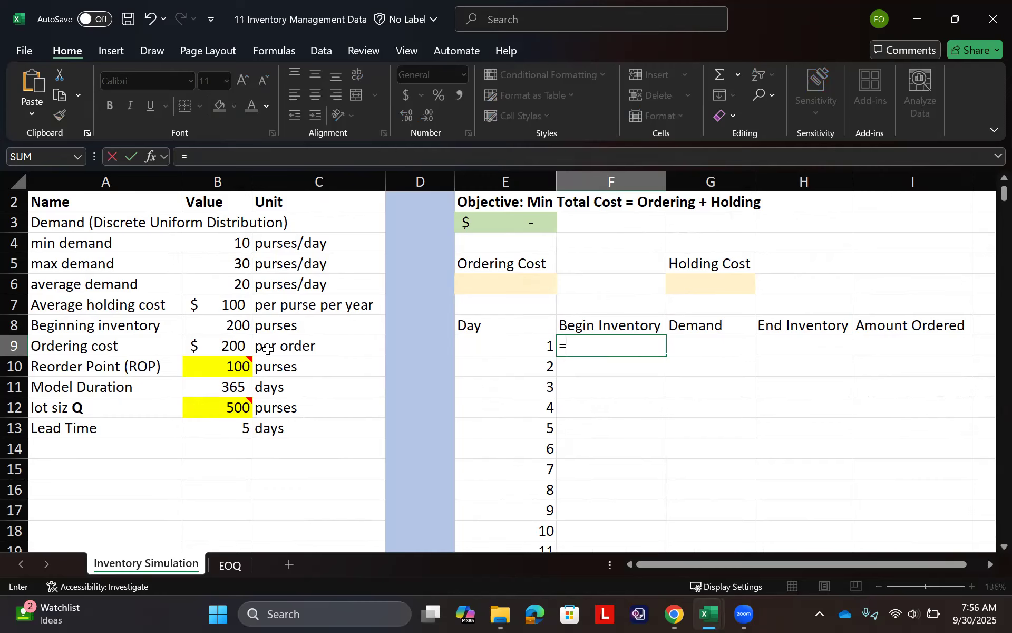
{"action": "left_click", "coordinate": [239, 319]}
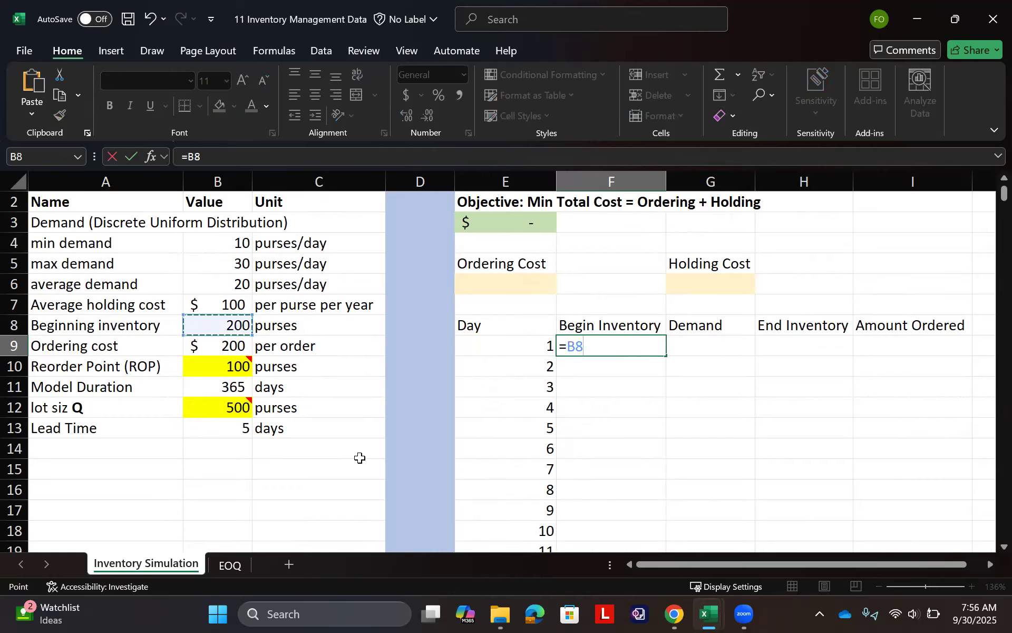
{"action": "key", "text": "Return"}
- Generate day 1's random demand in G9 between the minimum and maximum demand with =RANDBETWEEN(B4,B5)
{"action": "left_click", "coordinate": [697, 340]}
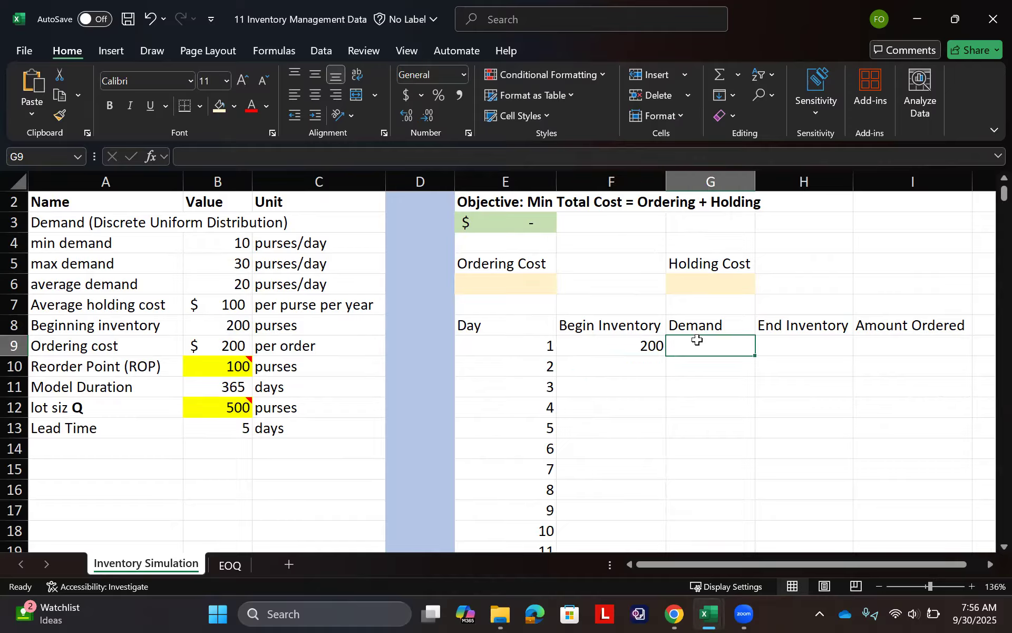
{"action": "type", "text": "=rand"}
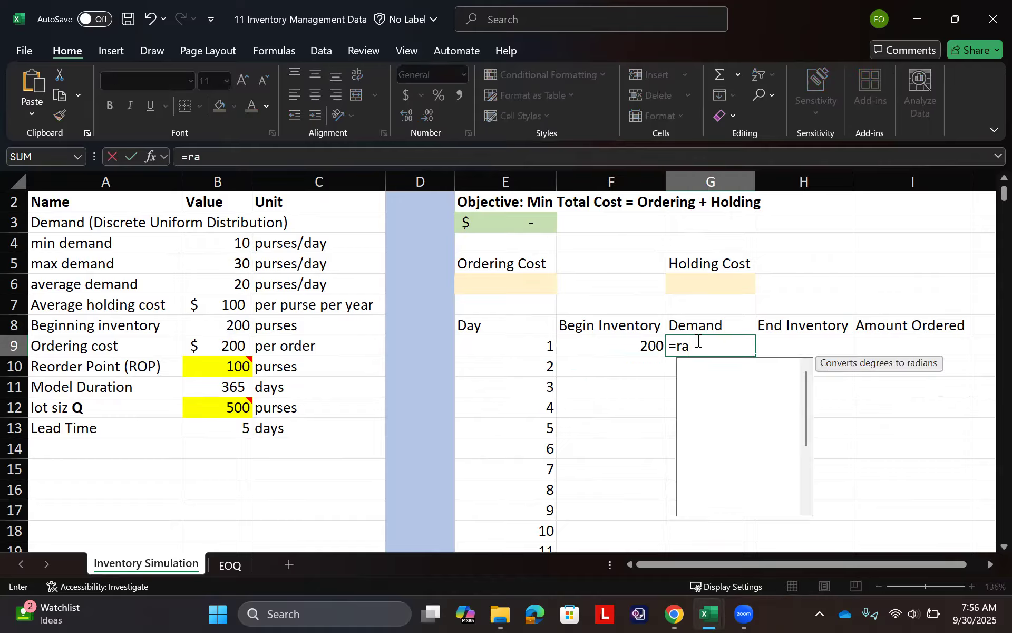
{"action": "key", "text": "Down"}
{"action": "key", "text": "Down"}
{"action": "key", "text": "Tab"}
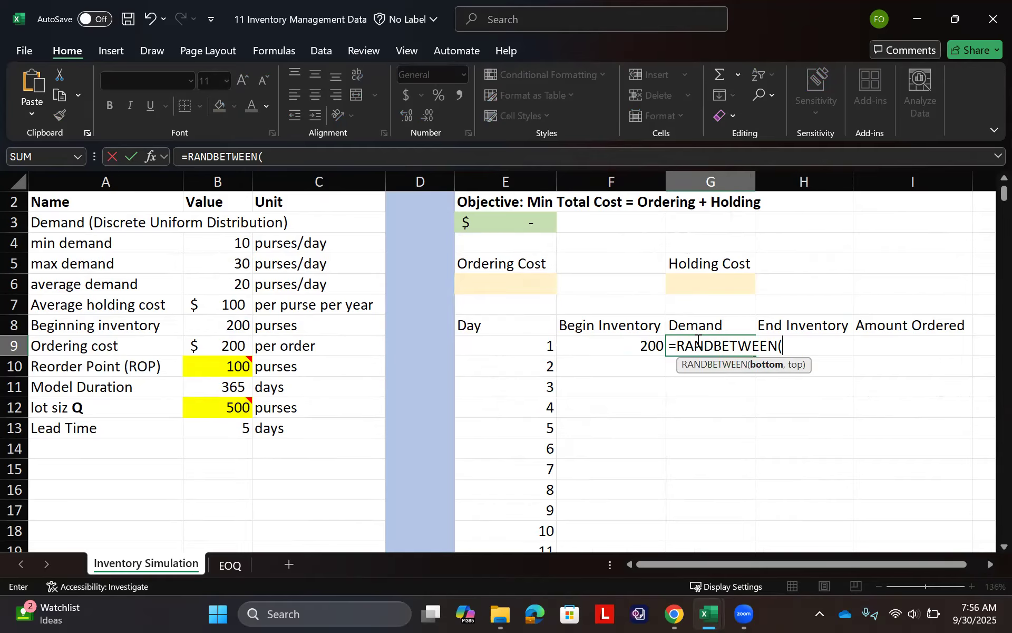
{"action": "left_click", "coordinate": [231, 240]}
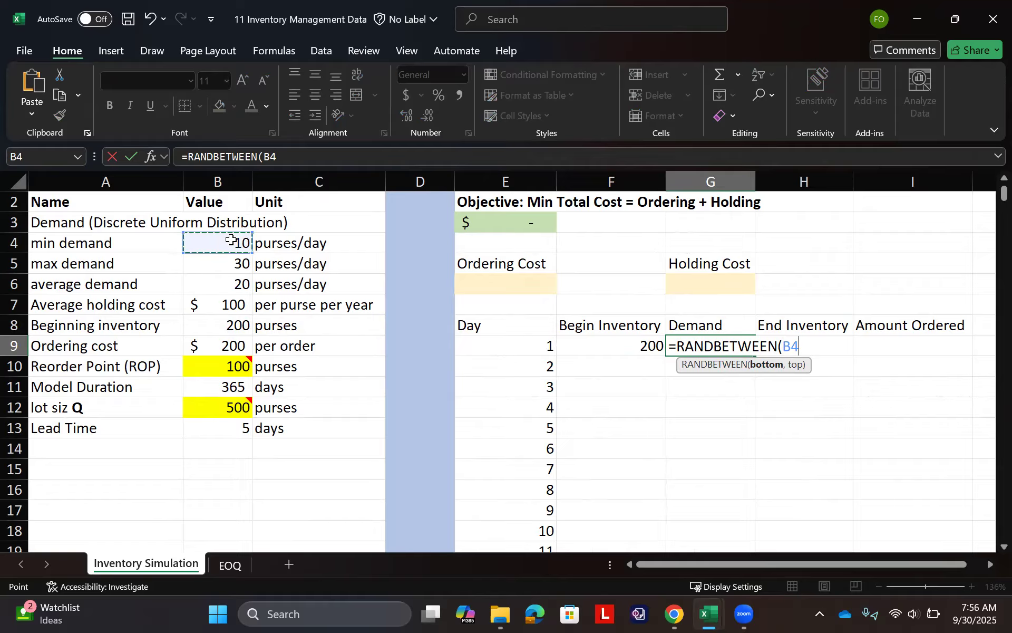
{"action": "type", "text": ","}
{"action": "left_click", "coordinate": [230, 262]}
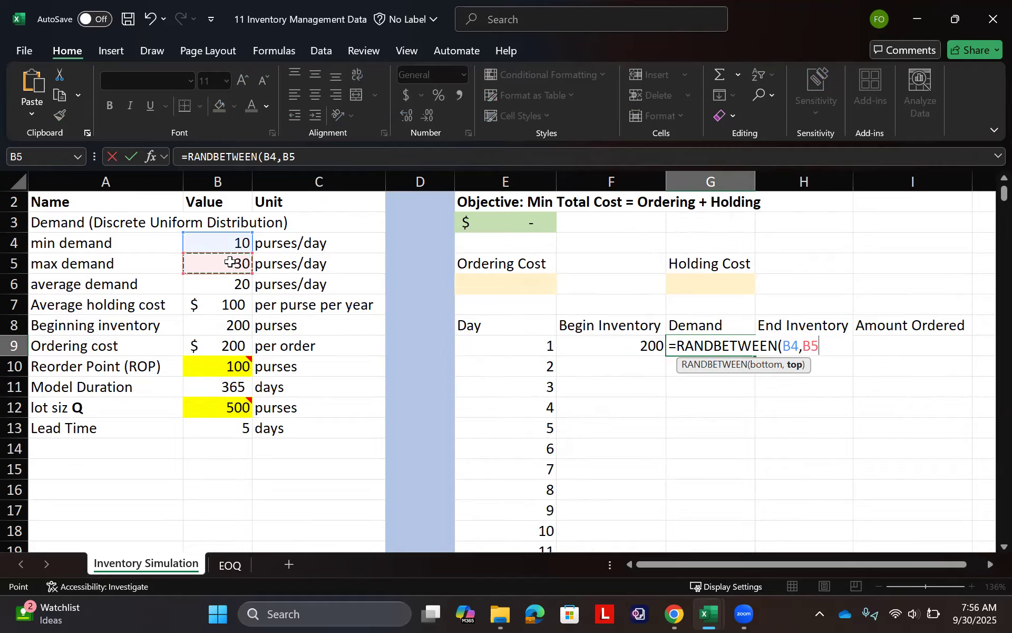
{"action": "type", "text": ")"}
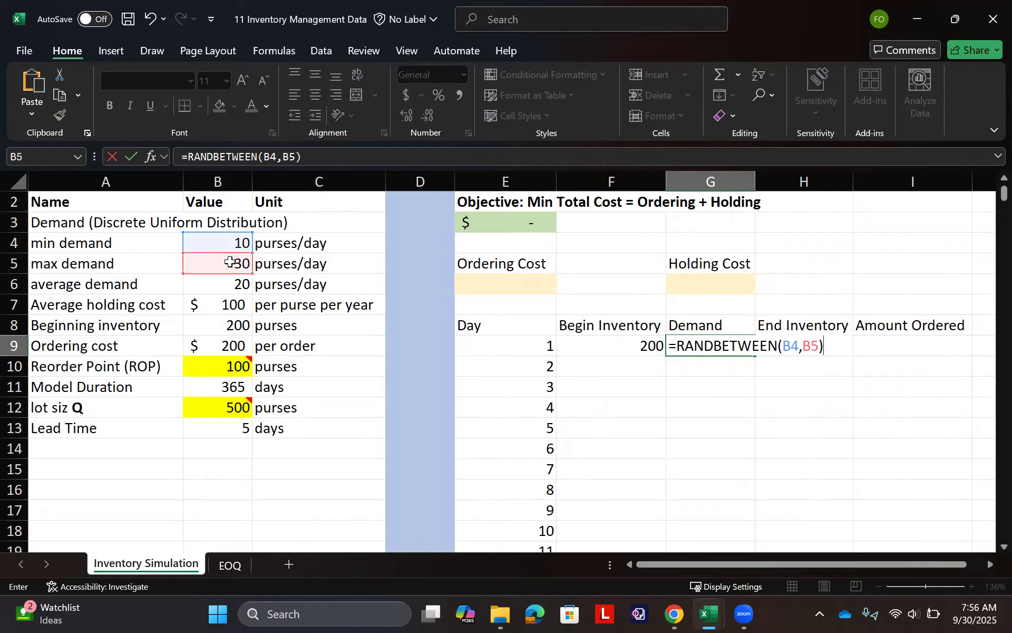
{"action": "key", "text": "Return"}
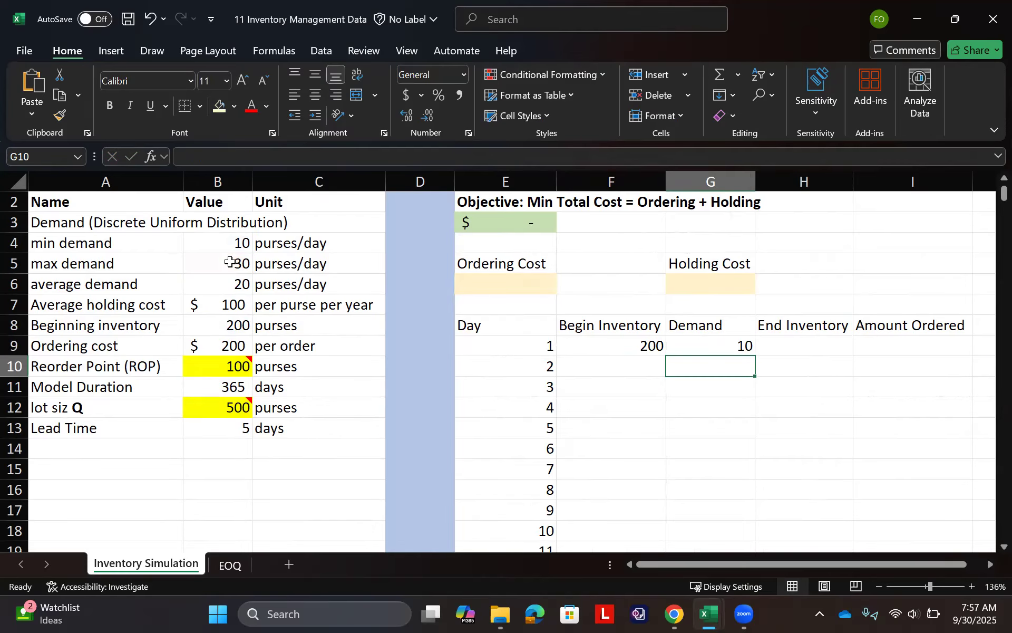
- Recalculate the sheet several times to check how the random demand in G9 varies
{"action": "key", "text": "F9"}
{"action": "key", "text": "F9"}
{"action": "key", "text": "F9"}
{"action": "key", "text": "F9"}
{"action": "key", "text": "F9"}
{"action": "key", "text": "F9"}
{"action": "key", "text": "F9"}
{"action": "key", "text": "F9"}
{"action": "key", "text": "F9"}
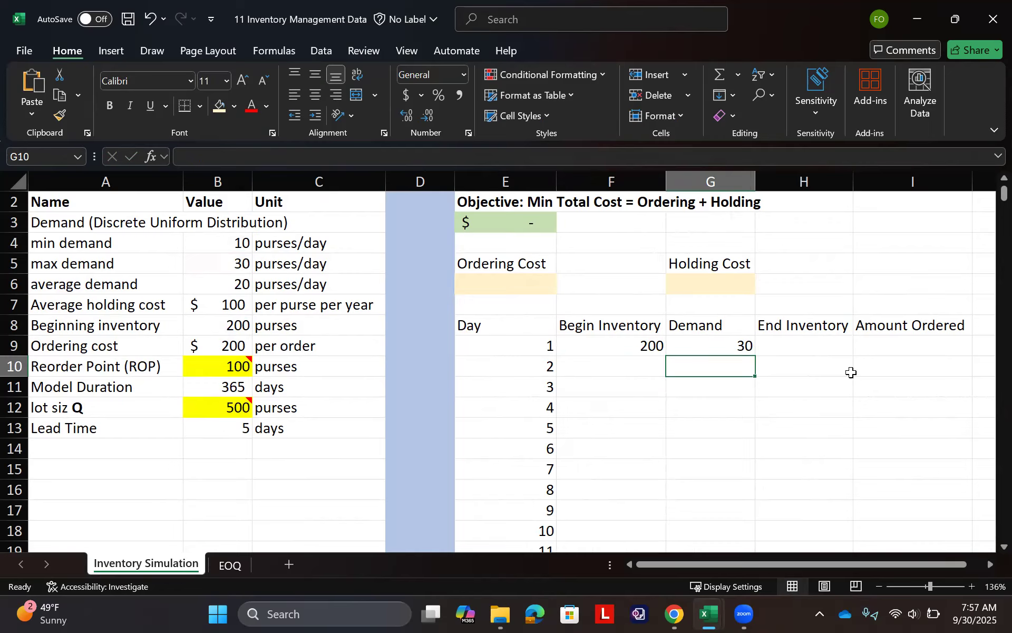
- Calculate day 1's ending inventory in H9 as beginning inventory minus demand with =F9-G9
{"action": "left_click", "coordinate": [803, 345]}
{"action": "type", "text": "="}
{"action": "key", "text": "Left"}
{"action": "key", "text": "Left"}
{"action": "type", "text": "-"}
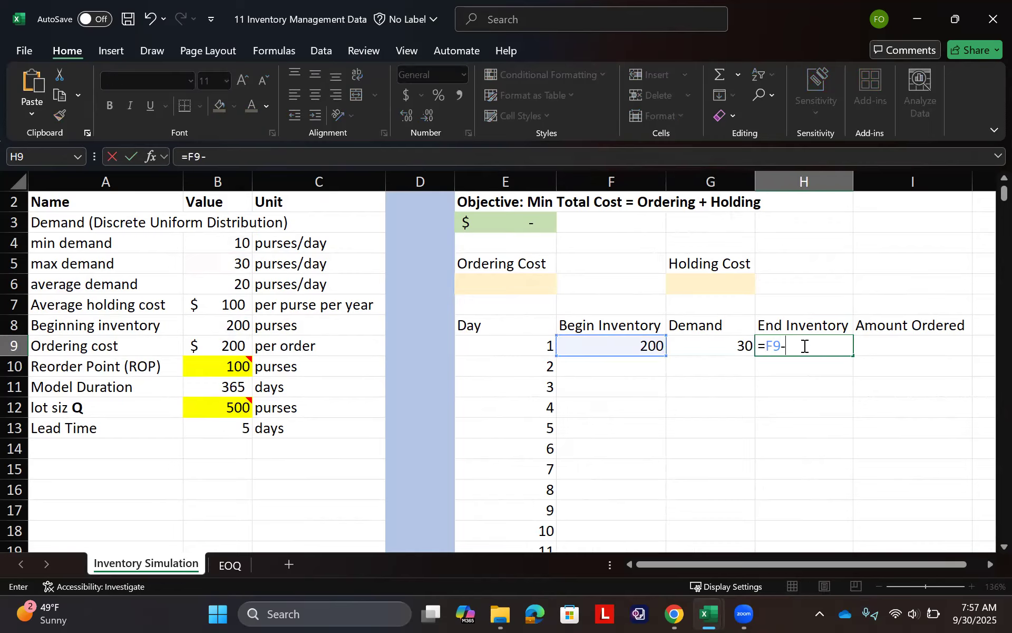
{"action": "key", "text": "Left"}
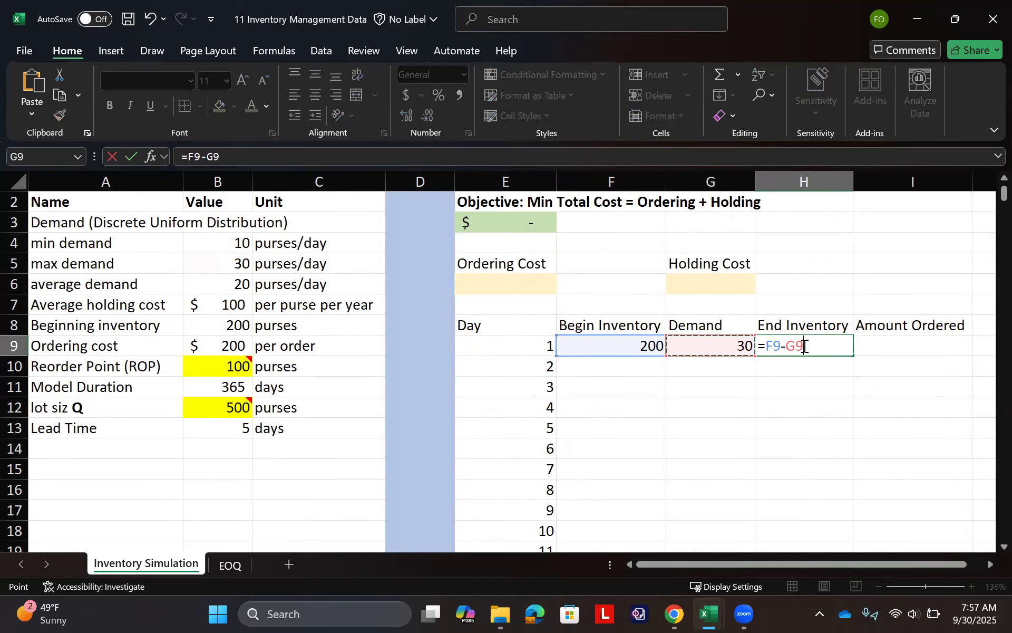
{"action": "key", "text": "Return"}
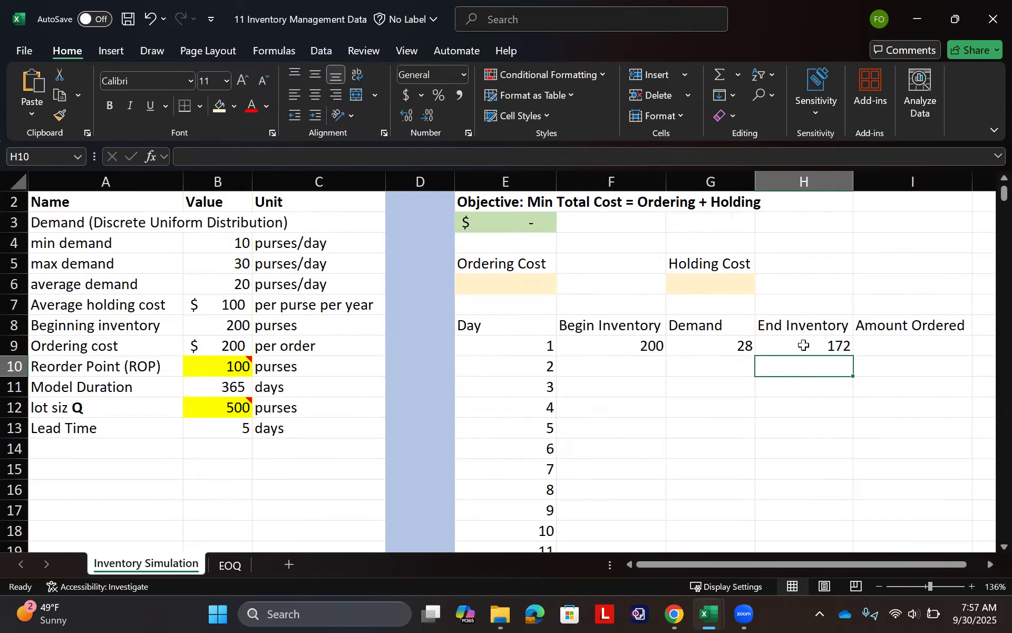
{"action": "double_click", "coordinate": [804, 345]}
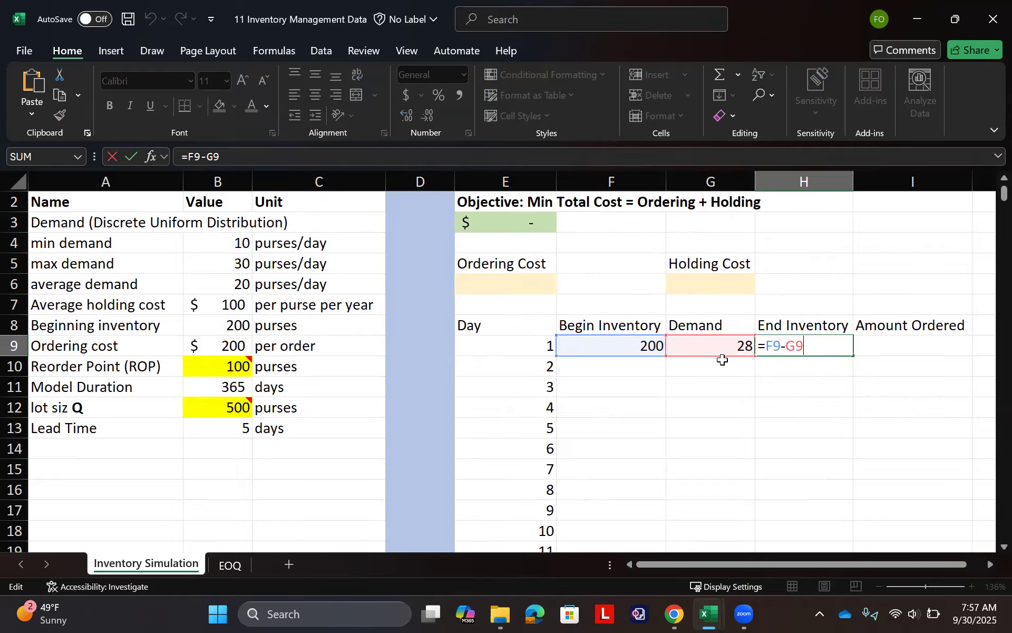
{"action": "left_click", "coordinate": [770, 343]}
{"action": "key", "text": "Tab"}
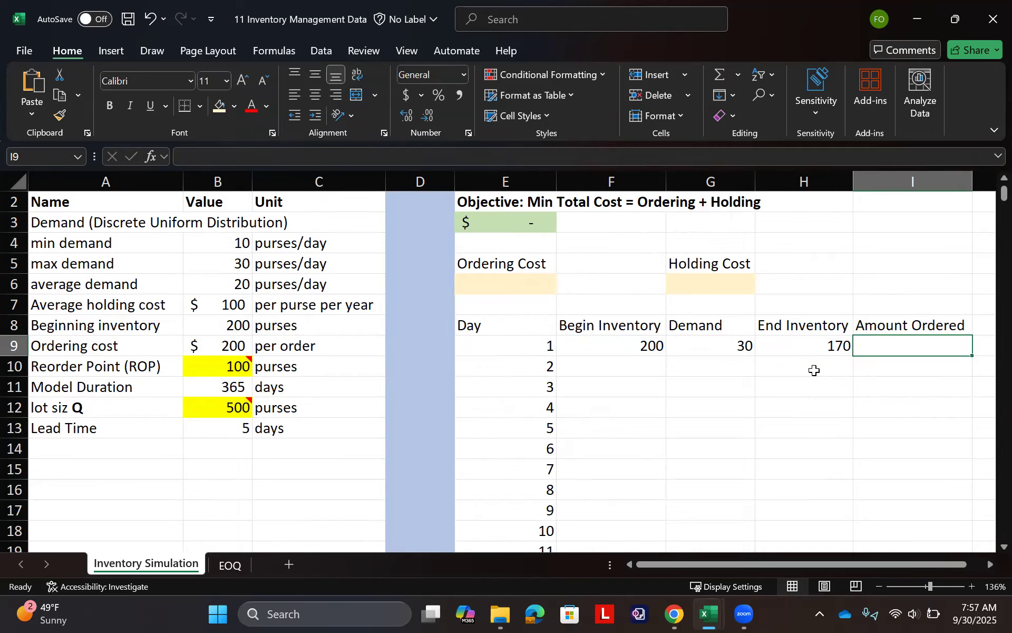
- Enter =IF(H9<=B10,B12,0) in I9 to order the lot size when ending inventory reaches the reorder point
{"action": "type", "text": "="}
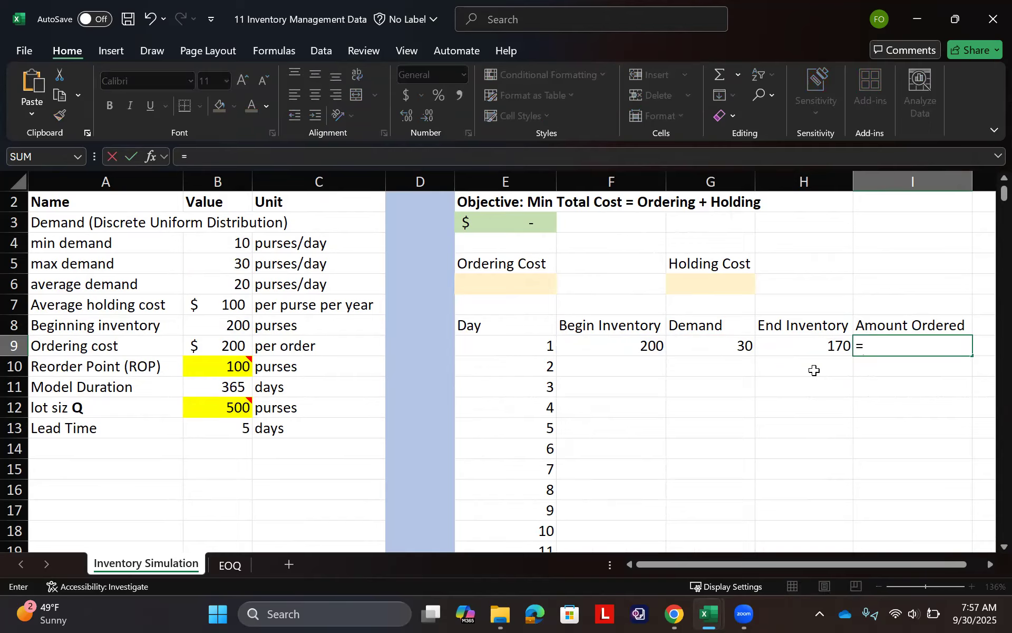
{"action": "type", "text": "if("}
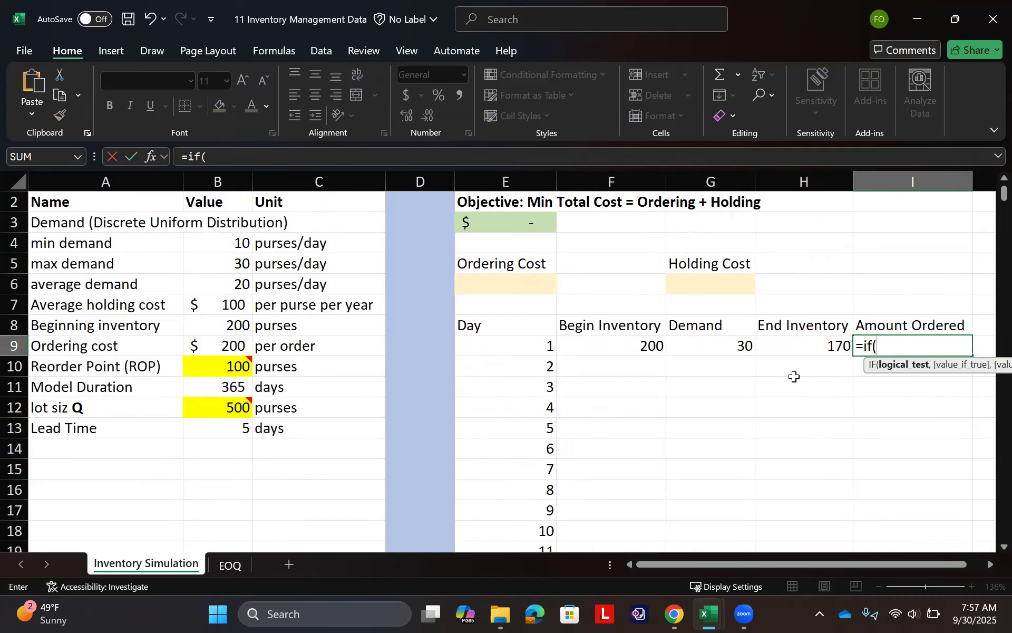
{"action": "left_click", "coordinate": [806, 343]}
{"action": "type", "text": "<"}
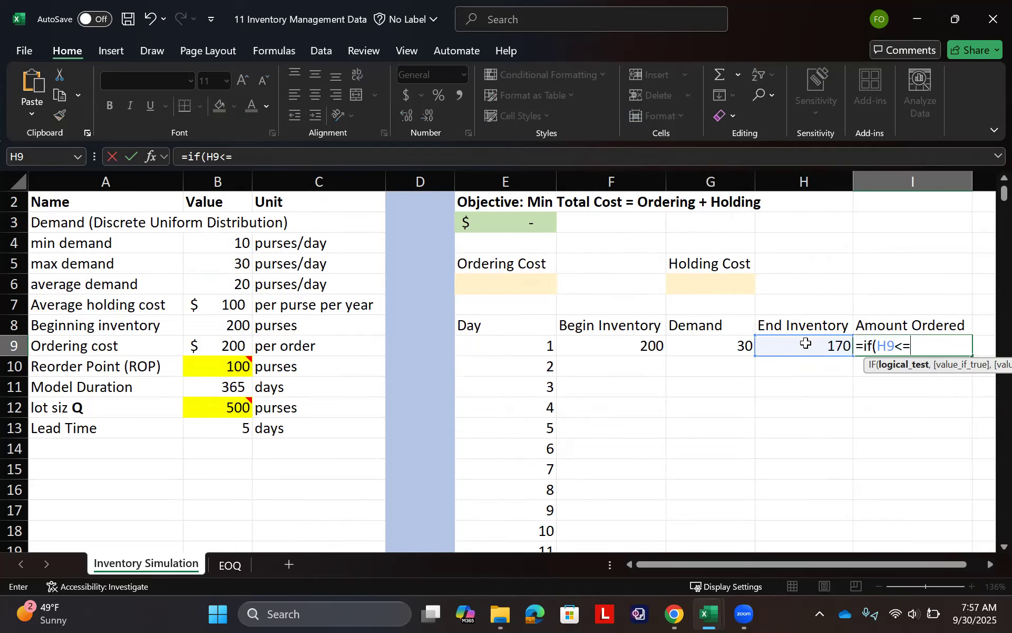
{"action": "type", "text": "="}
{"action": "left_click", "coordinate": [204, 366]}
{"action": "type", "text": ","}
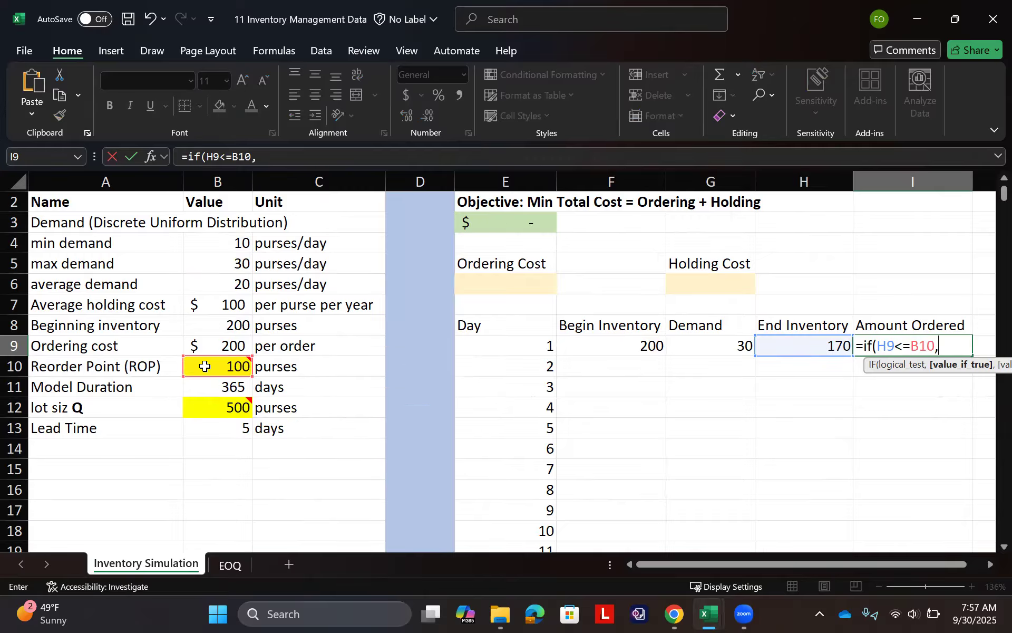
{"action": "left_click", "coordinate": [238, 408]}
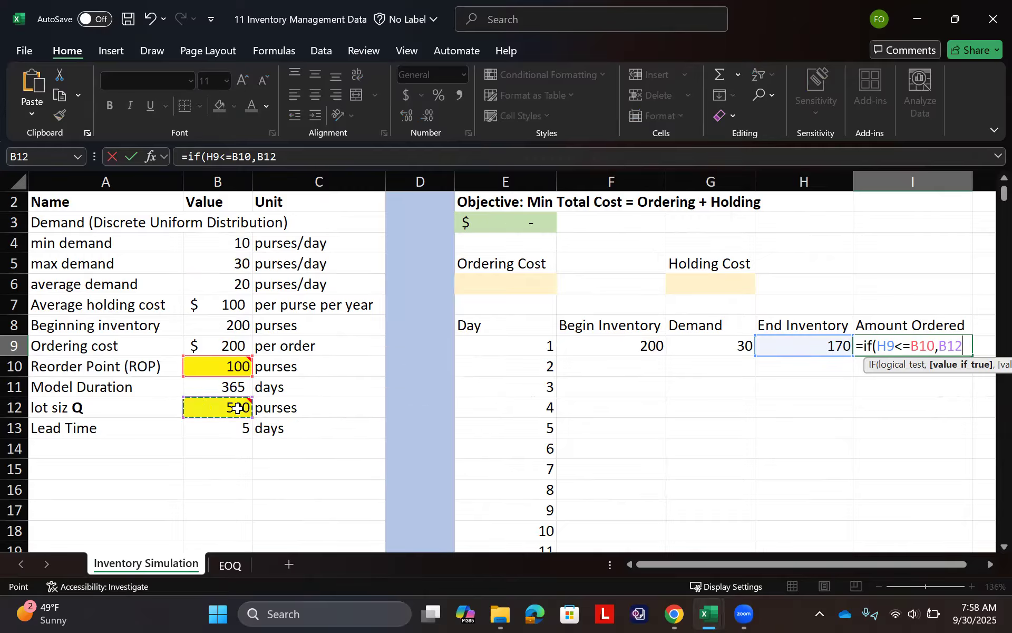
{"action": "type", "text": ",0"}
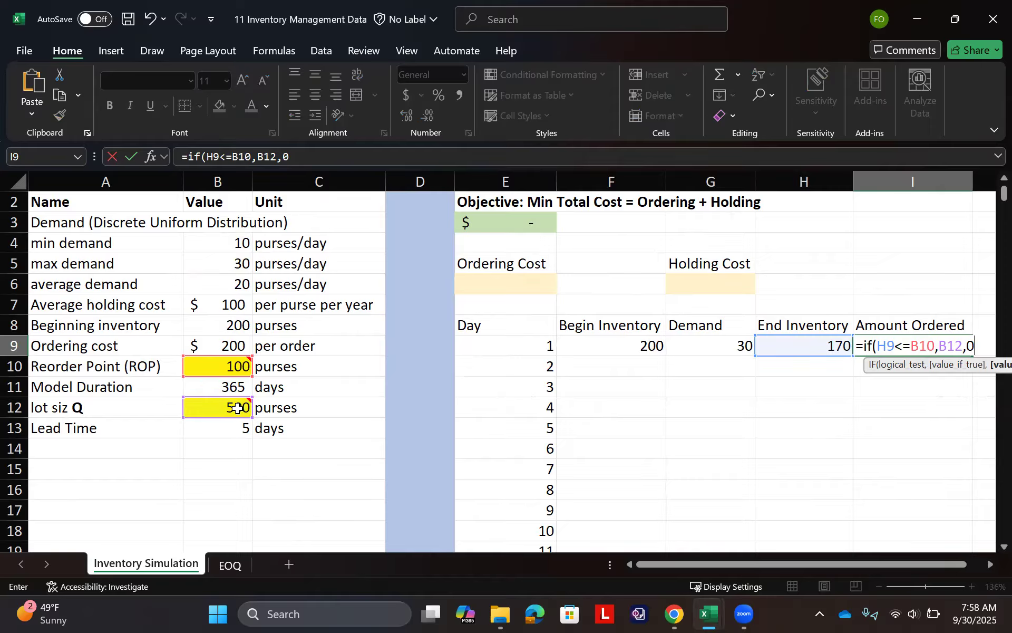
{"action": "type", "text": ")"}
{"action": "key", "text": "Return"}
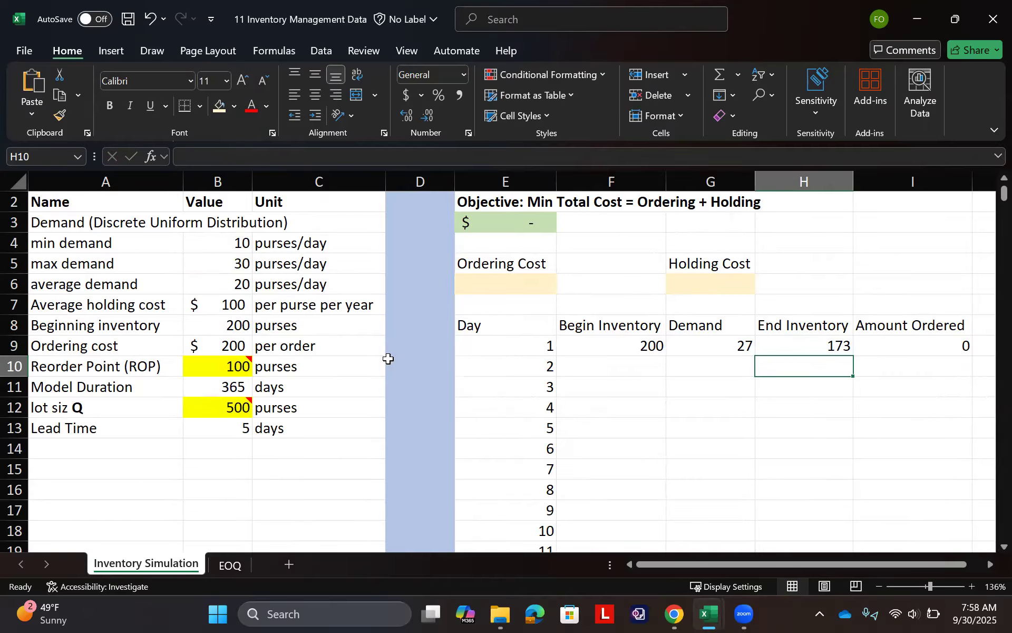
- Link day 2's beginning inventory in F10 to day 1's ending inventory with =H9 and fill it down for the remaining days
{"action": "left_click", "coordinate": [630, 343]}
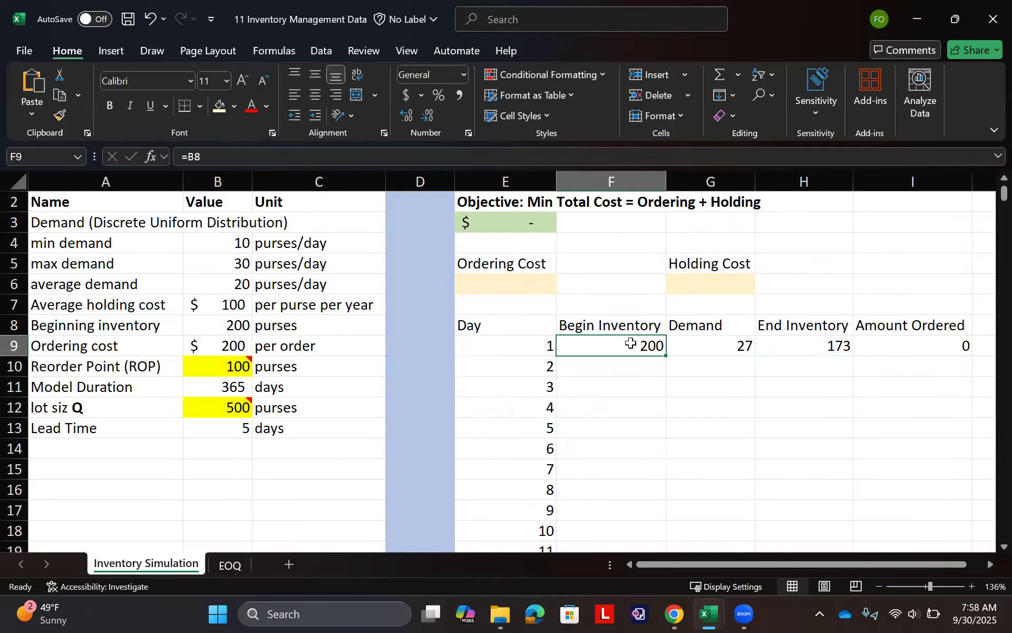
{"action": "left_click", "coordinate": [625, 371]}
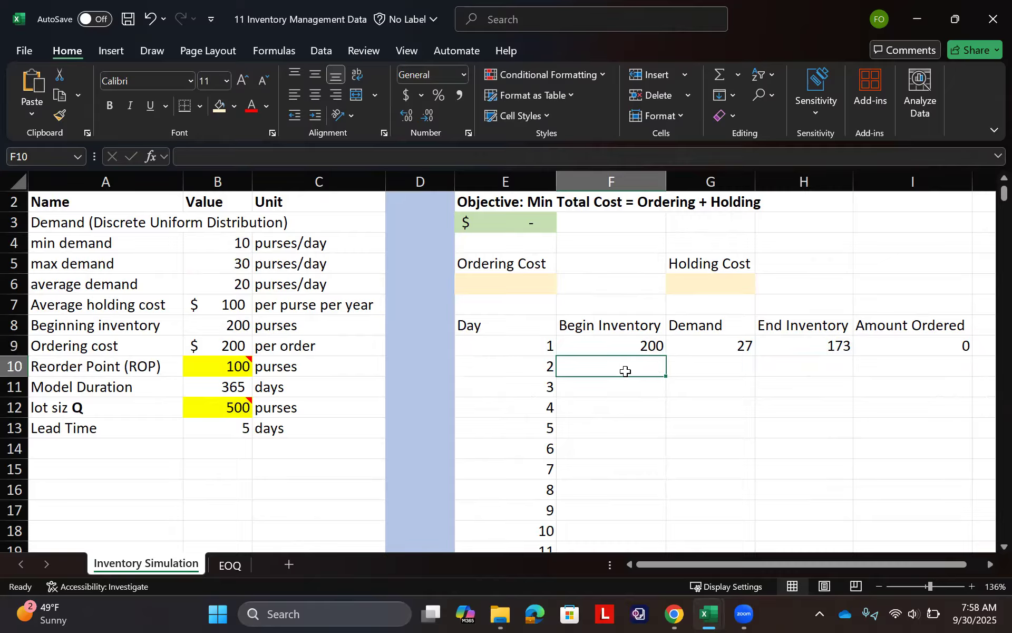
{"action": "double_click", "coordinate": [640, 346]}
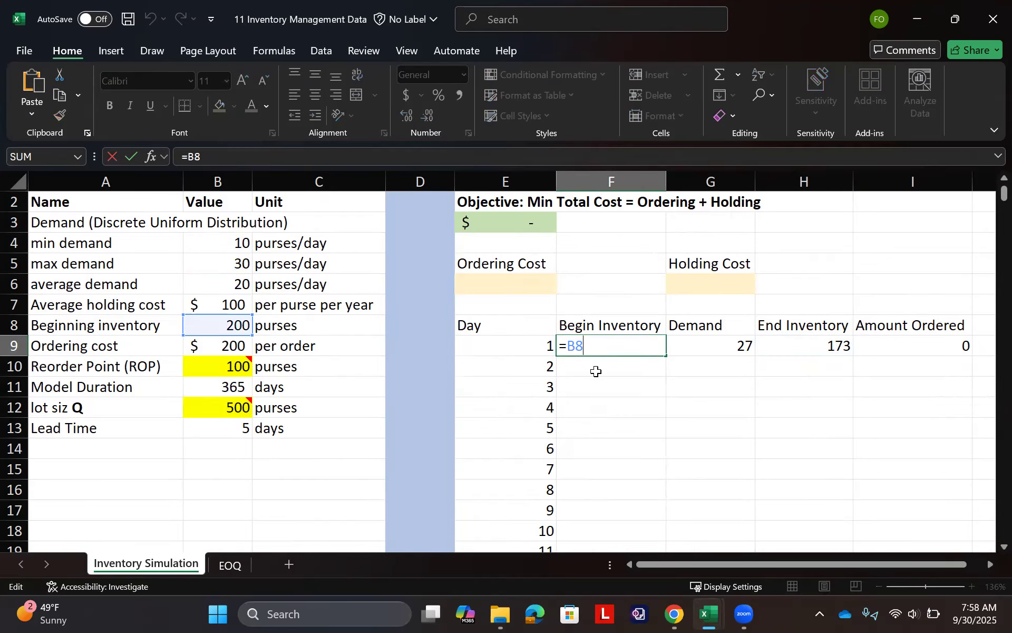
{"action": "key", "text": "Return"}
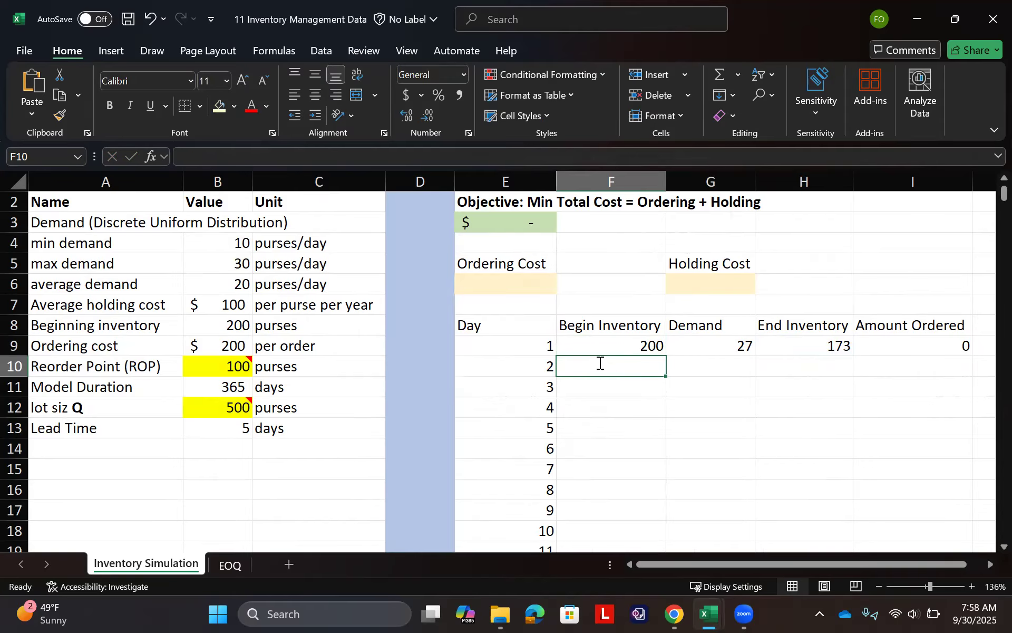
{"action": "type", "text": "="}
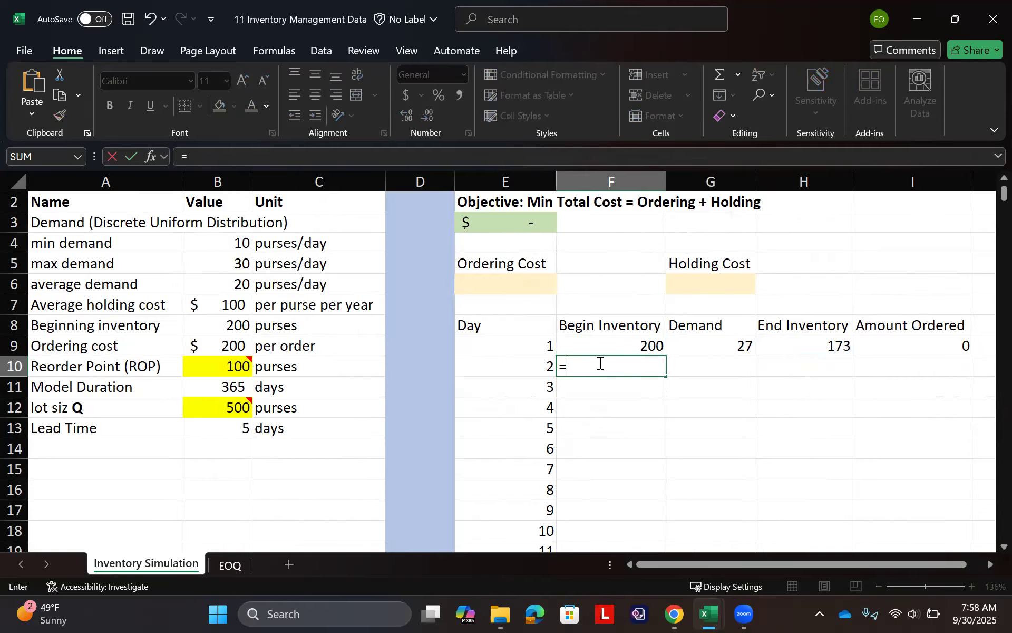
{"action": "left_click", "coordinate": [836, 347]}
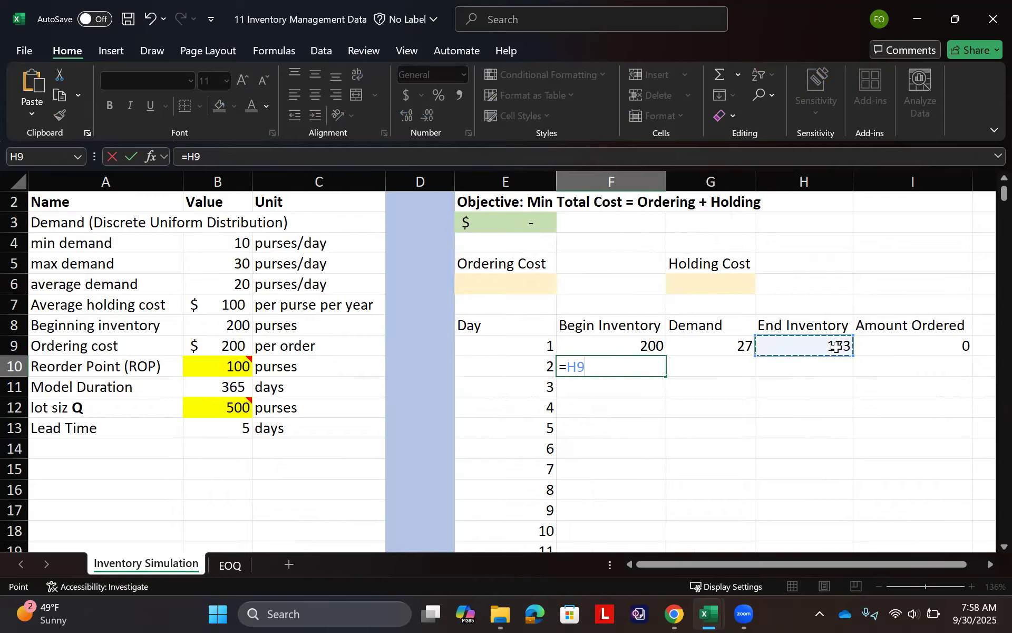
{"action": "key", "text": "Return"}
{"action": "left_click", "coordinate": [632, 364]}
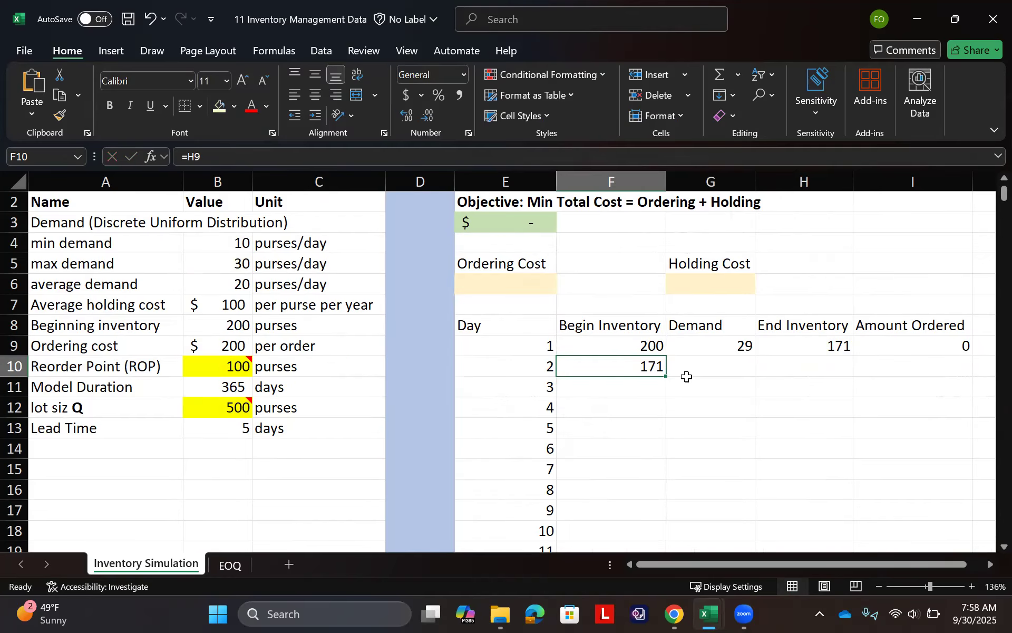
{"action": "double_click", "coordinate": [666, 376]}
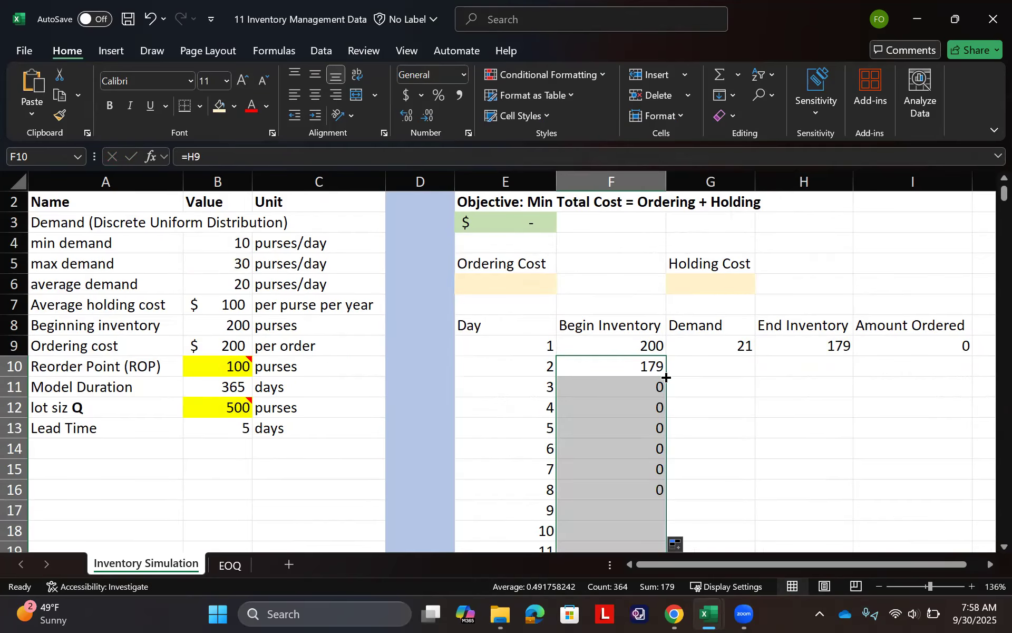
- Make the references in G9's demand formula absolute as =RANDBETWEEN($B$4,$B$5) and fill it down for all days
{"action": "left_click", "coordinate": [742, 346]}
{"action": "double_click", "coordinate": [741, 345]}
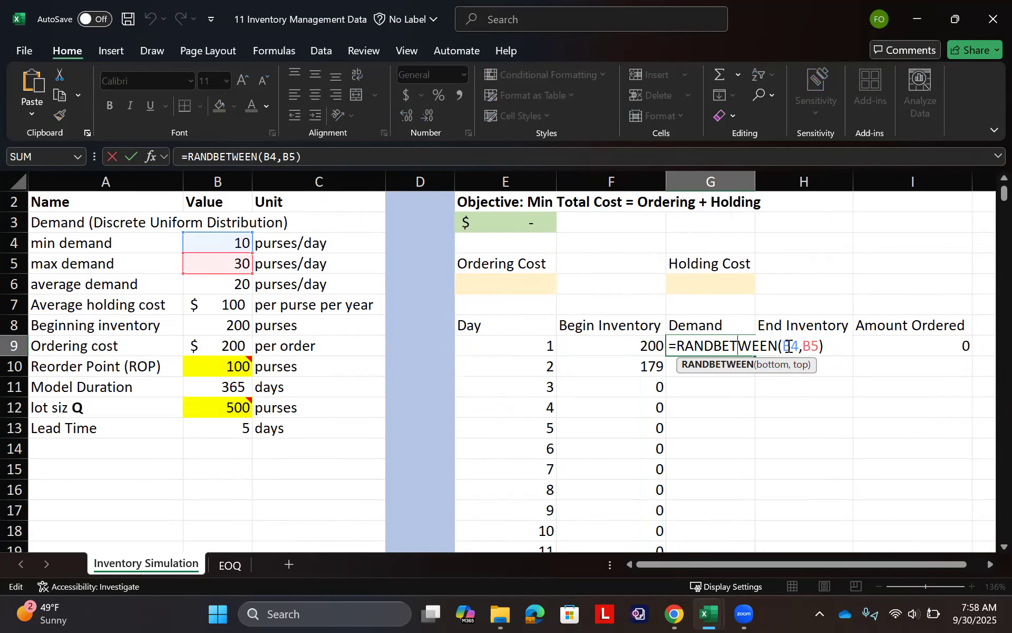
{"action": "left_click_drag", "start_coordinate": [790, 346], "coordinate": [811, 346]}
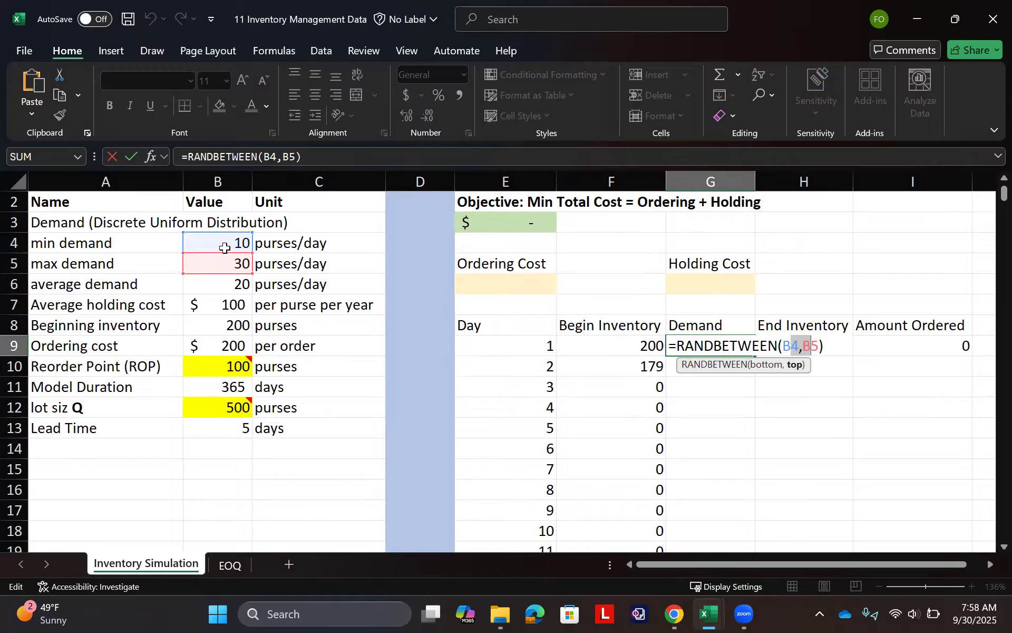
{"action": "key", "text": "F4"}
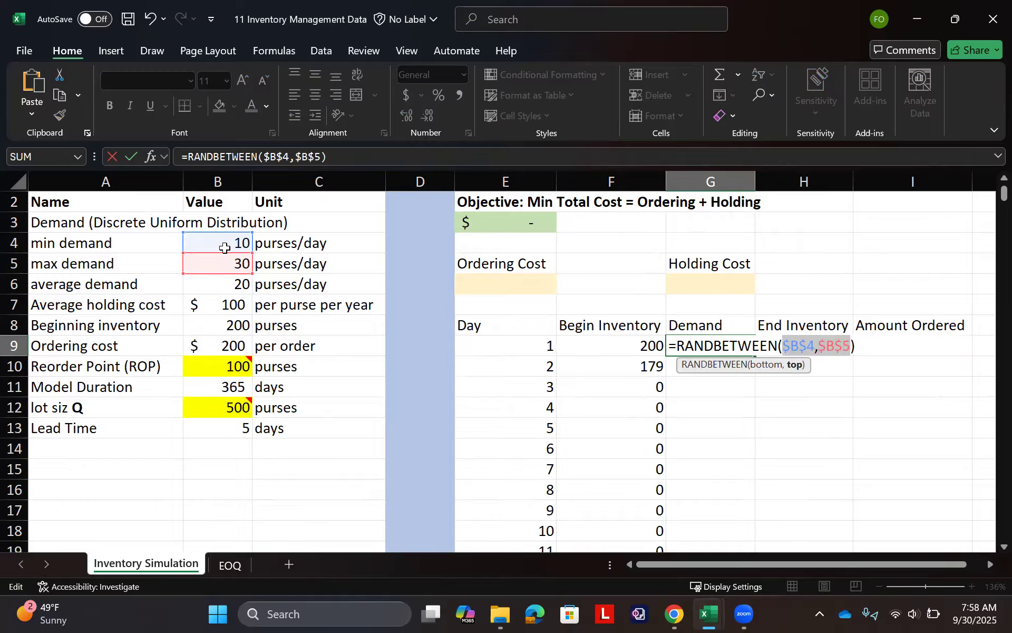
{"action": "key", "text": "Return"}
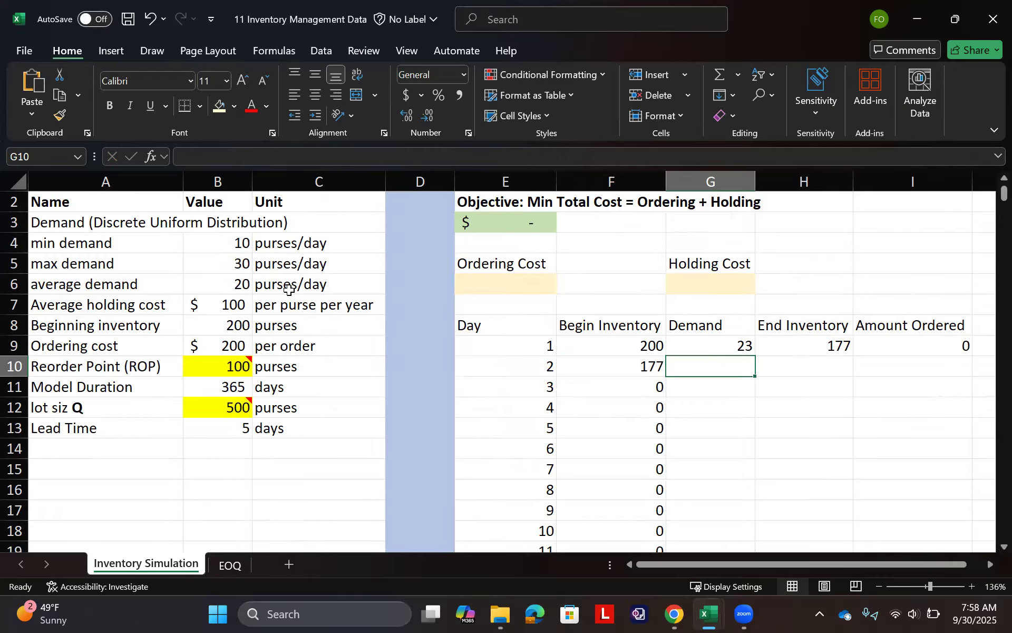
{"action": "left_click", "coordinate": [744, 348]}
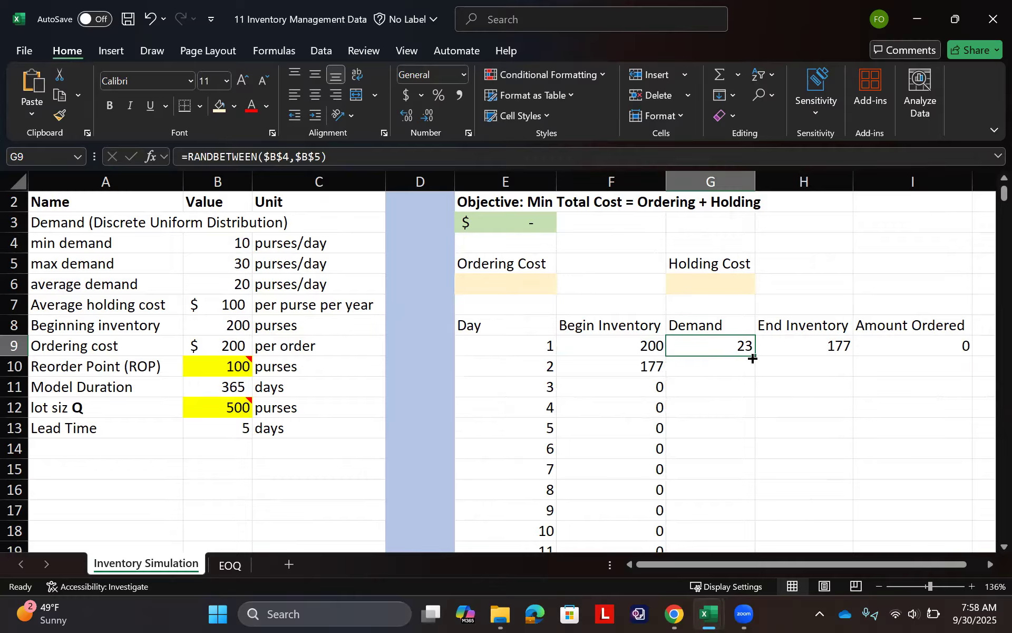
{"action": "double_click", "coordinate": [755, 356]}
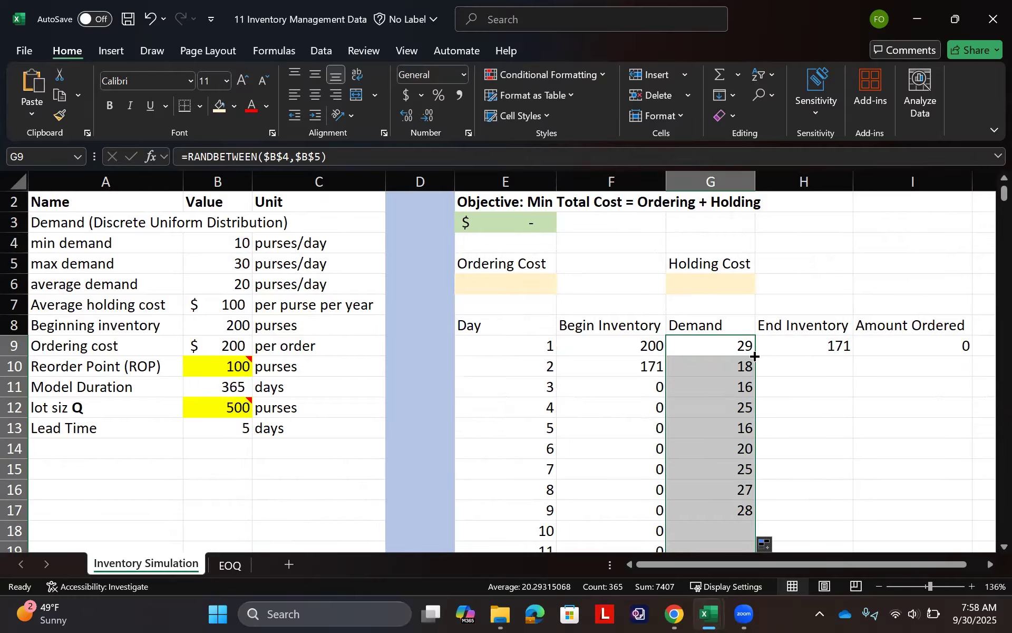
- Fill H9's ending inventory formula down for all remaining days
{"action": "double_click", "coordinate": [812, 344]}
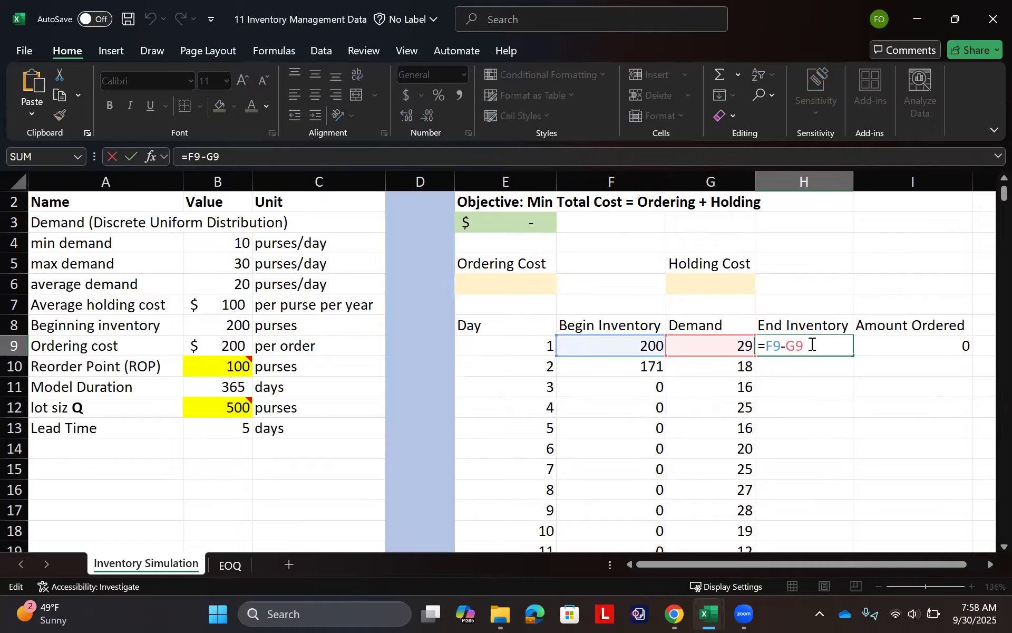
{"action": "key", "text": "Escape"}
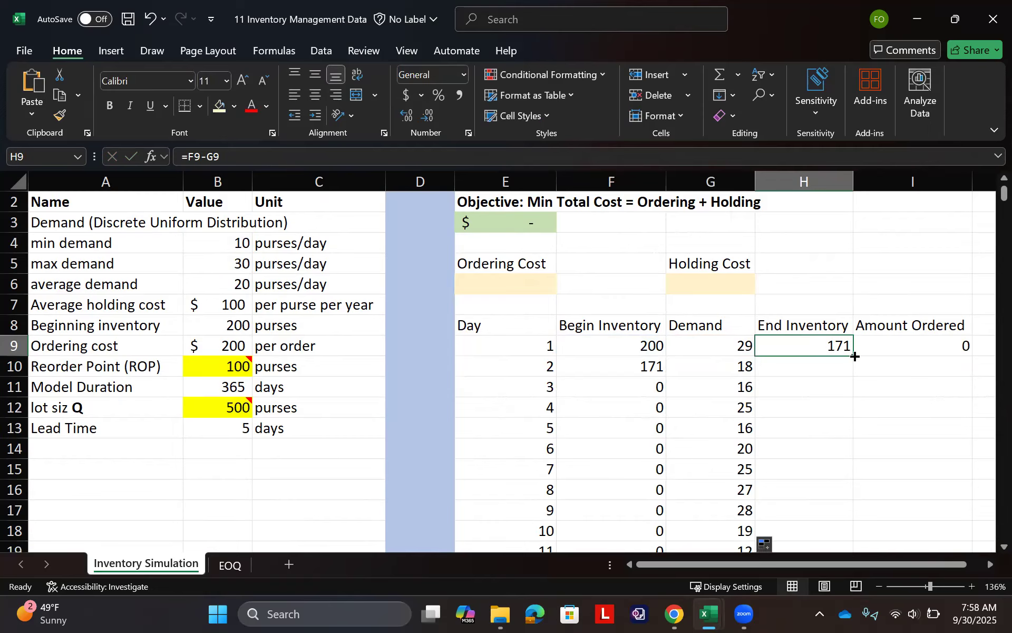
{"action": "double_click", "coordinate": [855, 357]}
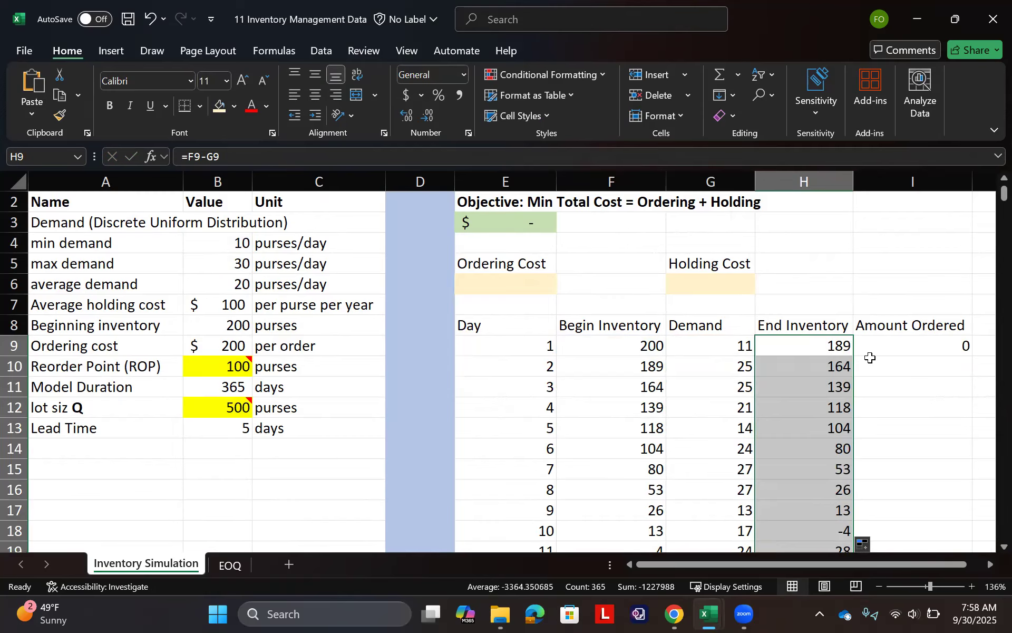
- Make the reorder point and lot size references in I9 absolute as =IF(H9<=$B$10,$B$12,0) and fill it down for all days
{"action": "double_click", "coordinate": [904, 344]}
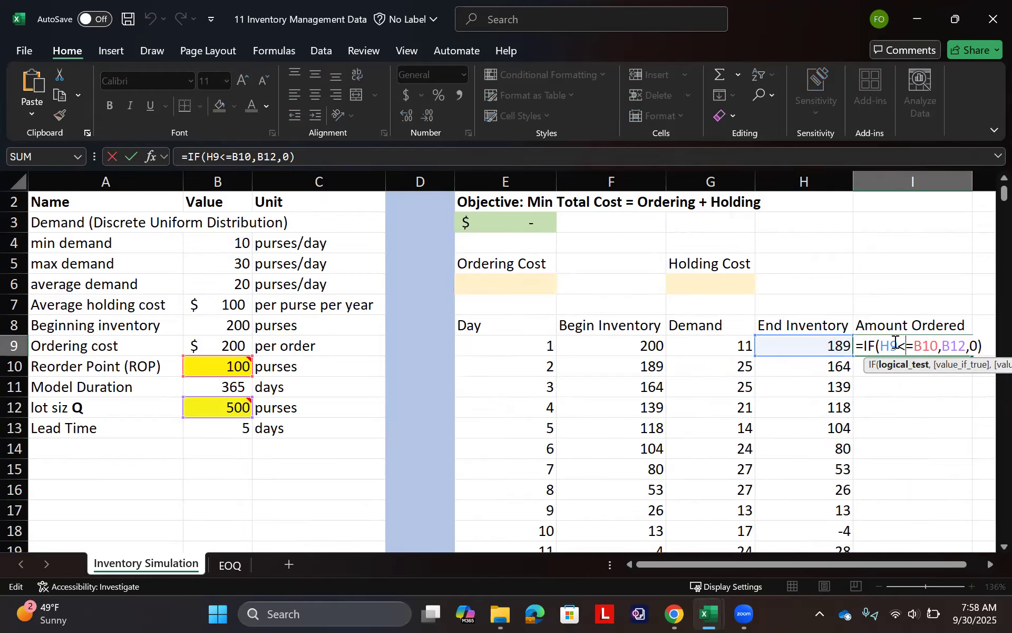
{"action": "left_click_drag", "start_coordinate": [922, 343], "coordinate": [959, 342]}
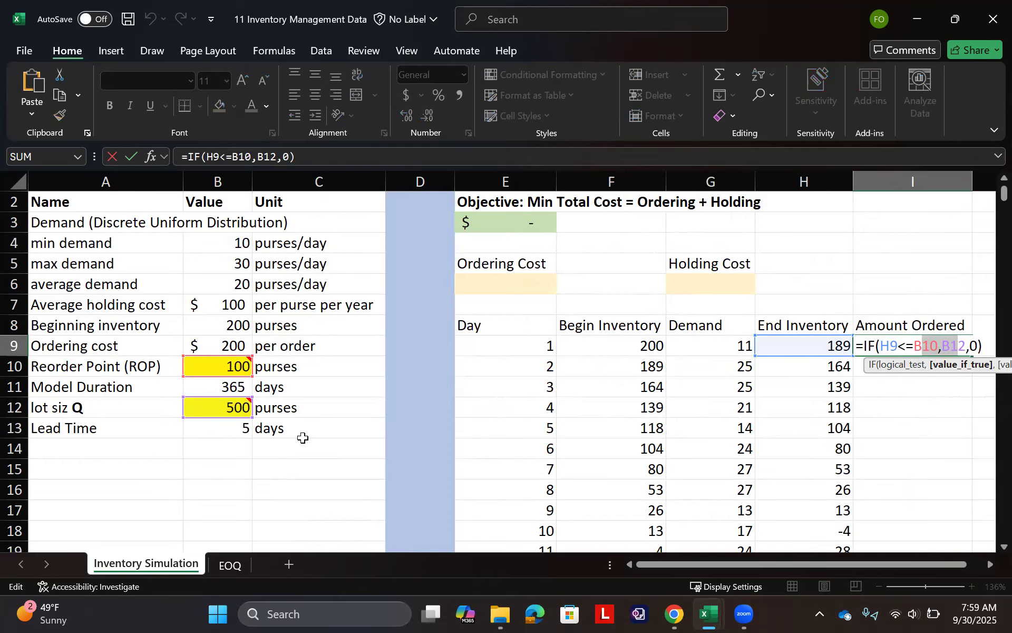
{"action": "key", "text": "F4"}
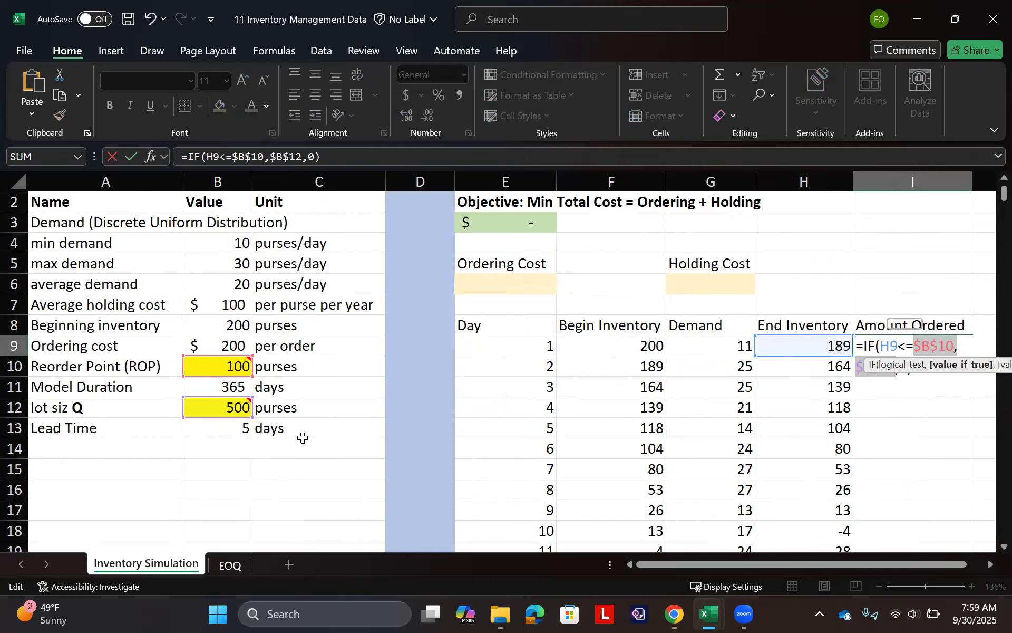
{"action": "key", "text": "Return"}
{"action": "left_click", "coordinate": [966, 346]}
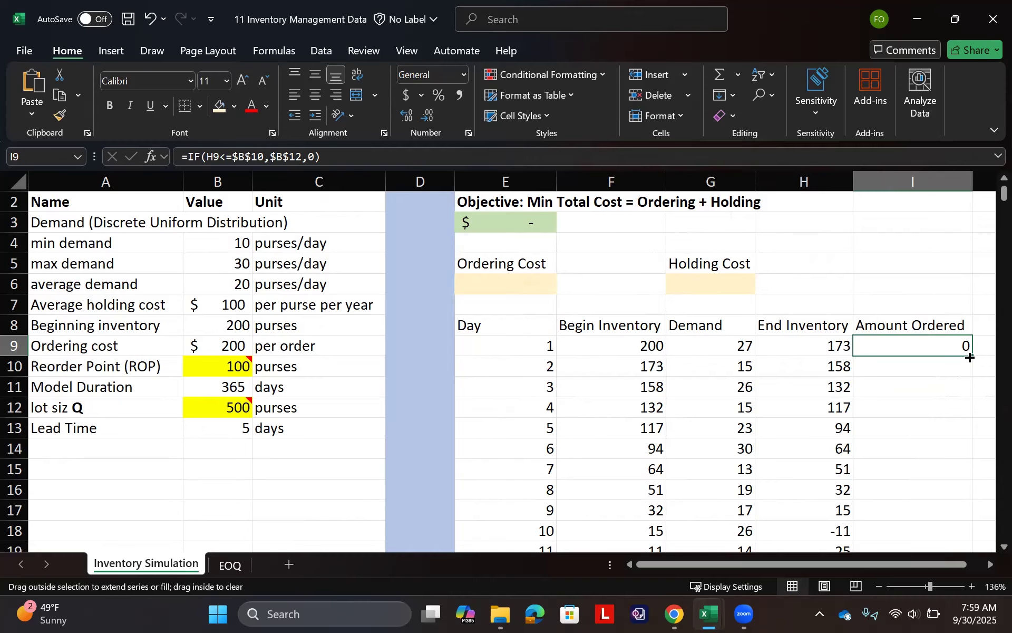
{"action": "double_click", "coordinate": [971, 358]}
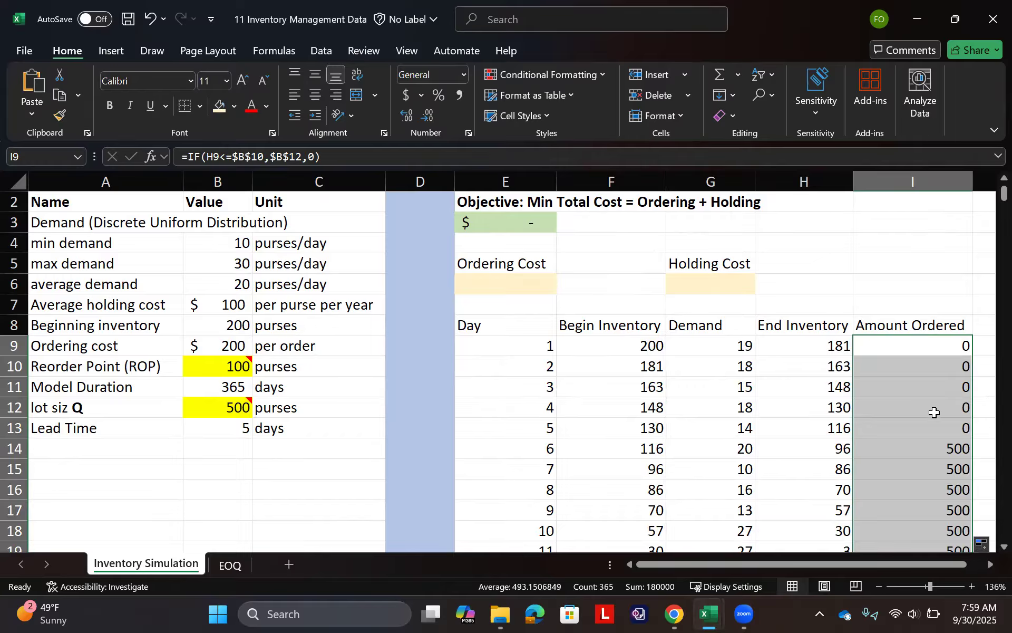
{"action": "scroll", "coordinate": [938, 429], "scroll_direction": "down", "scroll_amount": 1}
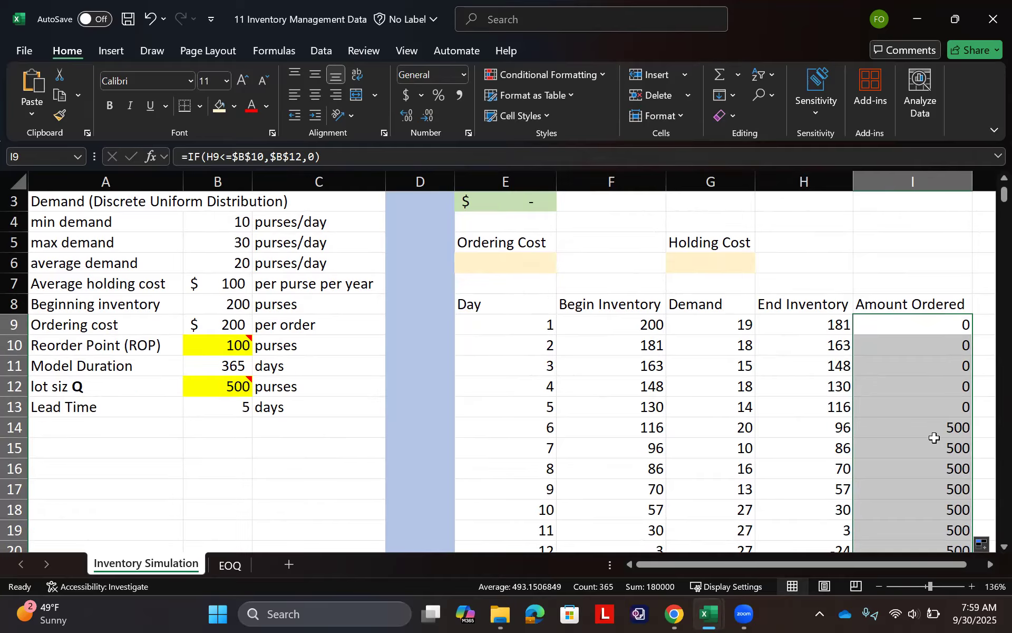
{"action": "scroll", "coordinate": [936, 448], "scroll_direction": "down", "scroll_amount": 2}
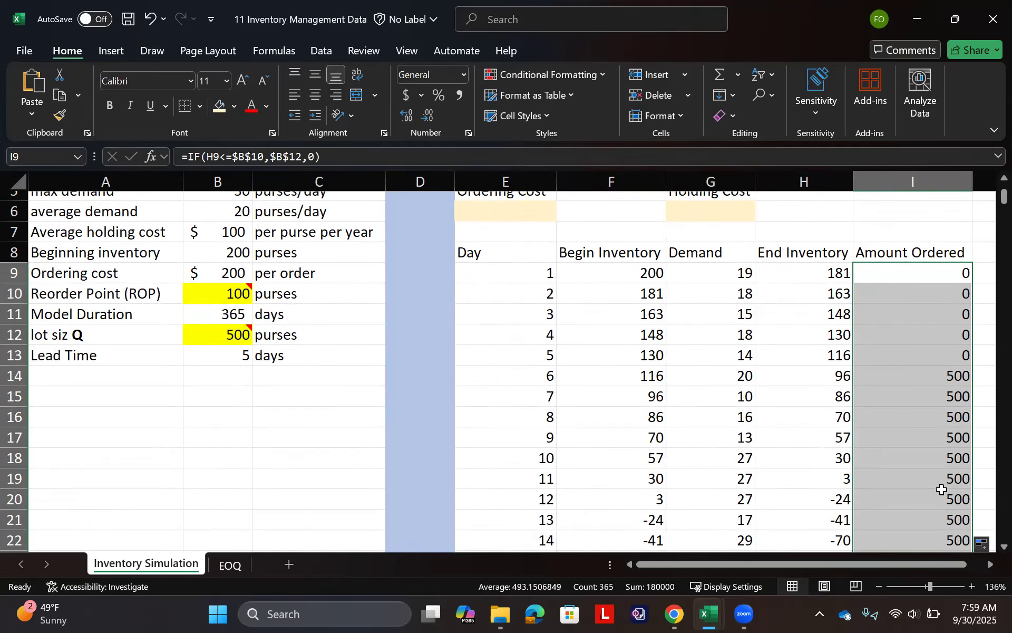
{"action": "double_click", "coordinate": [650, 296]}
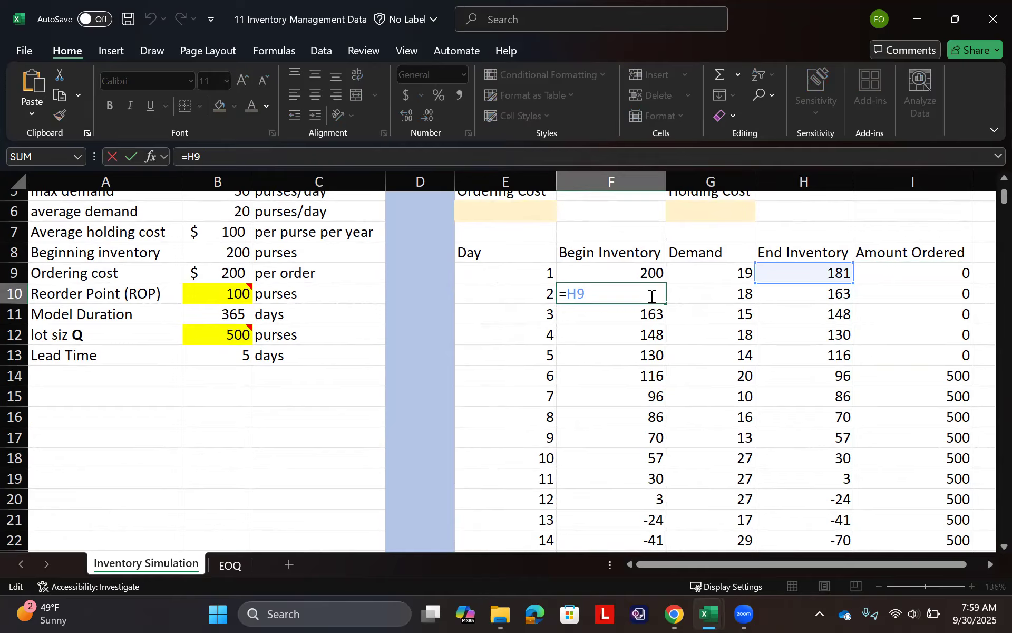
{"action": "type", "text": "+"}
{"action": "left_click", "coordinate": [901, 272]}
{"action": "key", "text": "Return"}
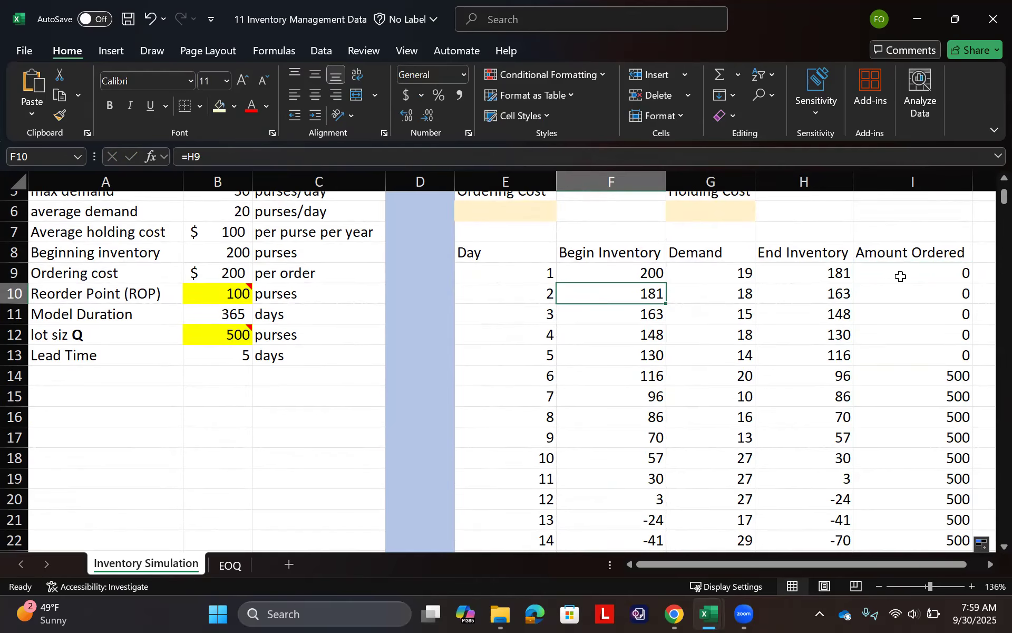
{"action": "double_click", "coordinate": [901, 274]}
{"action": "key", "text": "Escape"}
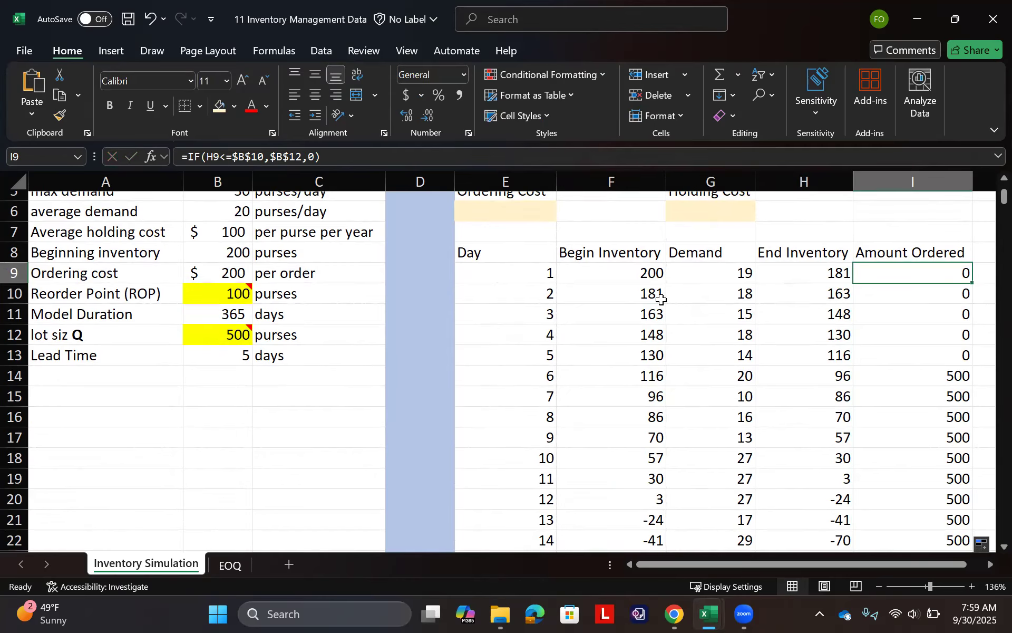
- Add the previous day's amount ordered to day 2's beginning inventory in F10 with =H9+I9 and fill it down for the remaining days
{"action": "left_click", "coordinate": [652, 292]}
{"action": "type", "text": "=H9"}
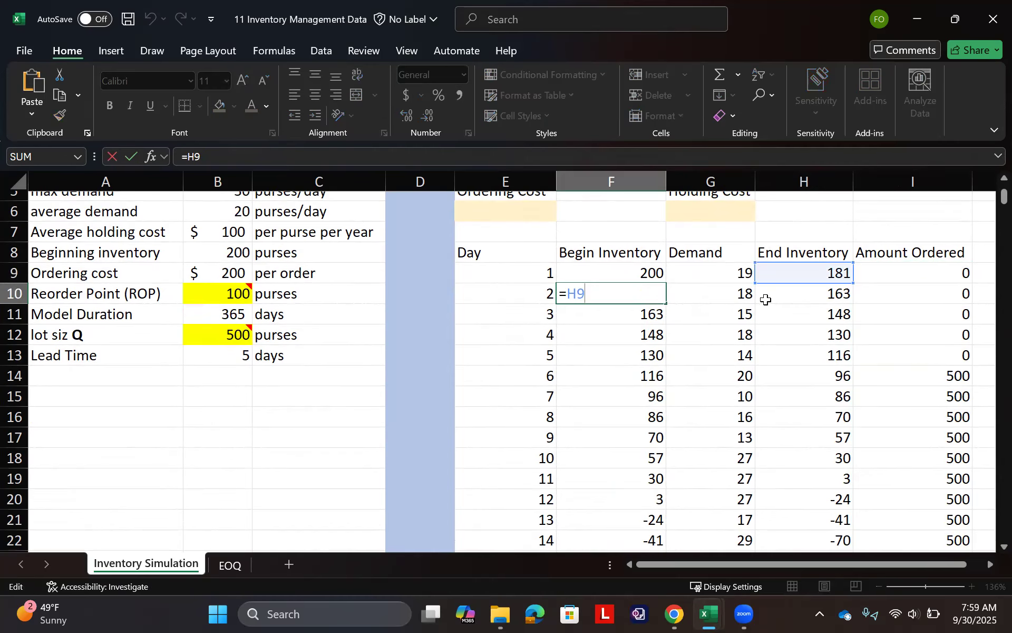
{"action": "type", "text": "+"}
{"action": "left_click", "coordinate": [934, 272]}
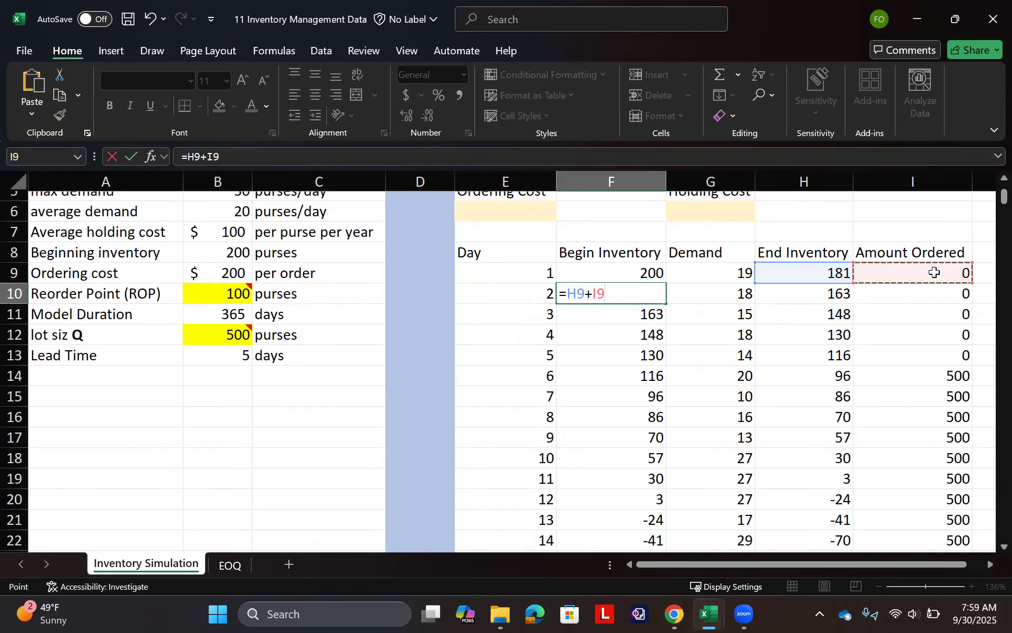
{"action": "key", "text": "Return"}
{"action": "left_click_drag", "start_coordinate": [615, 305], "coordinate": [613, 295]}
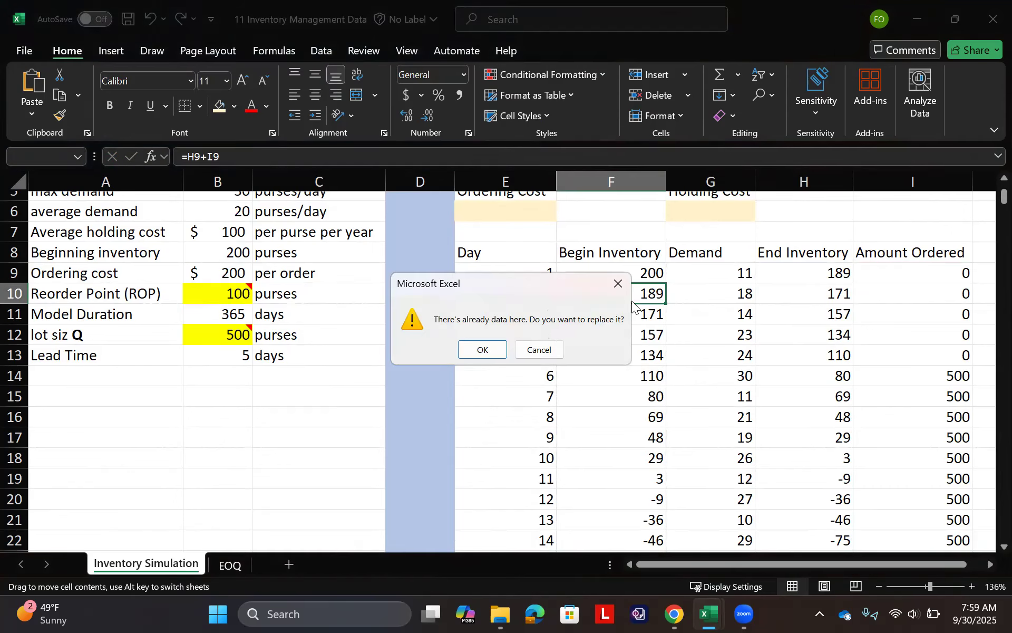
{"action": "key", "text": "Escape"}
{"action": "left_click", "coordinate": [632, 298]}
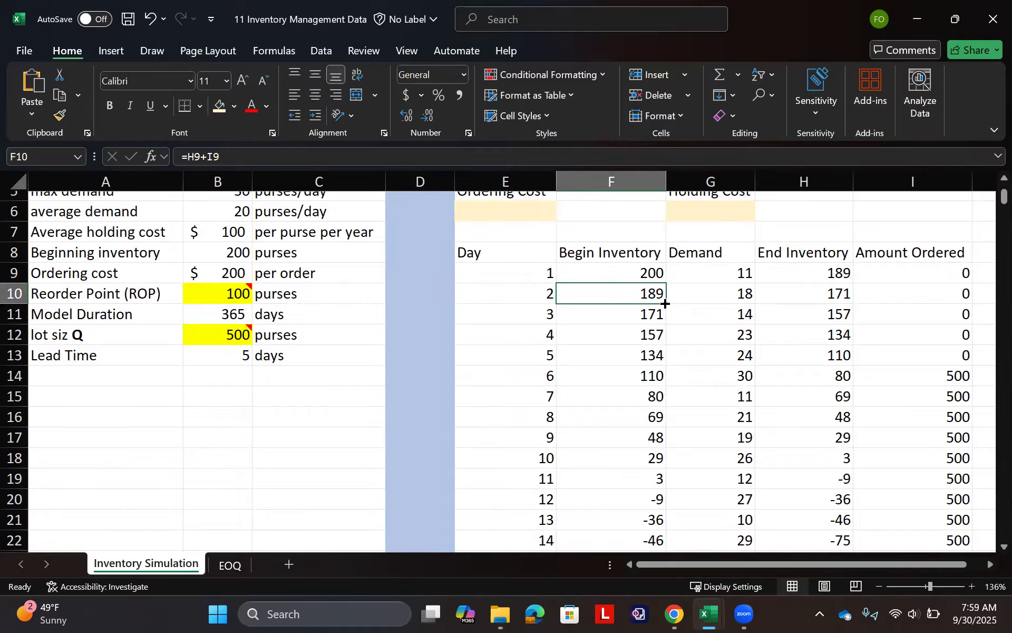
{"action": "double_click", "coordinate": [666, 304]}
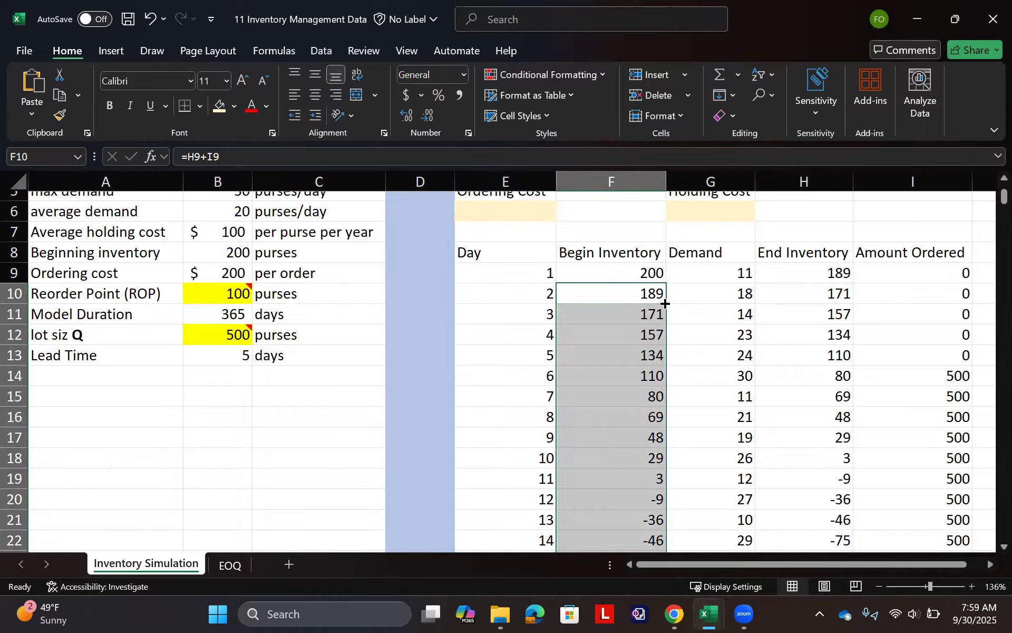
- Examine the daily rows to check that orders are triggered at the reorder point and added to the next day's beginning inventory
{"action": "scroll", "coordinate": [696, 387], "scroll_direction": "down", "scroll_amount": 1}
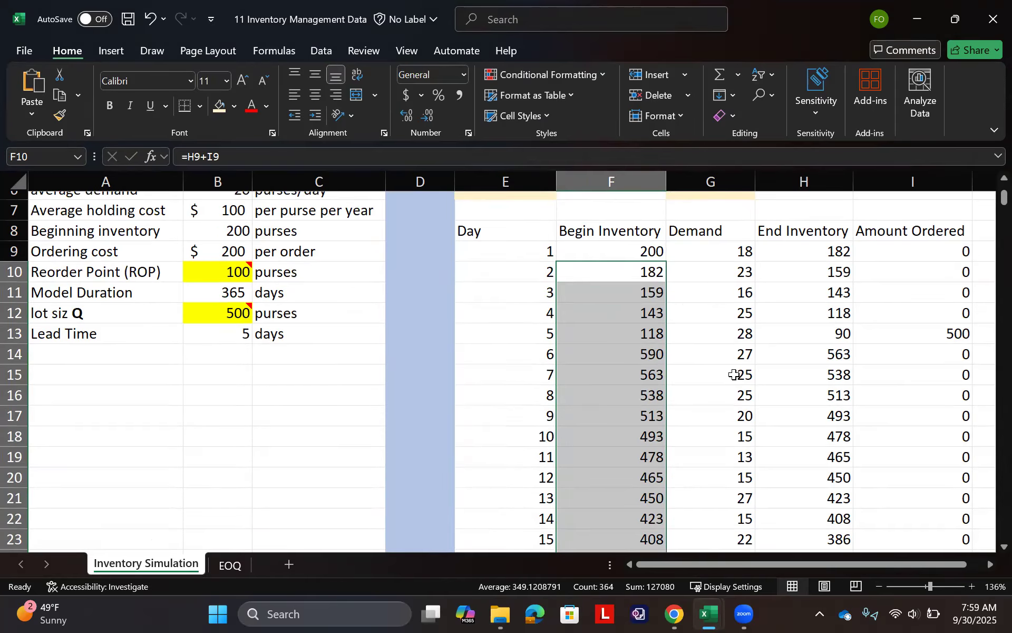
{"action": "left_click", "coordinate": [817, 331]}
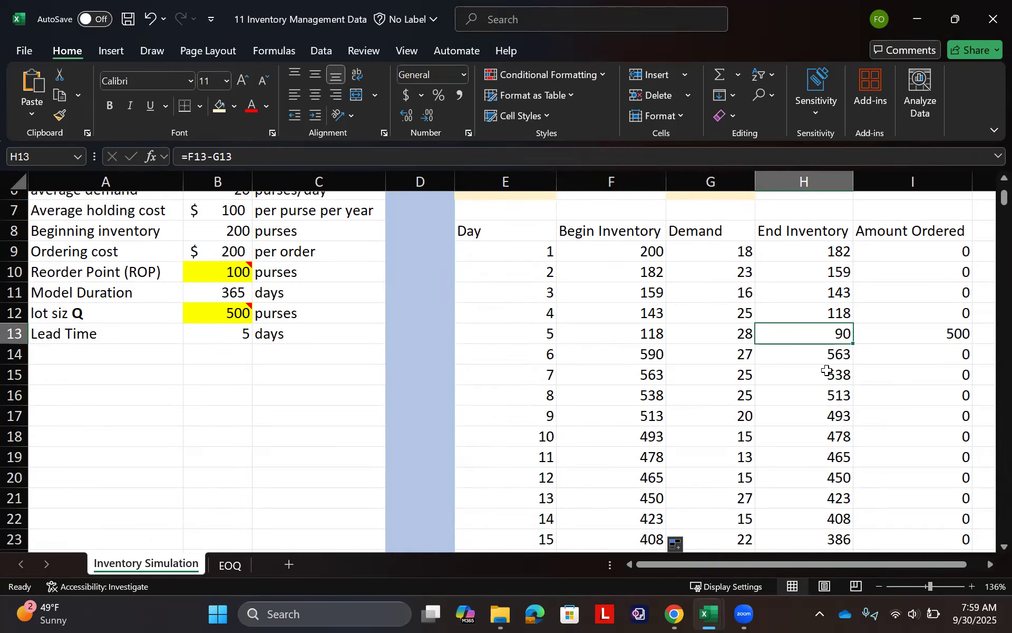
{"action": "scroll", "coordinate": [827, 371], "scroll_direction": "down", "scroll_amount": 1}
{"action": "left_click", "coordinate": [955, 314]}
{"action": "scroll", "coordinate": [875, 436], "scroll_direction": "down", "scroll_amount": 4}
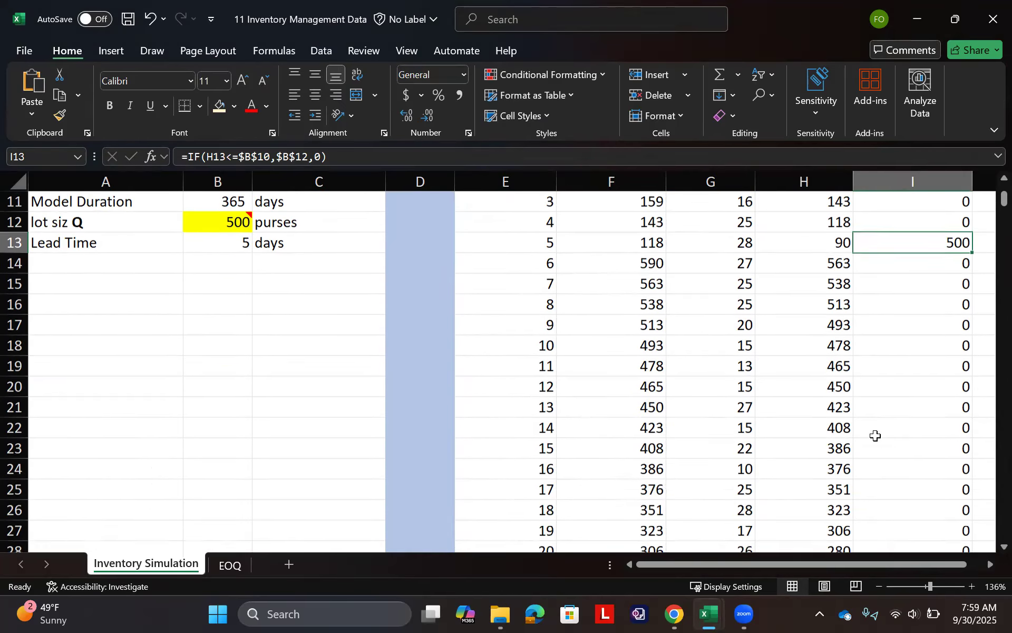
{"action": "scroll", "coordinate": [875, 436], "scroll_direction": "down", "scroll_amount": 4}
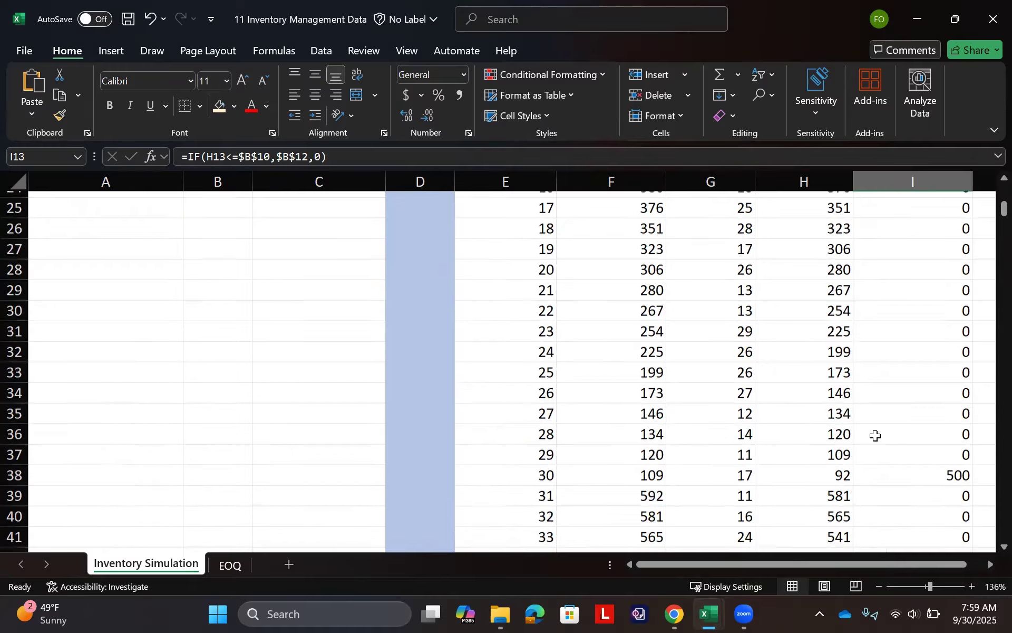
{"action": "scroll", "coordinate": [875, 435], "scroll_direction": "up", "scroll_amount": 8}
{"action": "scroll", "coordinate": [875, 435], "scroll_direction": "up", "scroll_amount": 1}
{"action": "scroll", "coordinate": [875, 436], "scroll_direction": "down", "scroll_amount": 6}
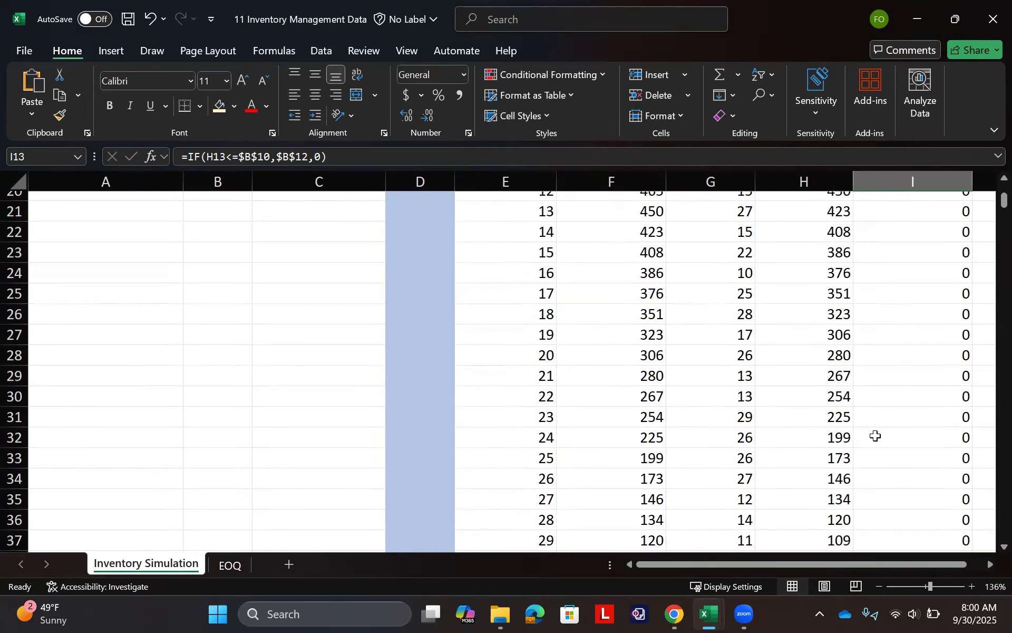
{"action": "scroll", "coordinate": [875, 435], "scroll_direction": "down", "scroll_amount": 1}
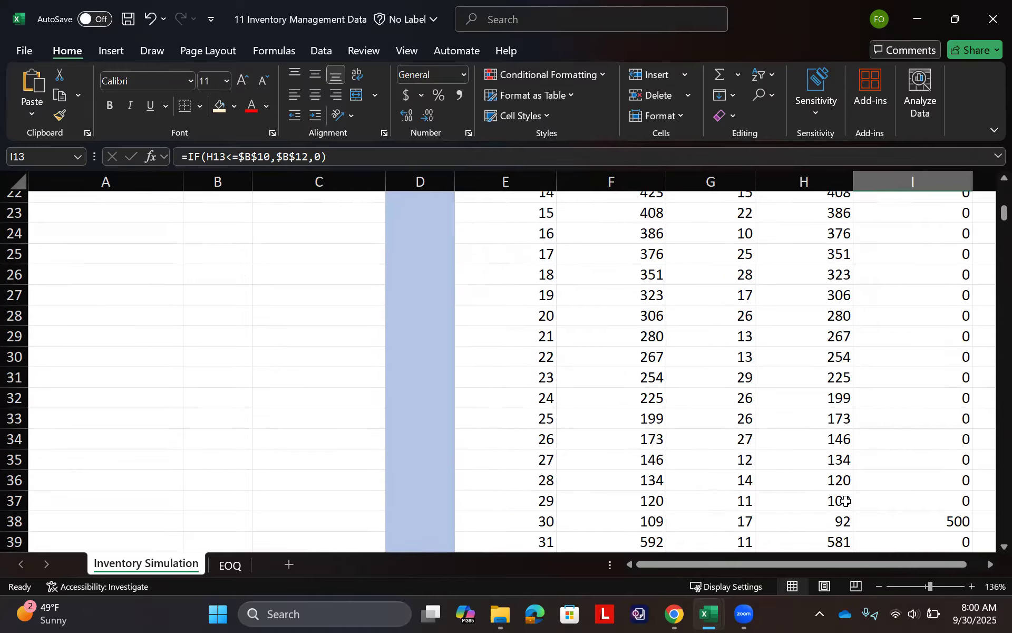
{"action": "left_click", "coordinate": [840, 529]}
{"action": "scroll", "coordinate": [885, 520], "scroll_direction": "down", "scroll_amount": 8}
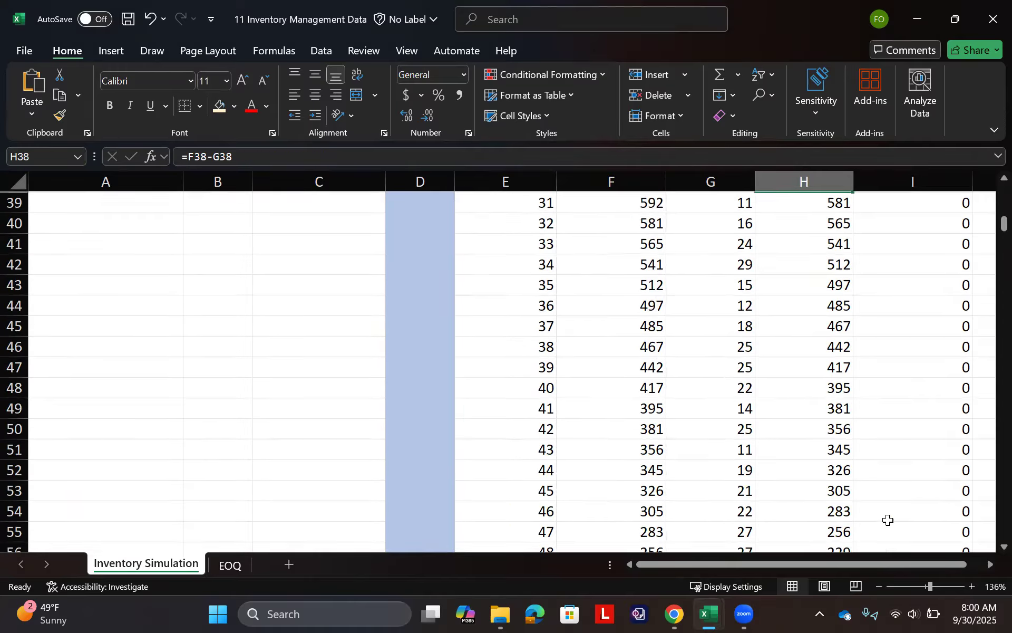
{"action": "scroll", "coordinate": [888, 520], "scroll_direction": "up", "scroll_amount": 15}
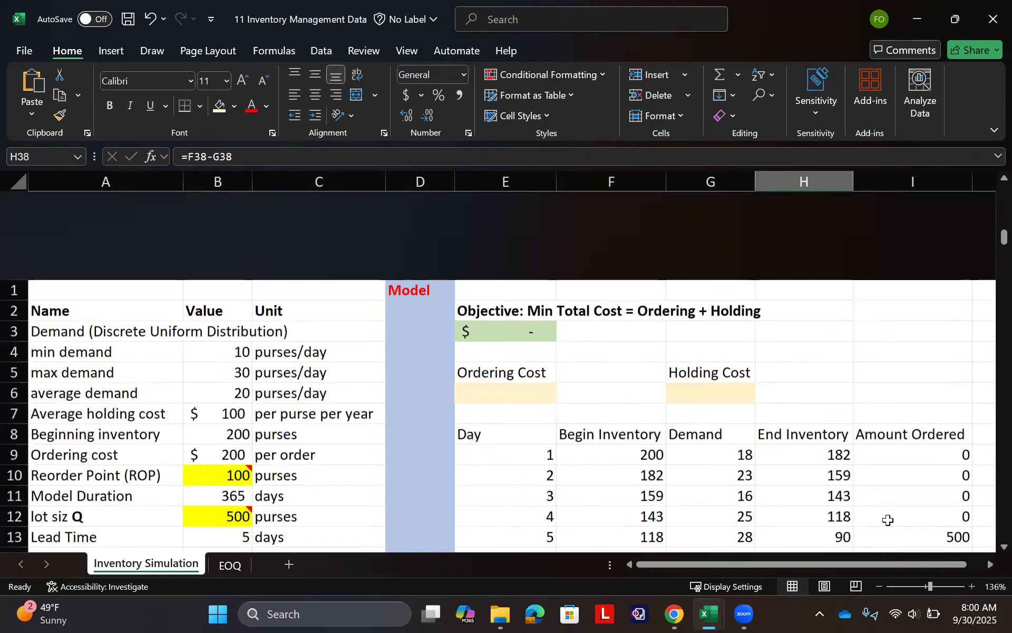
- Save the workbook
{"action": "key", "text": "ctrl+s"}
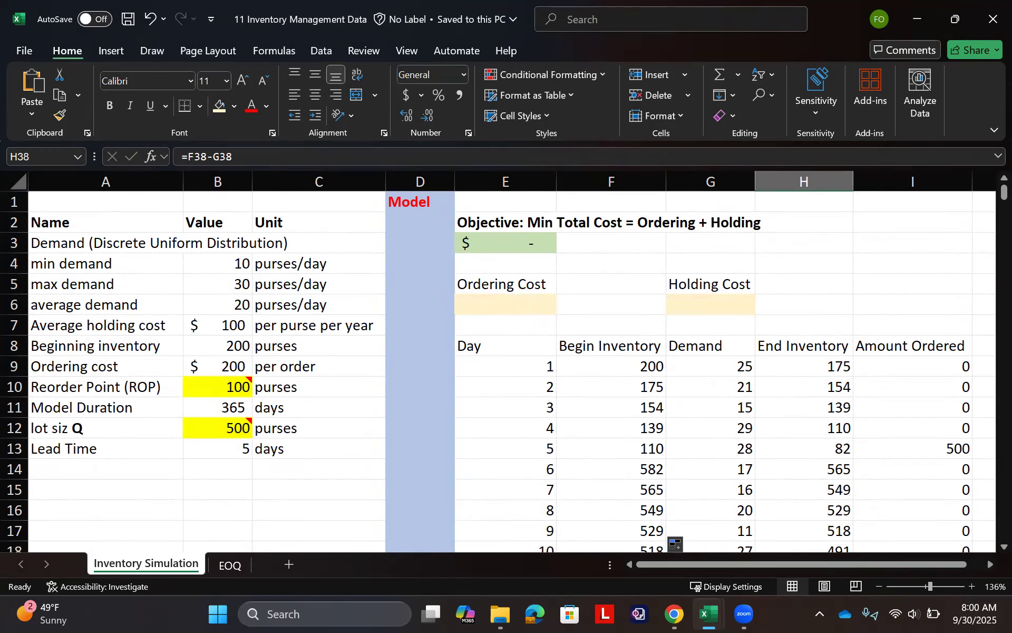
{"action": "key", "text": "F2"}
{"action": "key", "text": "Escape"}
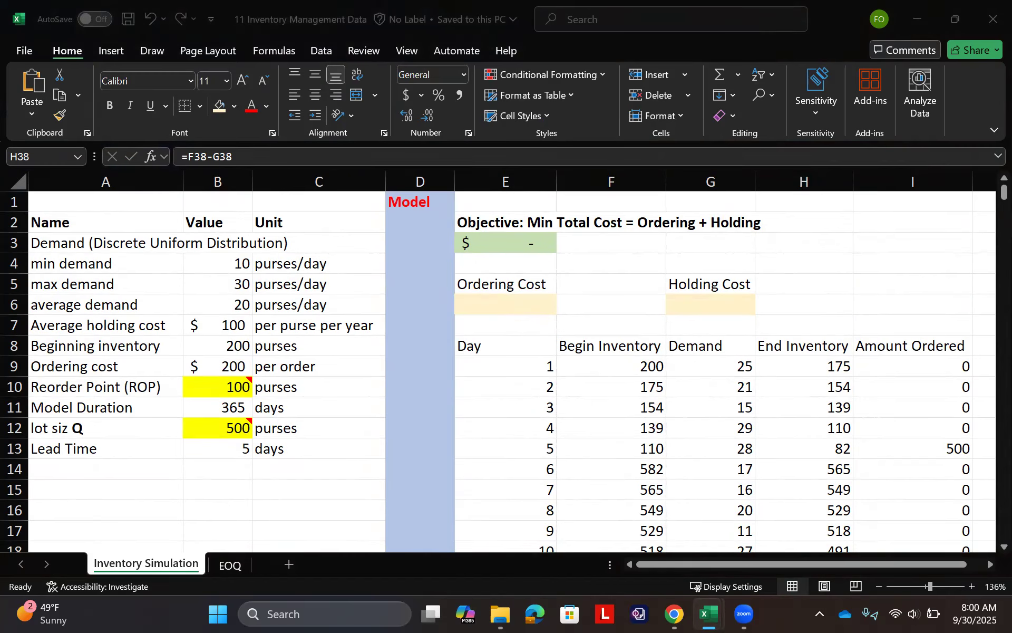
- Start the ordering cost formula in E6 with COUNTIF over the Amount Ordered range I9:I373
{"action": "left_click", "coordinate": [496, 310]}
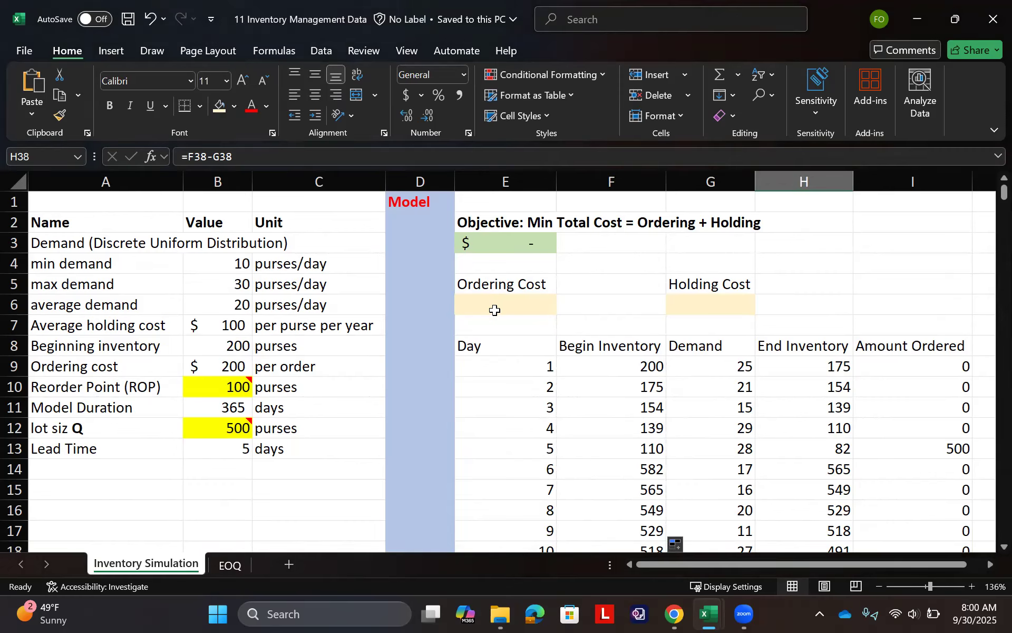
{"action": "type", "text": "=if("}
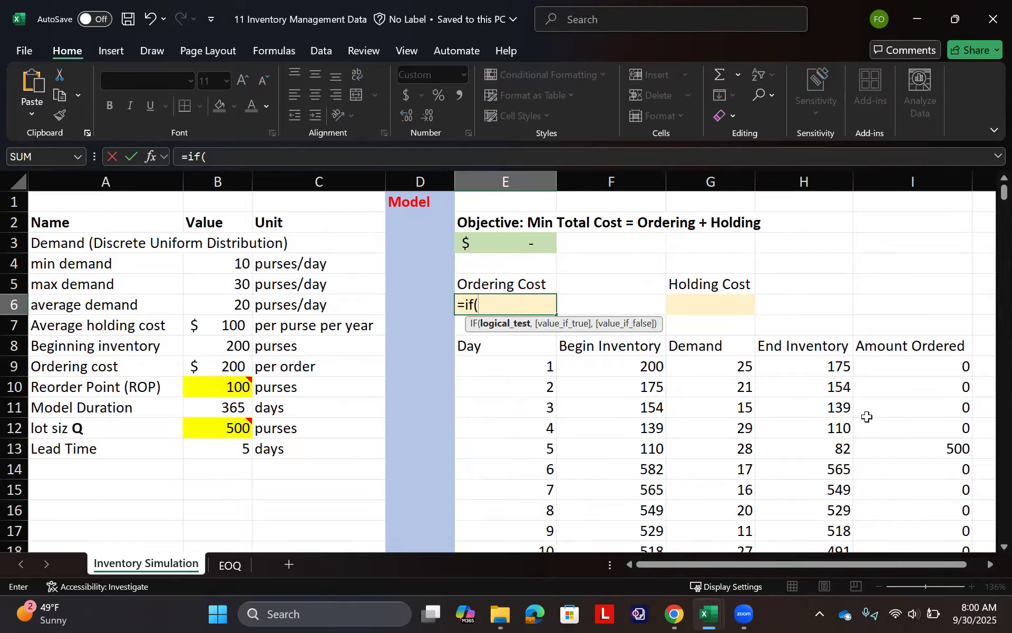
{"action": "key", "text": "BackSpace"}
{"action": "key", "text": "BackSpace"}
{"action": "key", "text": "BackSpace"}
{"action": "type", "text": "count"}
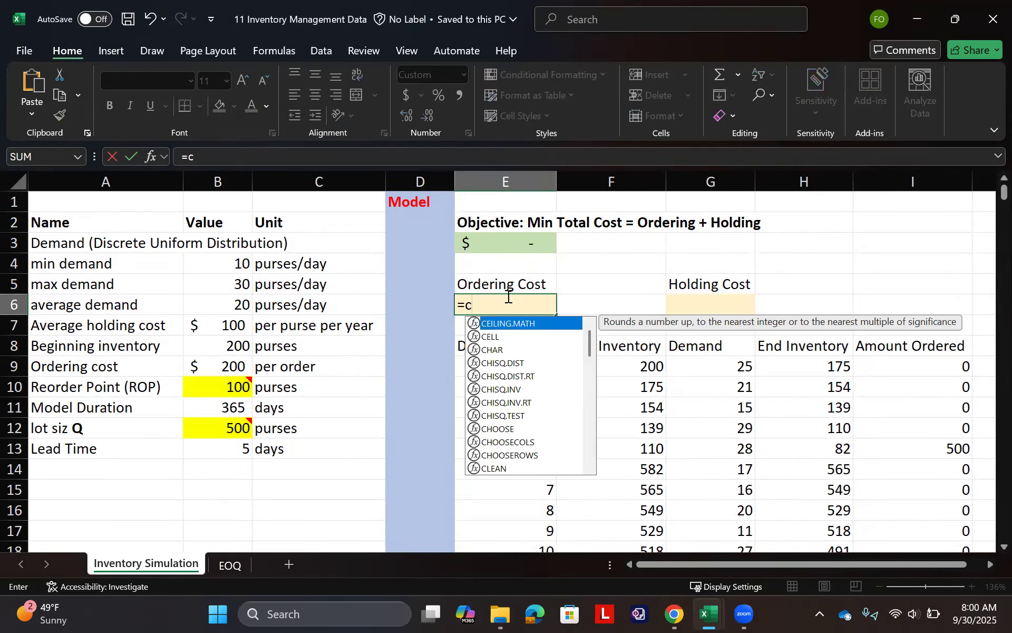
{"action": "key", "text": "Down"}
{"action": "key", "text": "Down"}
{"action": "key", "text": "Down"}
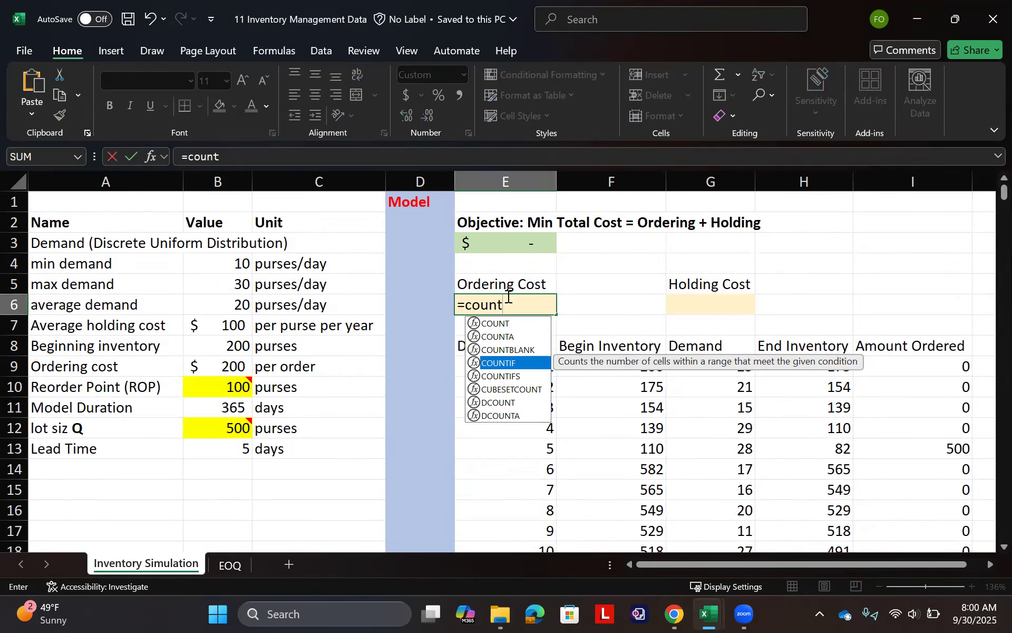
{"action": "key", "text": "Tab"}
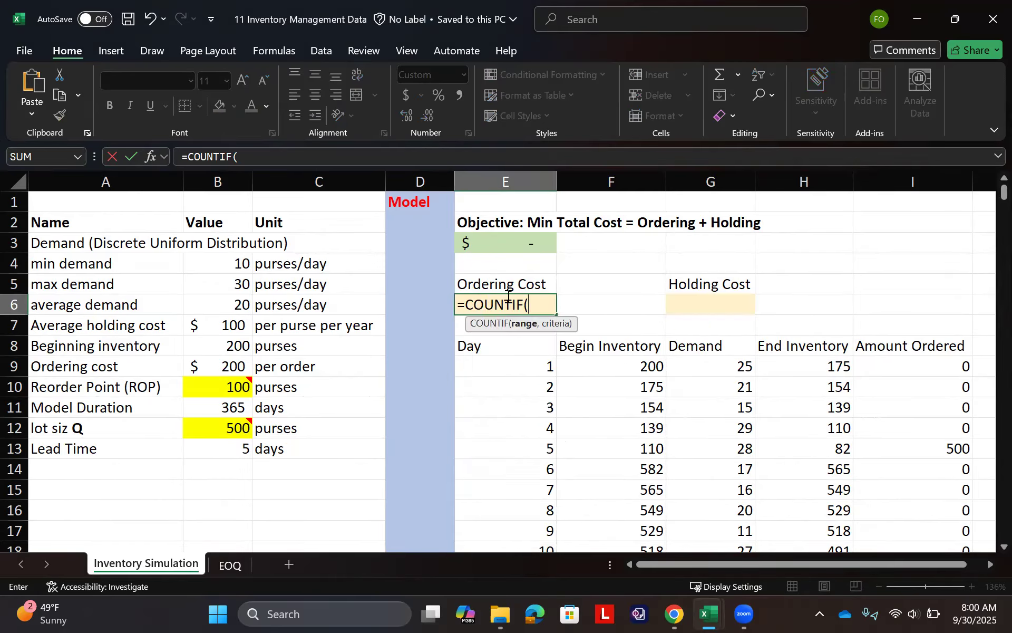
{"action": "left_click", "coordinate": [899, 361]}
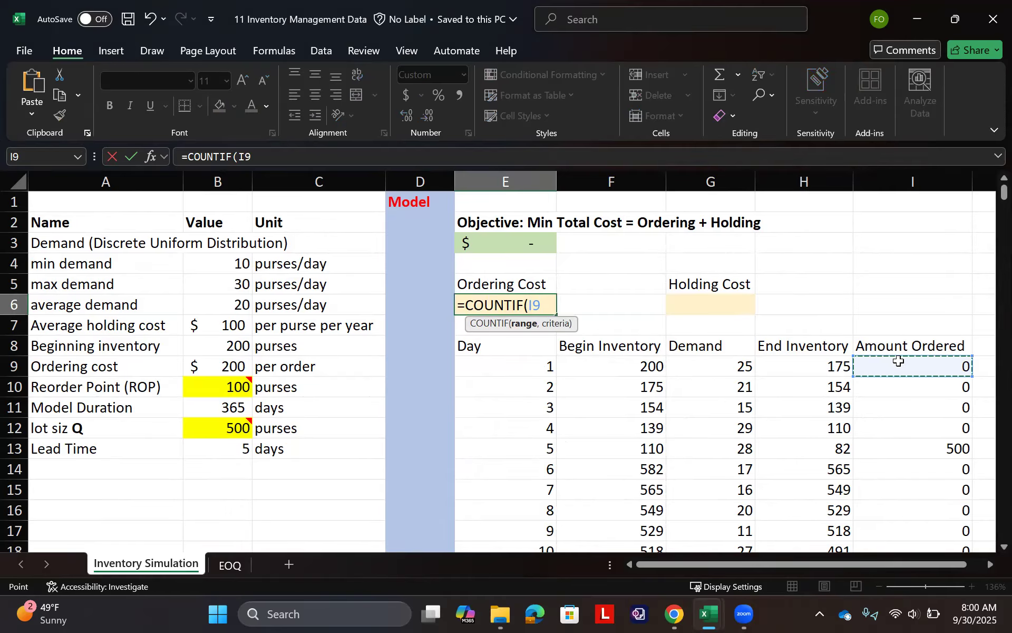
{"action": "key", "text": "ctrl+shift+Down"}
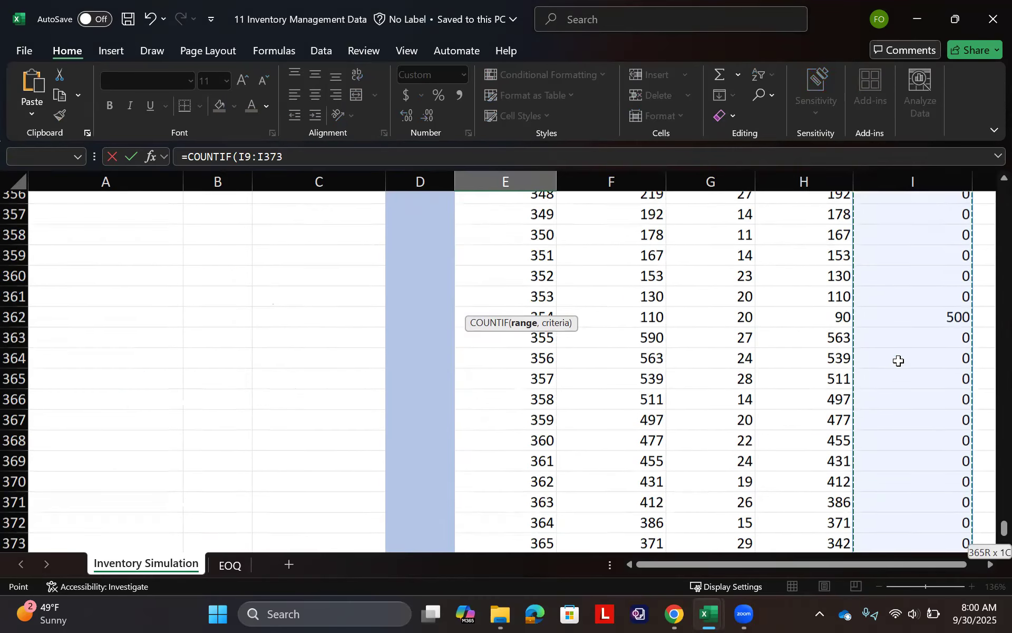
{"action": "type", "text": ","}
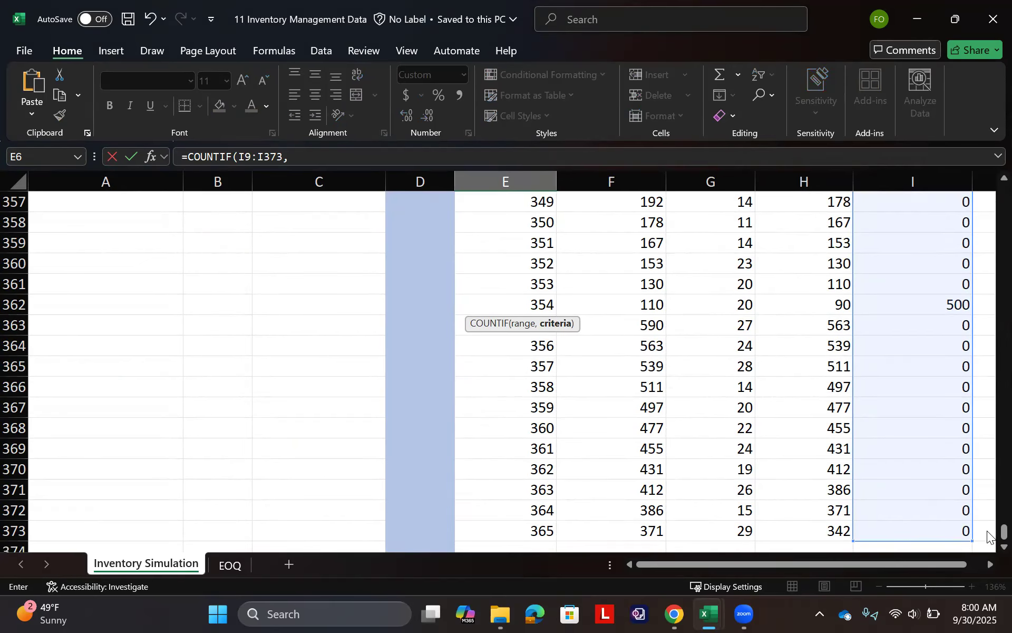
{"action": "left_click_drag", "start_coordinate": [1004, 531], "coordinate": [1004, 192]}
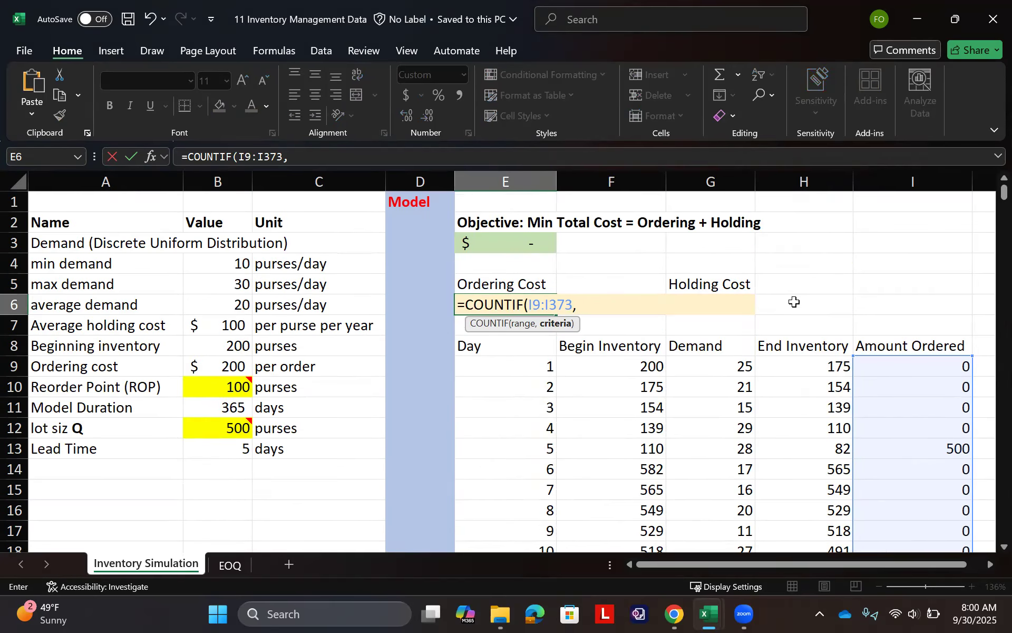
- Complete the ordering cost formula in E6 as =COUNTIF(I9:I373,">0")*B9
{"action": "left_click", "coordinate": [323, 160]}
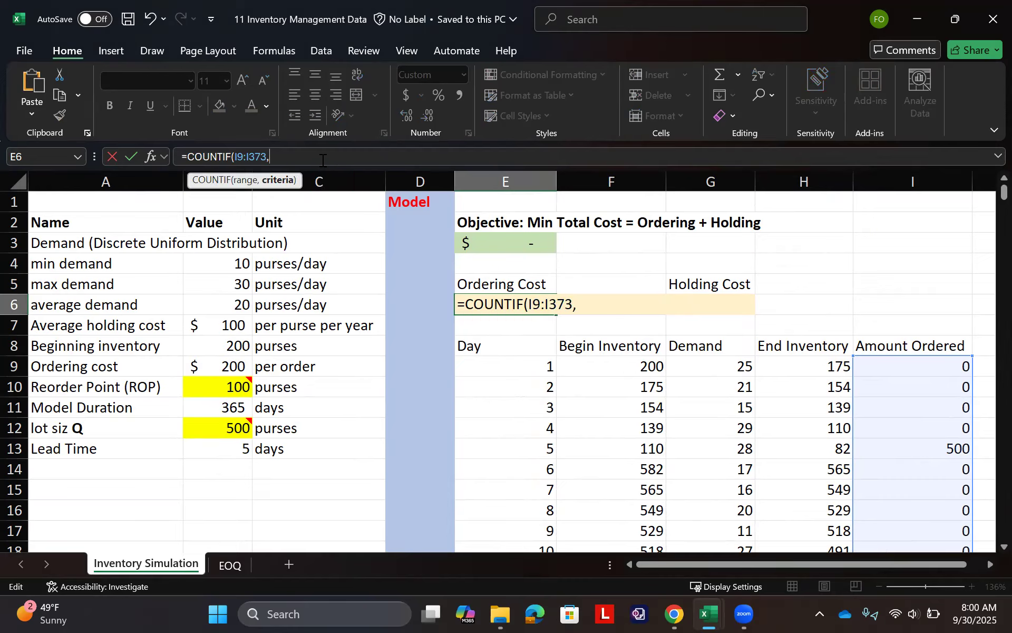
{"action": "type", "text": "\">0"}
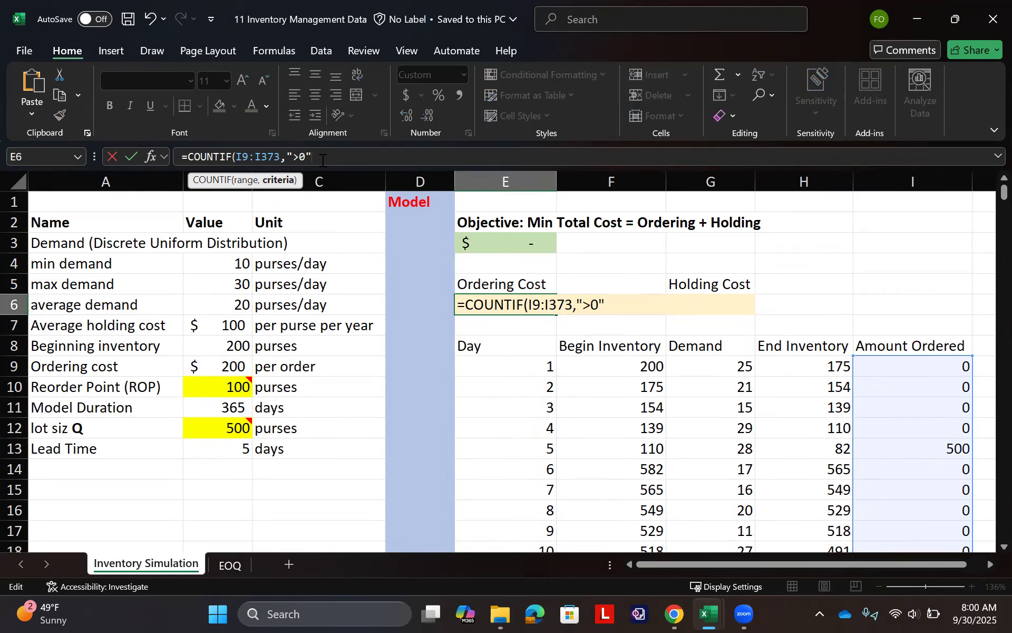
{"action": "type", "text": "\")*"}
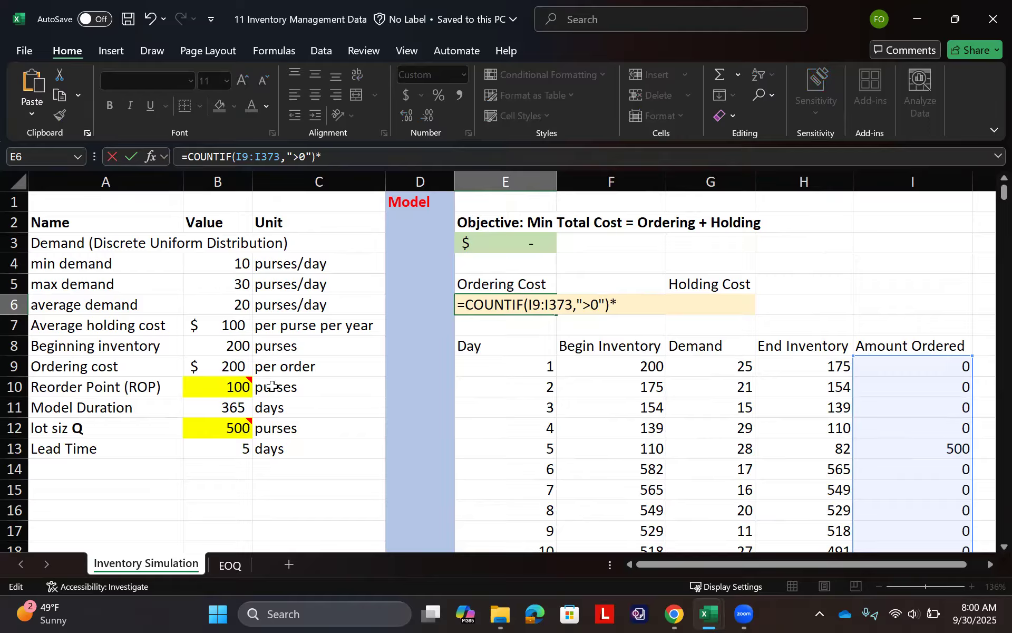
{"action": "left_click", "coordinate": [233, 358]}
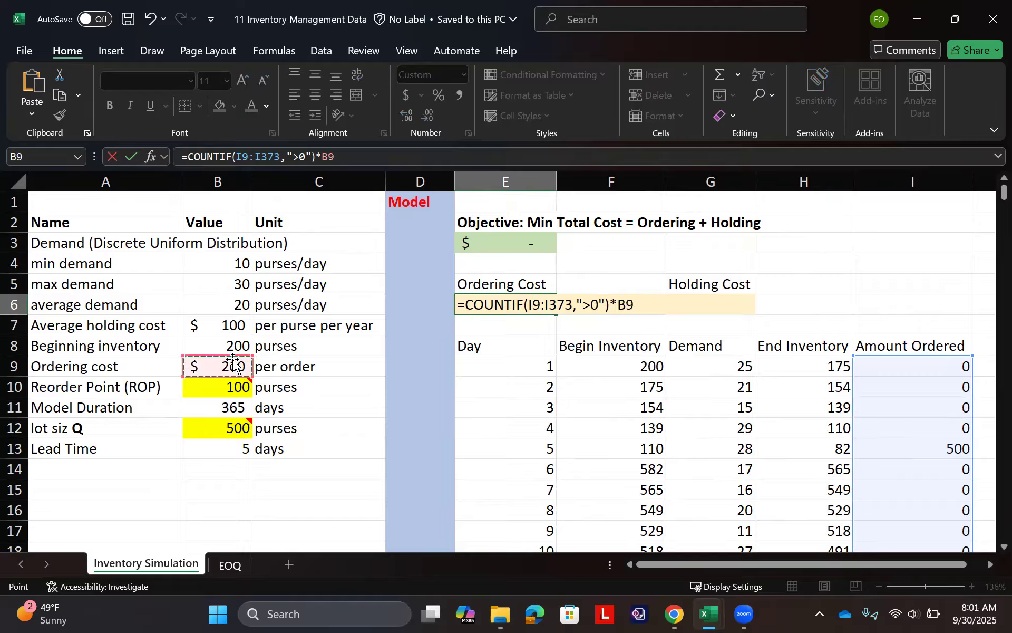
{"action": "key", "text": "Return"}
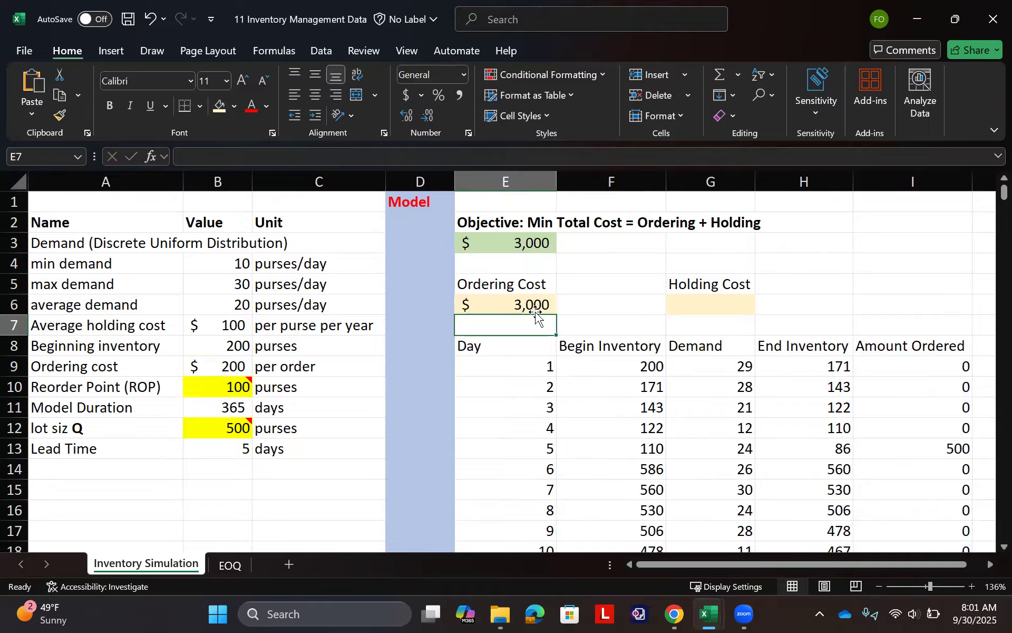
- Recalculate the workbook repeatedly to examine how the ordering cost responds to new random demand
{"action": "key", "text": "F9"}
{"action": "key", "text": "F9"}
{"action": "key", "text": "F9"}
{"action": "key", "text": "F9"}
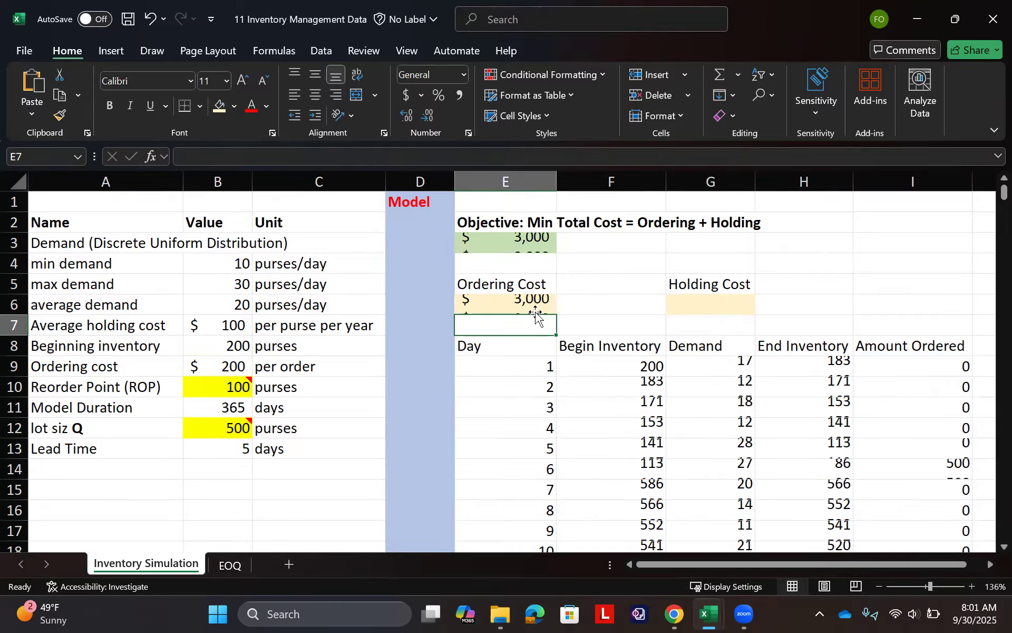
{"action": "key", "text": "F9"}
{"action": "key", "text": "F9"}
{"action": "key", "text": "F9"}
{"action": "key", "text": "F9"}
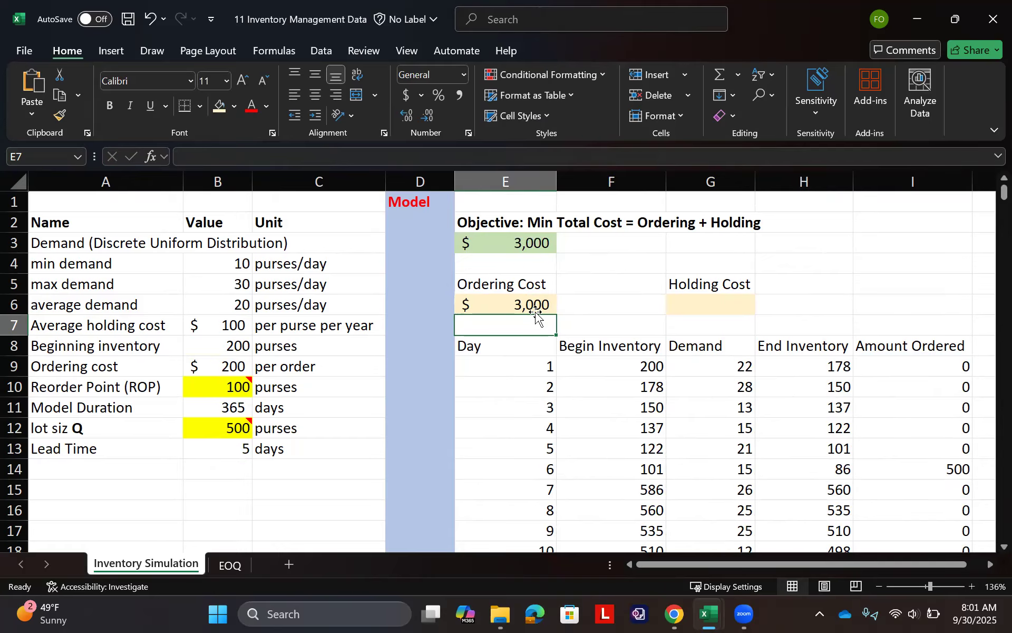
{"action": "key", "text": "F9"}
{"action": "key", "text": "F9"}
{"action": "key", "text": "F9"}
{"action": "key", "text": "F9"}
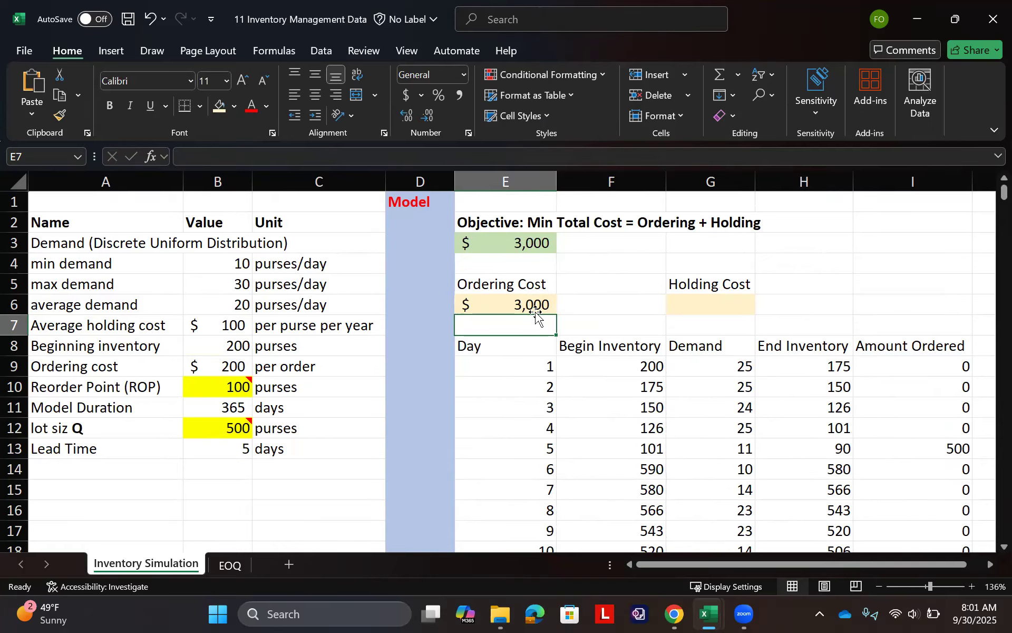
{"action": "key", "text": "F9"}
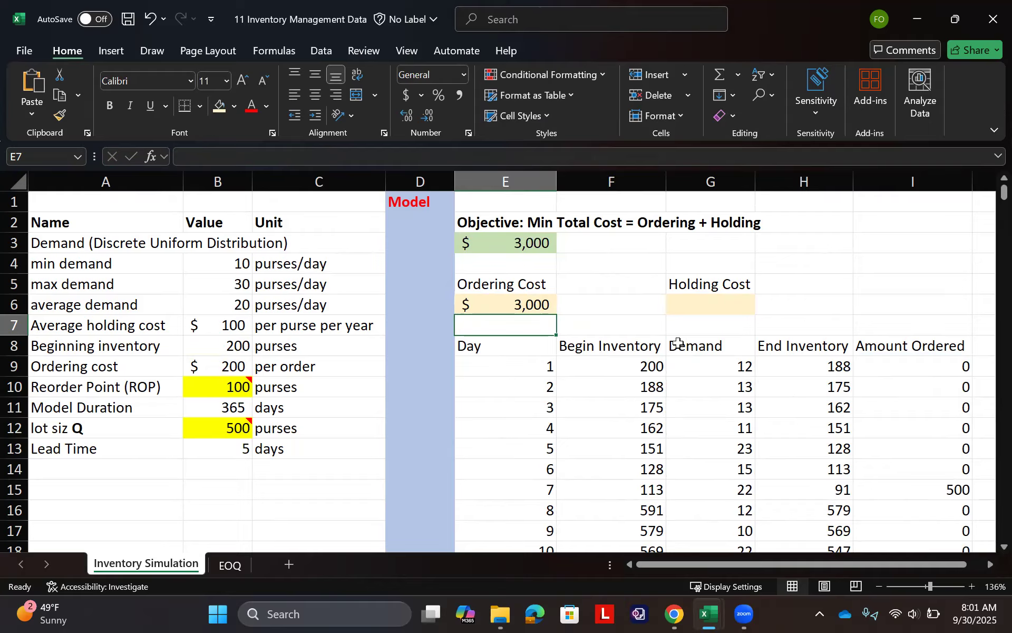
- Calculate the holding cost in G6 from the average ending inventory and the unit holding cost with =AVERAGE(H9:H373)*B7
{"action": "left_click", "coordinate": [724, 307]}
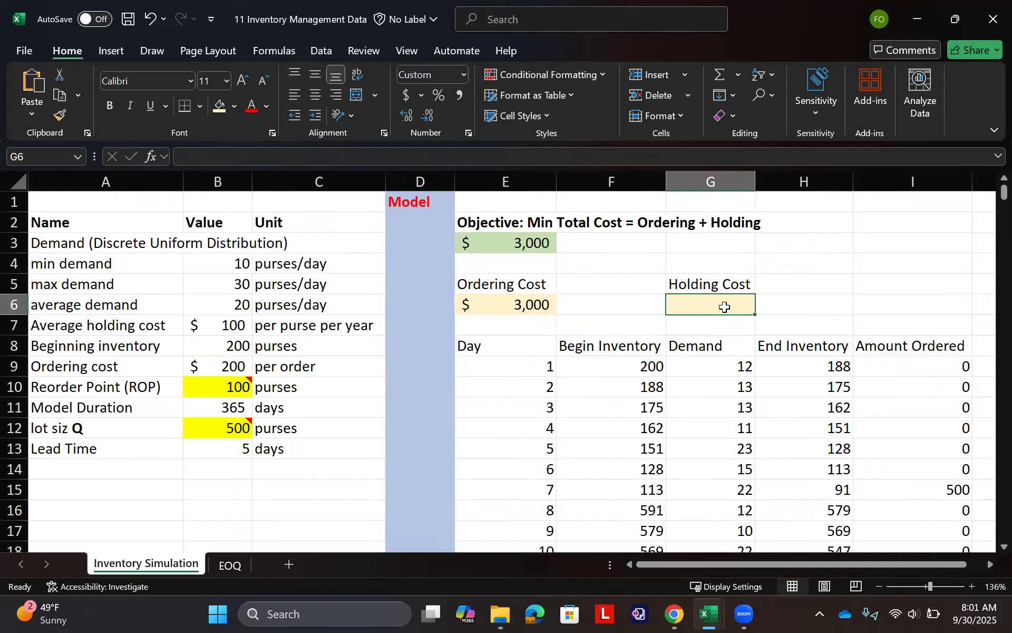
{"action": "type", "text": "=aver"}
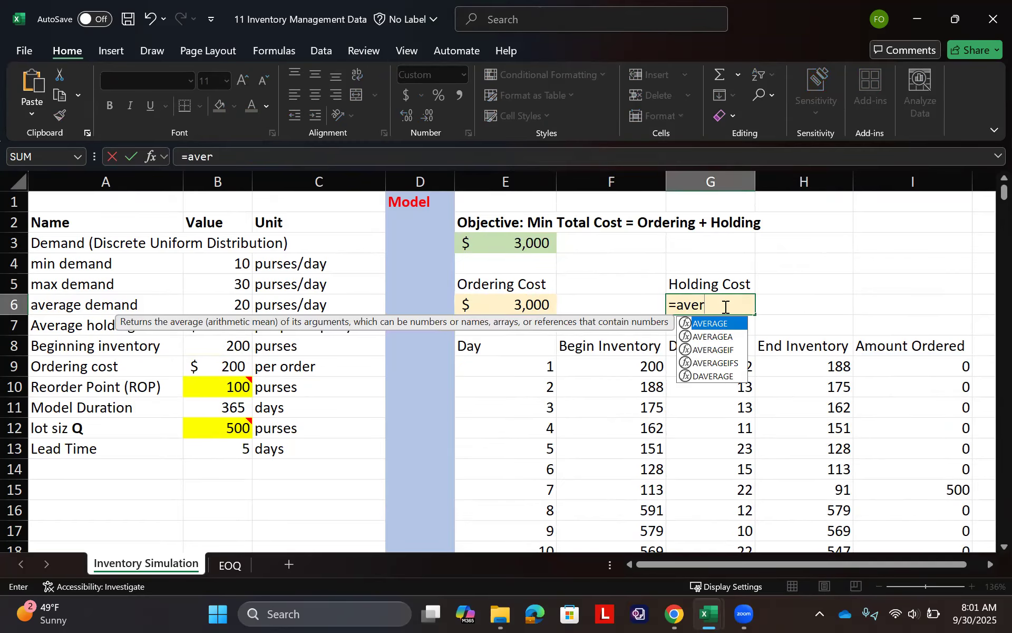
{"action": "key", "text": "Tab"}
{"action": "left_click", "coordinate": [818, 360]}
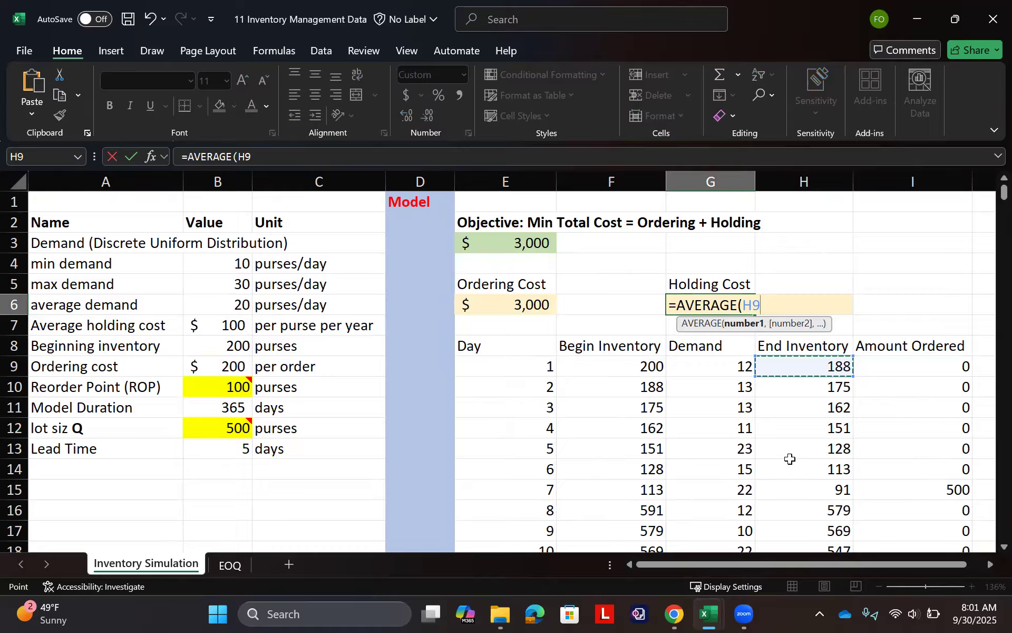
{"action": "key", "text": "ctrl+shift+Down"}
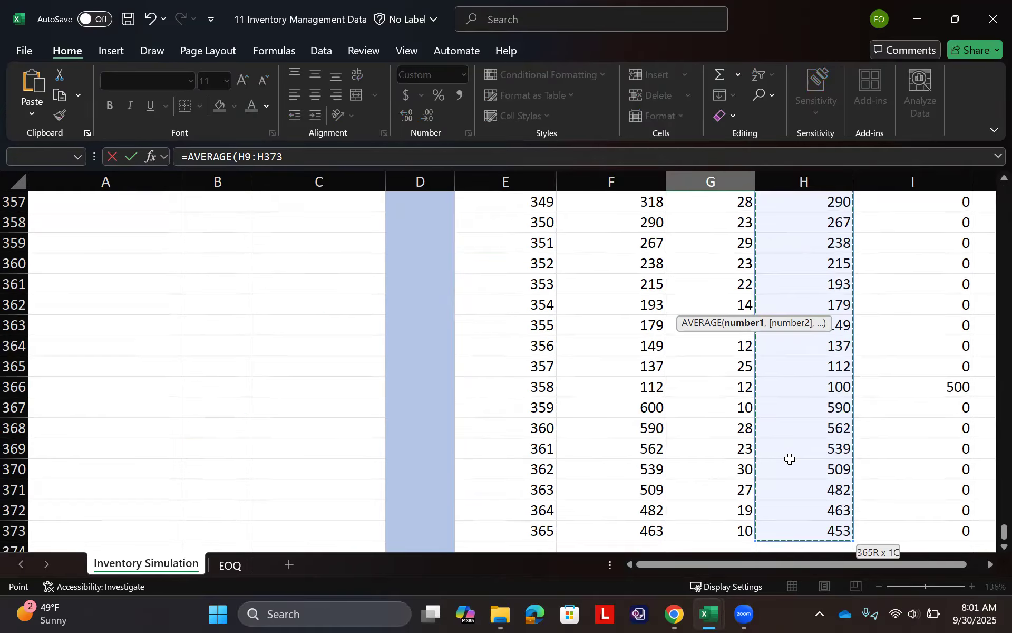
{"action": "type", "text": ")"}
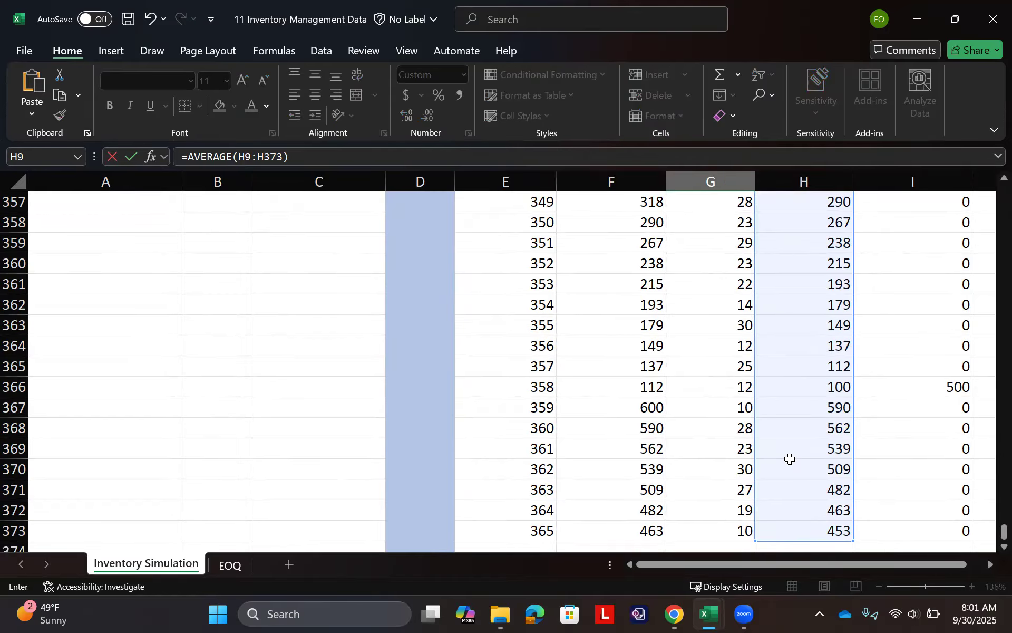
{"action": "left_click_drag", "start_coordinate": [1003, 530], "coordinate": [984, 182]}
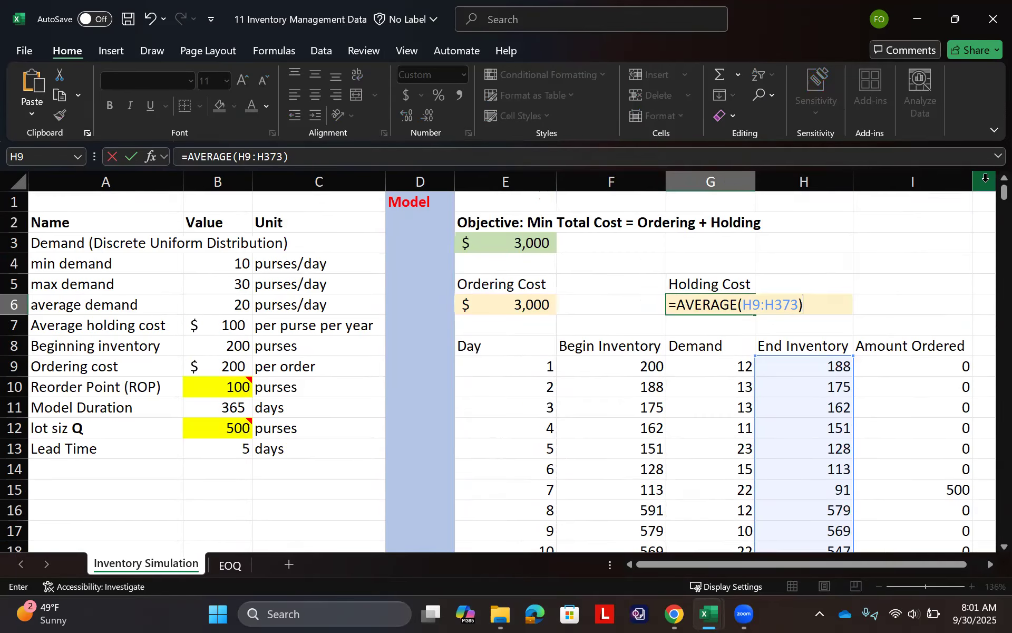
{"action": "left_click", "coordinate": [458, 156]}
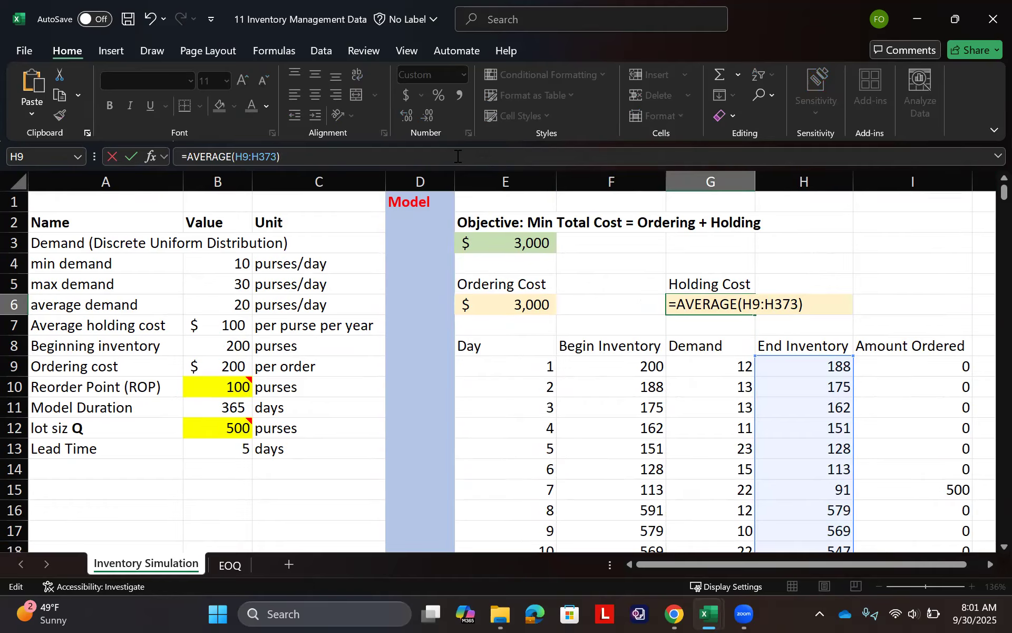
{"action": "type", "text": "*"}
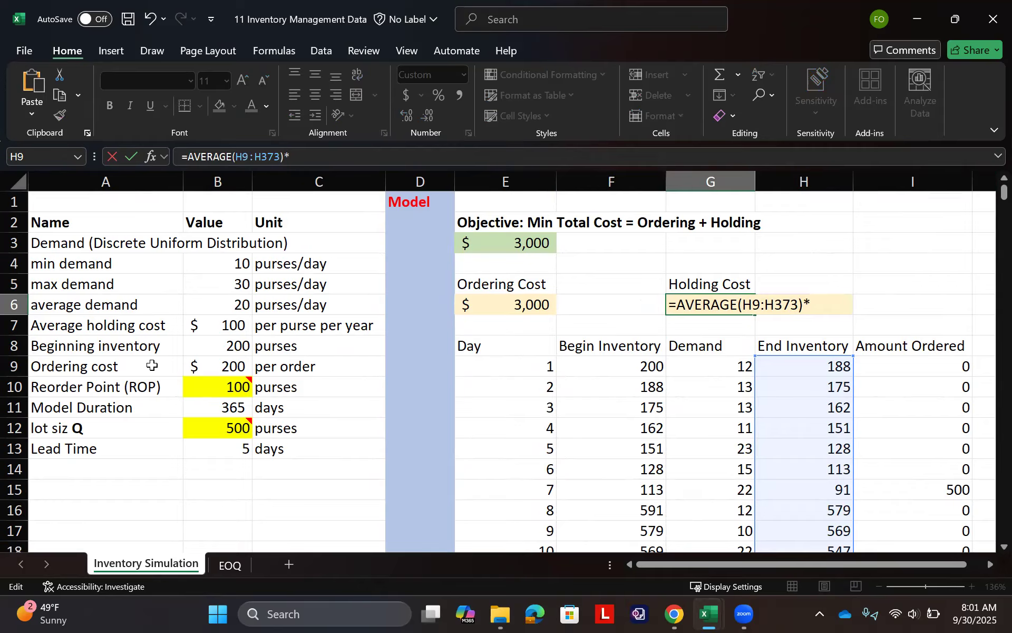
{"action": "left_click", "coordinate": [225, 323]}
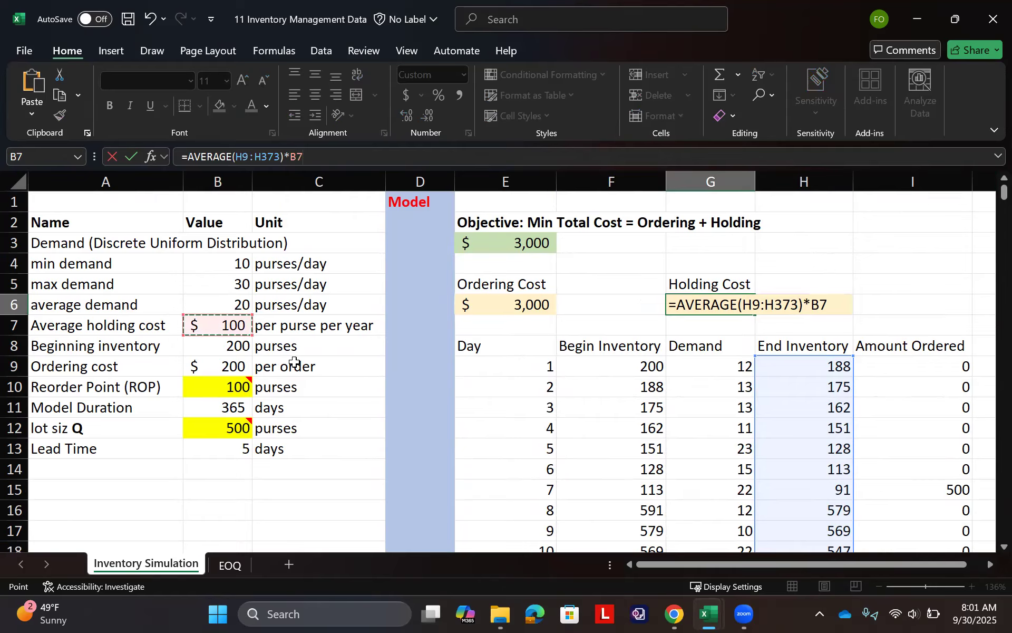
{"action": "key", "text": "Return"}
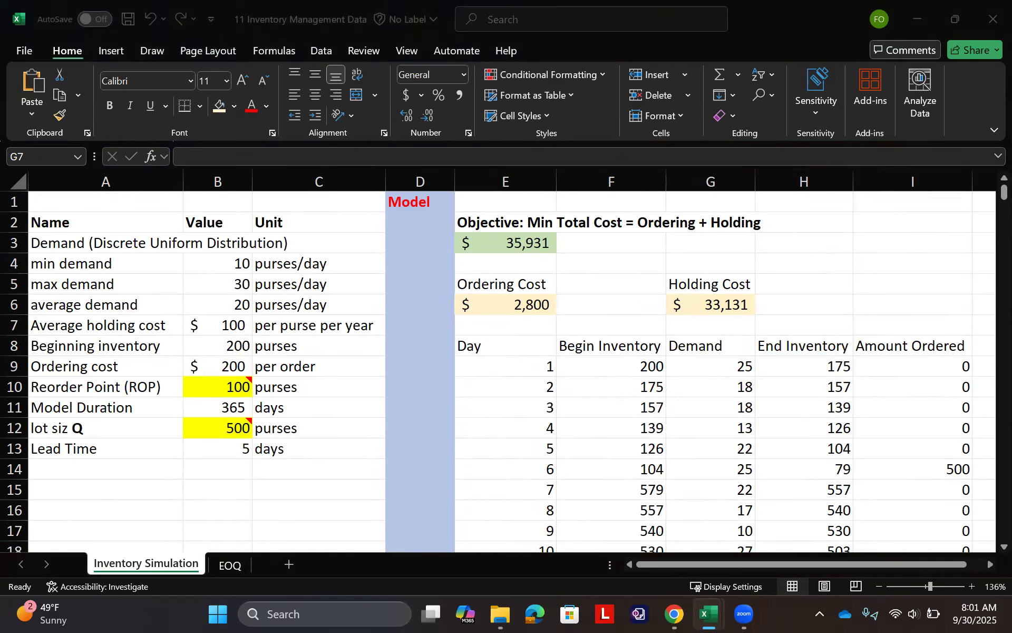
{"action": "key", "text": "F2"}
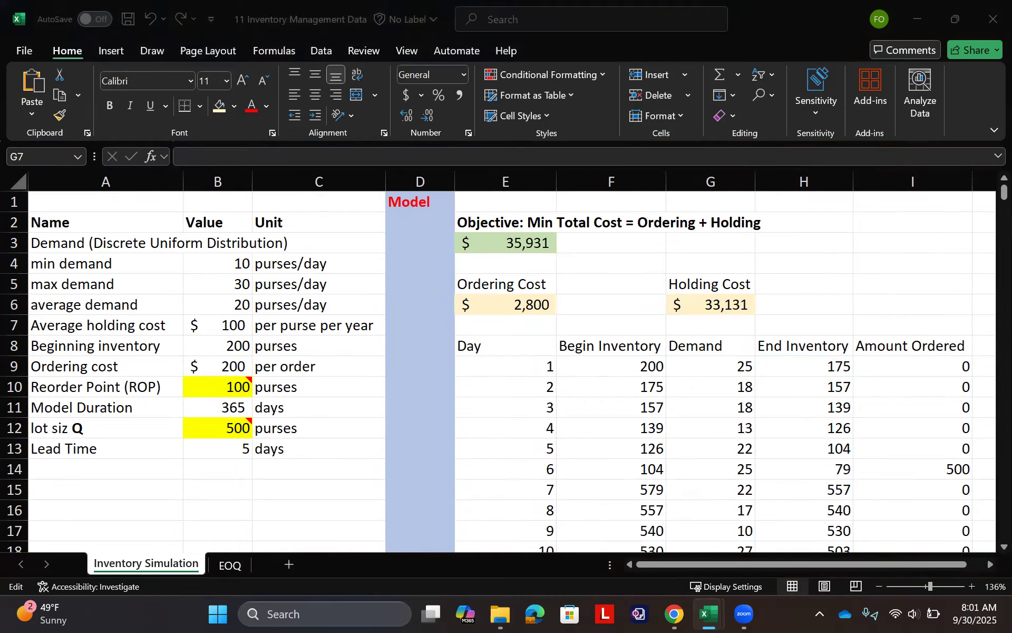
{"action": "key", "text": "Escape"}
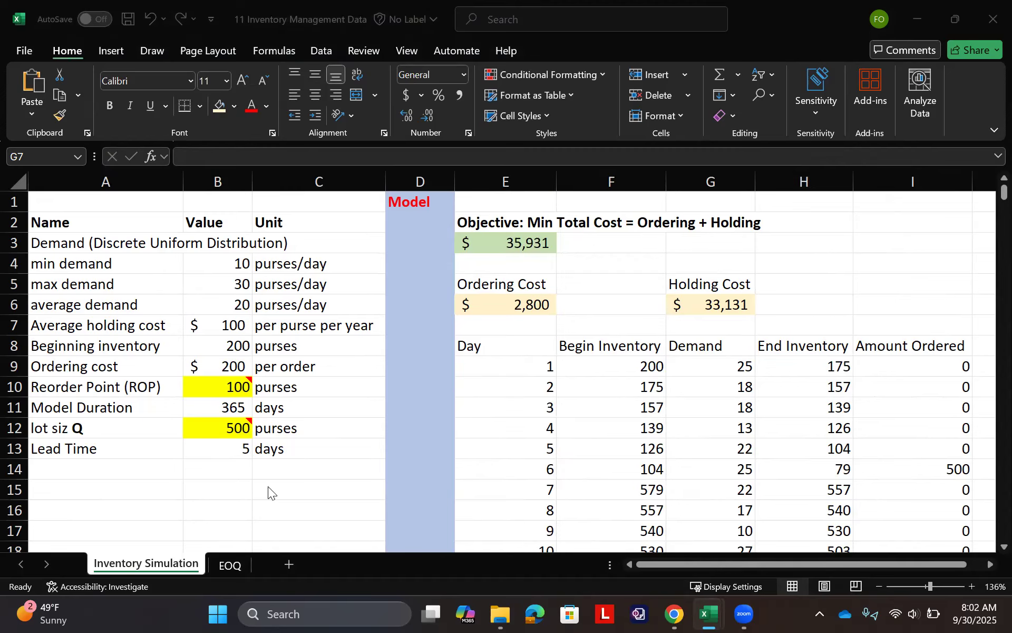
- Enter the heading Sensitivity in J1, beside the daily model table
{"action": "left_click", "coordinate": [222, 428]}
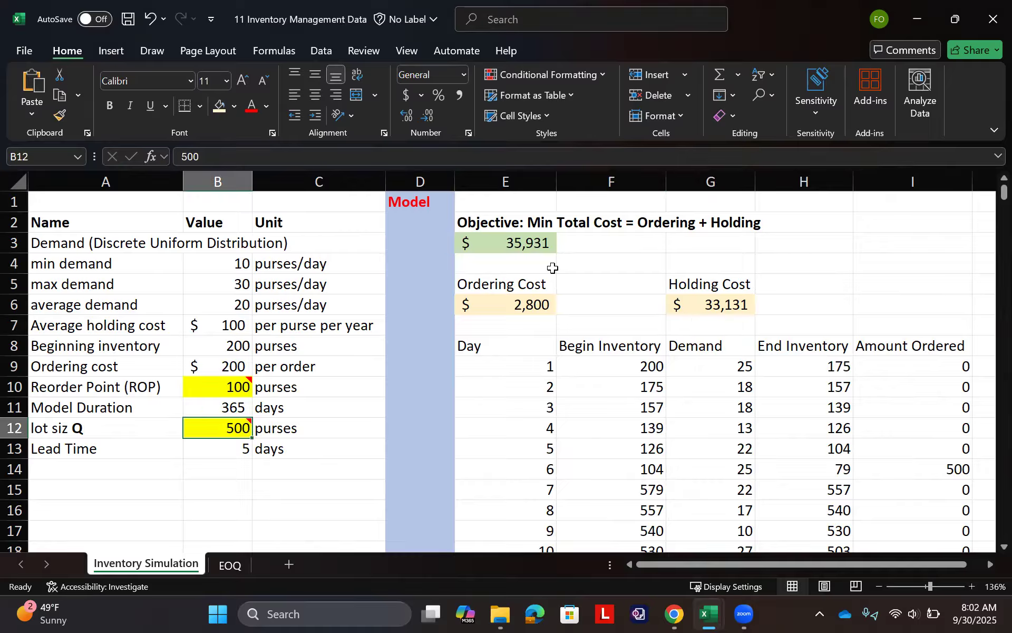
{"action": "scroll", "coordinate": [510, 369], "scroll_direction": "right", "scroll_amount": 5}
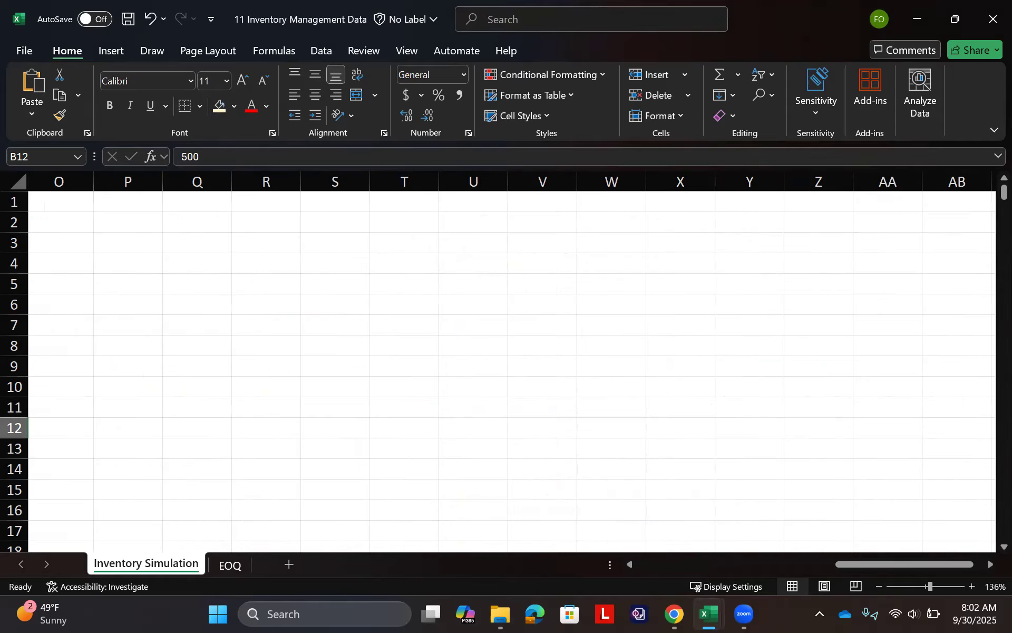
{"action": "scroll", "coordinate": [510, 369], "scroll_direction": "left", "scroll_amount": 5}
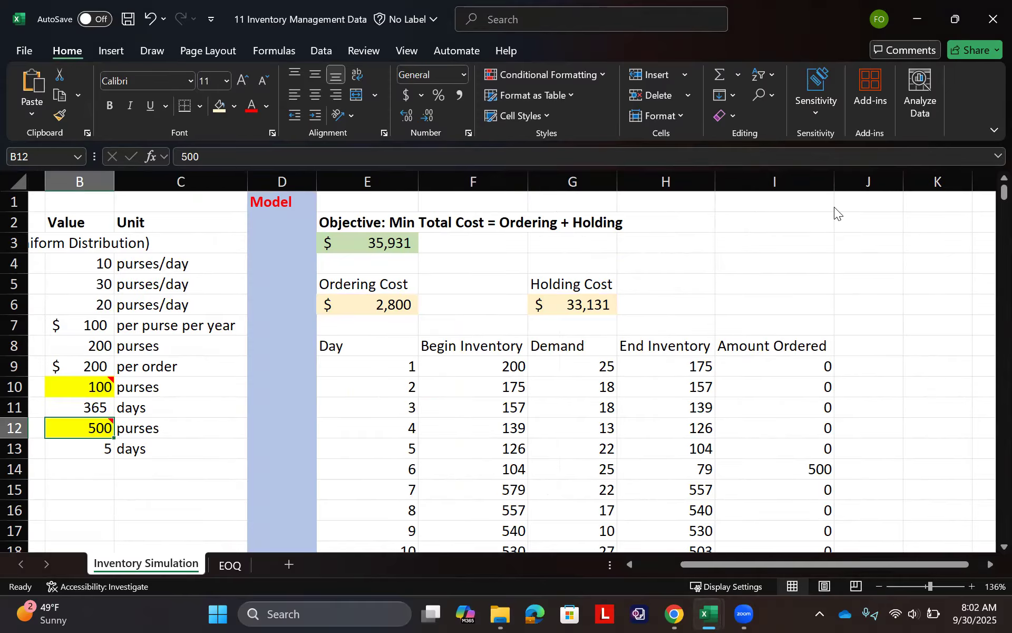
{"action": "left_click", "coordinate": [854, 206]}
{"action": "type", "text": "Sensitivity"}
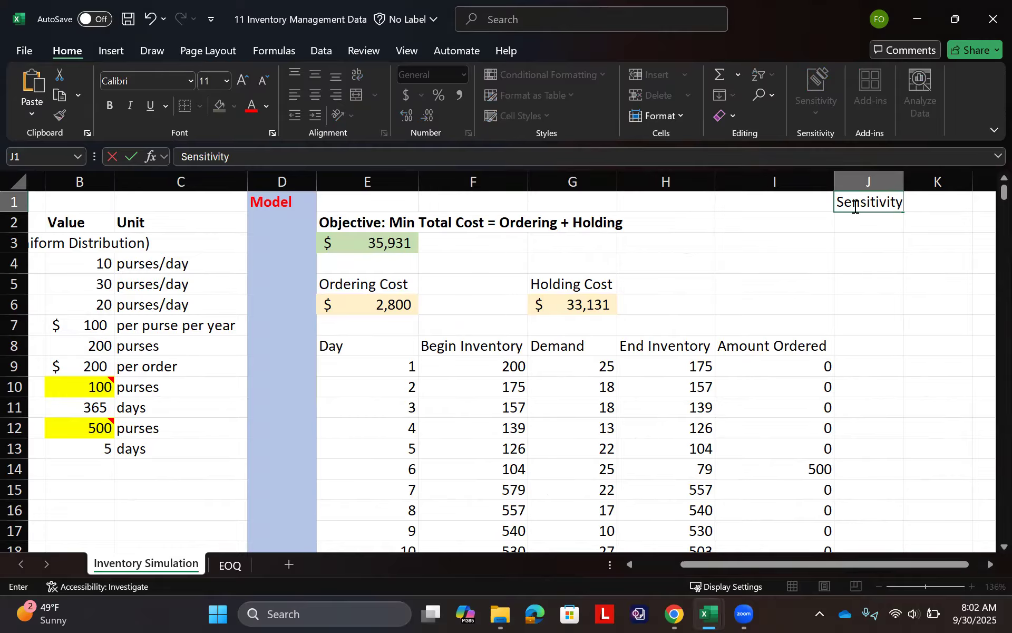
{"action": "key", "text": "Return"}
- Format column J, which holds the Sensitivity heading, with a light gray fill and red text
{"action": "left_click", "coordinate": [863, 181]}
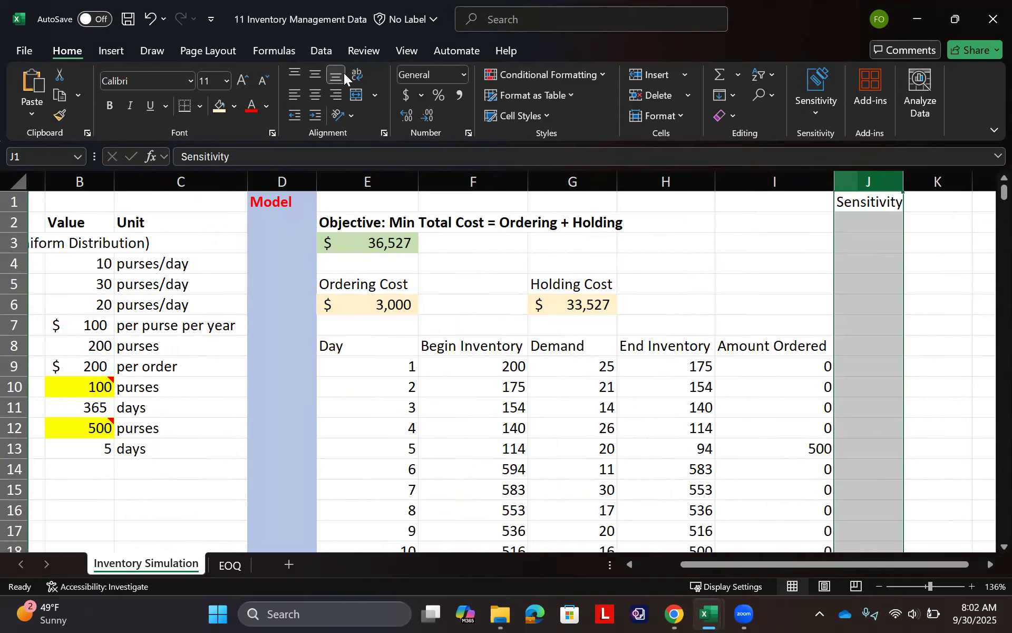
{"action": "left_click", "coordinate": [233, 106]}
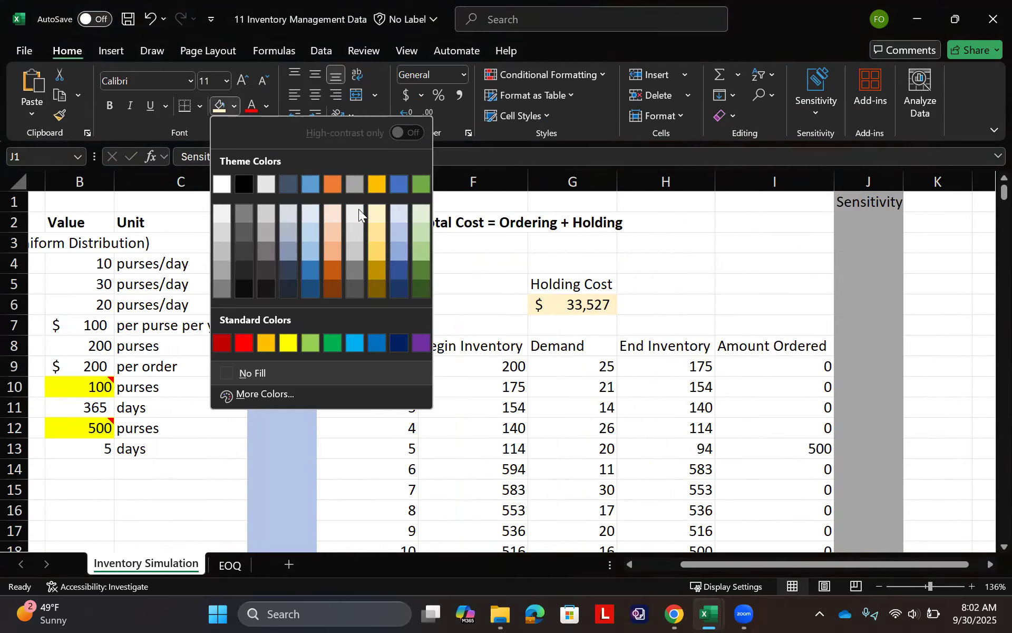
{"action": "key", "text": "Escape"}
{"action": "left_click", "coordinate": [253, 107]}
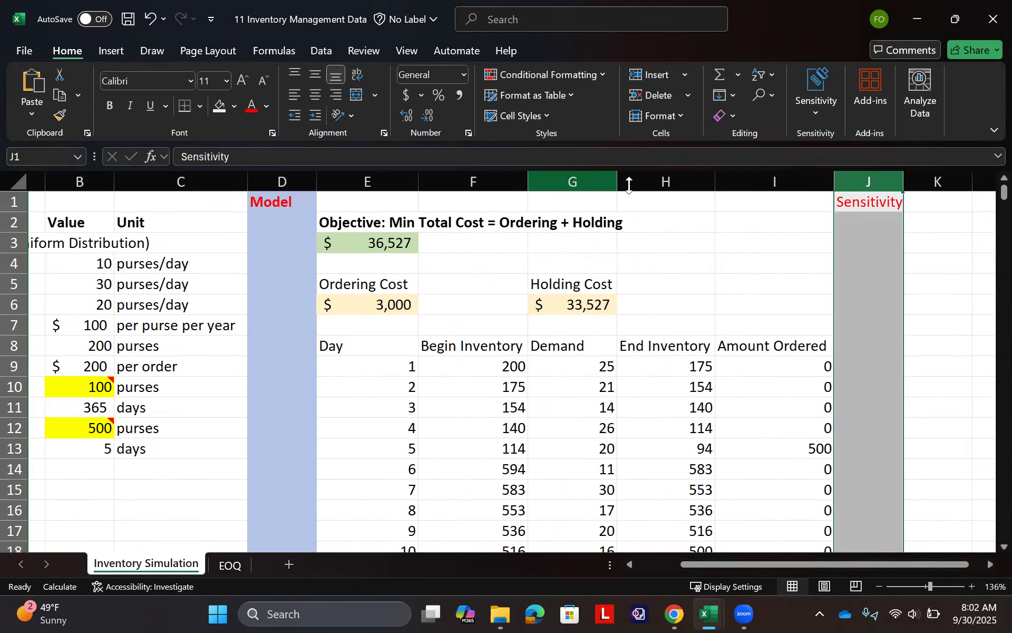
- Enter the heading Lot Size in K2 and fill K4:K15 with lot sizes from 50 to 600 in steps of 50
{"action": "left_click", "coordinate": [923, 219]}
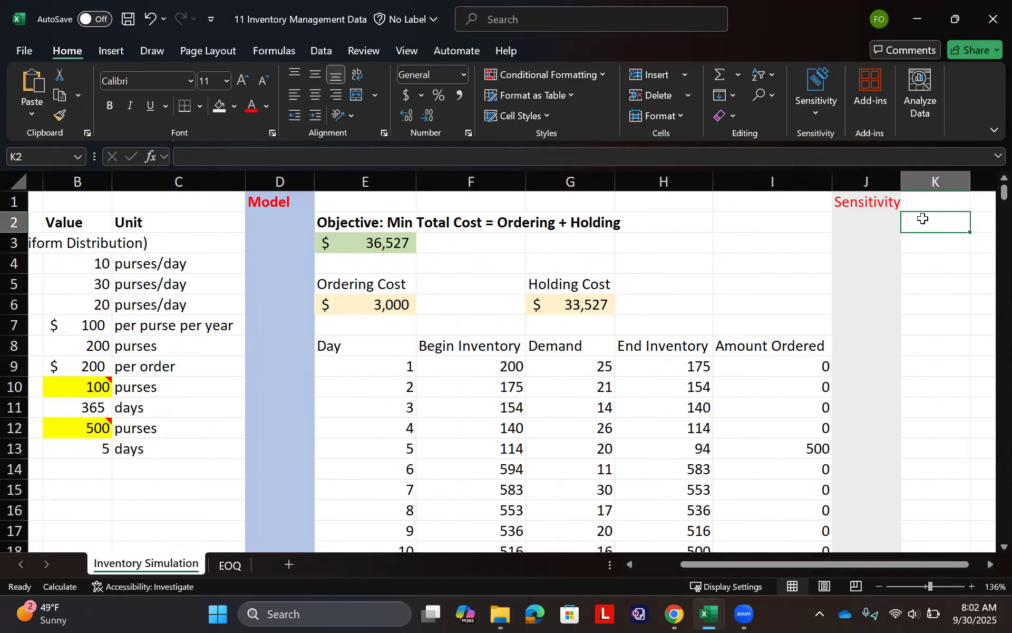
{"action": "type", "text": "Lot"}
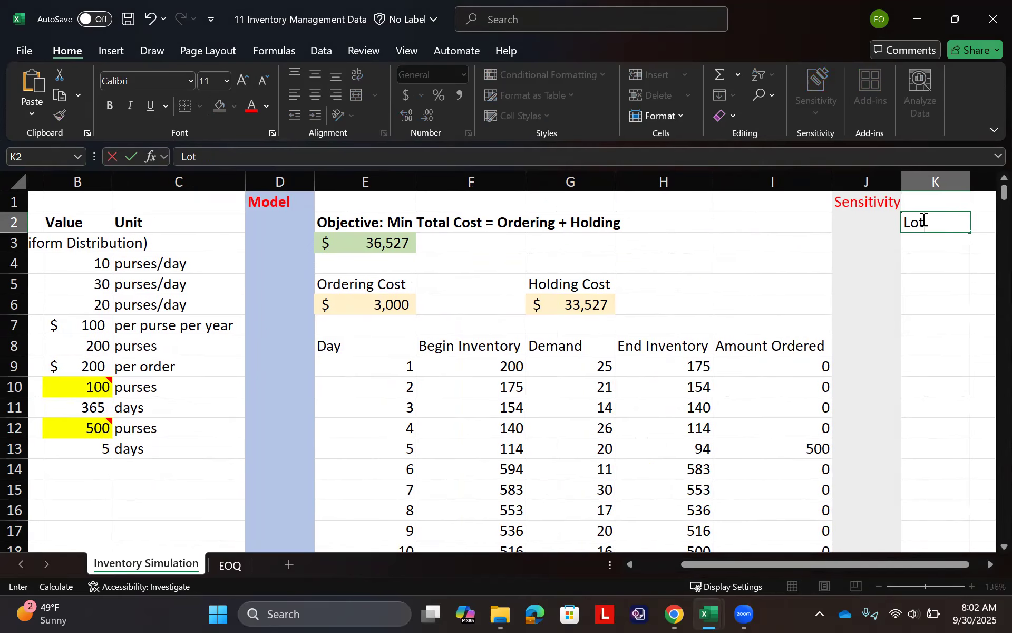
{"action": "type", "text": " Size"}
{"action": "key", "text": "Return"}
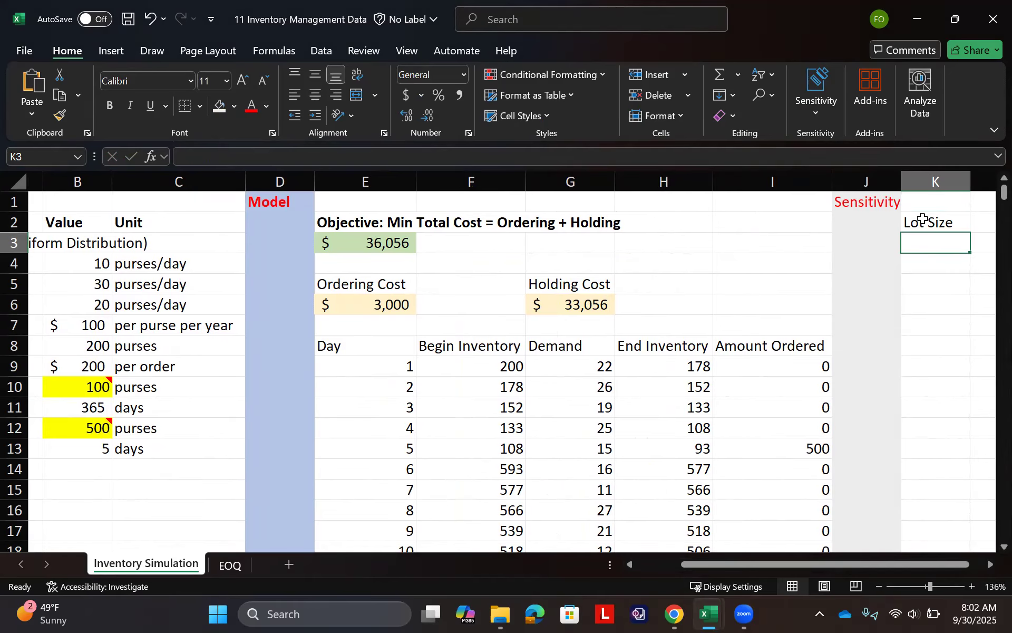
{"action": "key", "text": "Return"}
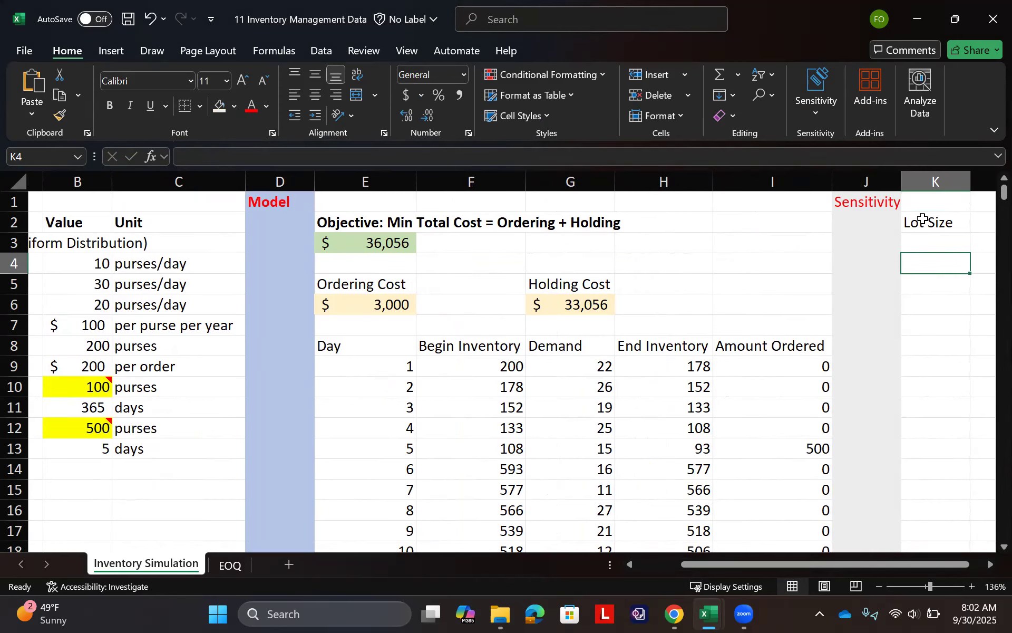
{"action": "type", "text": "50"}
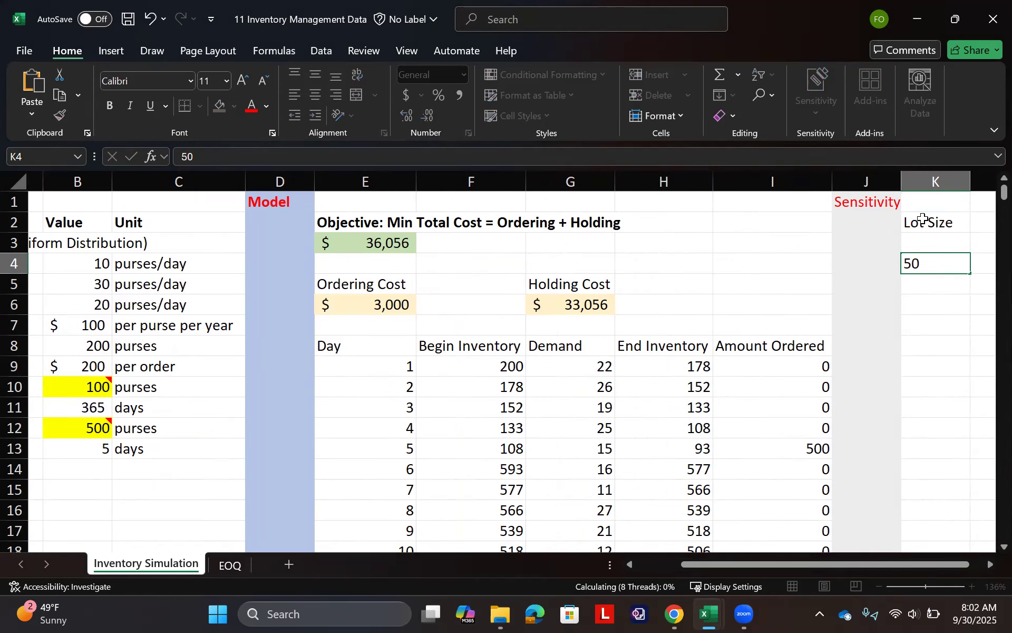
{"action": "key", "text": "Return"}
{"action": "type", "text": "100"}
{"action": "key", "text": "Return"}
{"action": "left_click_drag", "start_coordinate": [952, 258], "coordinate": [958, 497]}
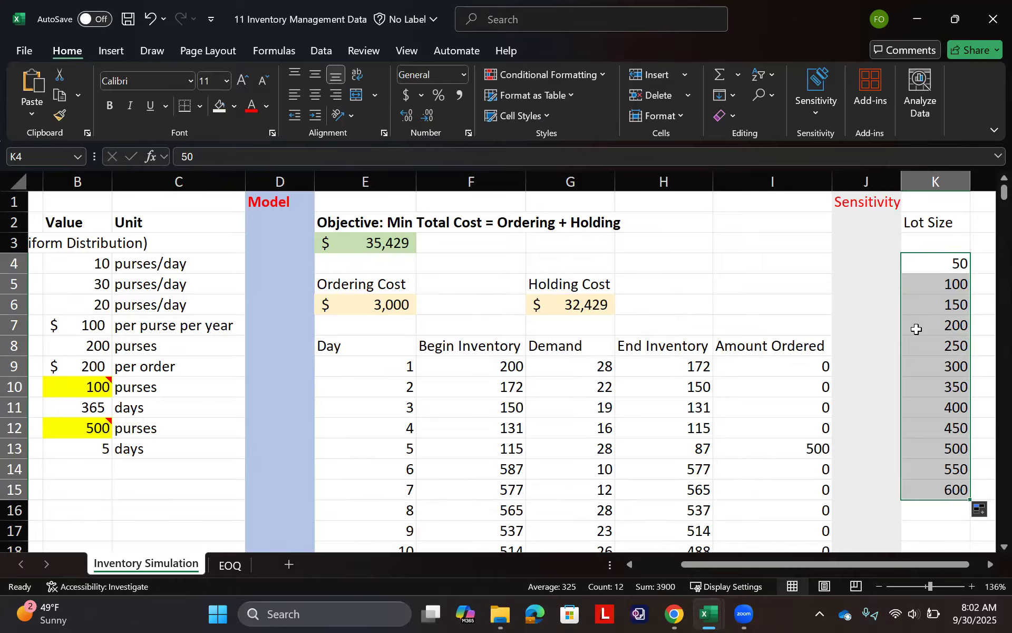
- Link L2 to the ordering cost label with =E5, fill it down to L3, and widen column L to fit
{"action": "scroll", "coordinate": [915, 327], "scroll_direction": "right", "scroll_amount": 2}
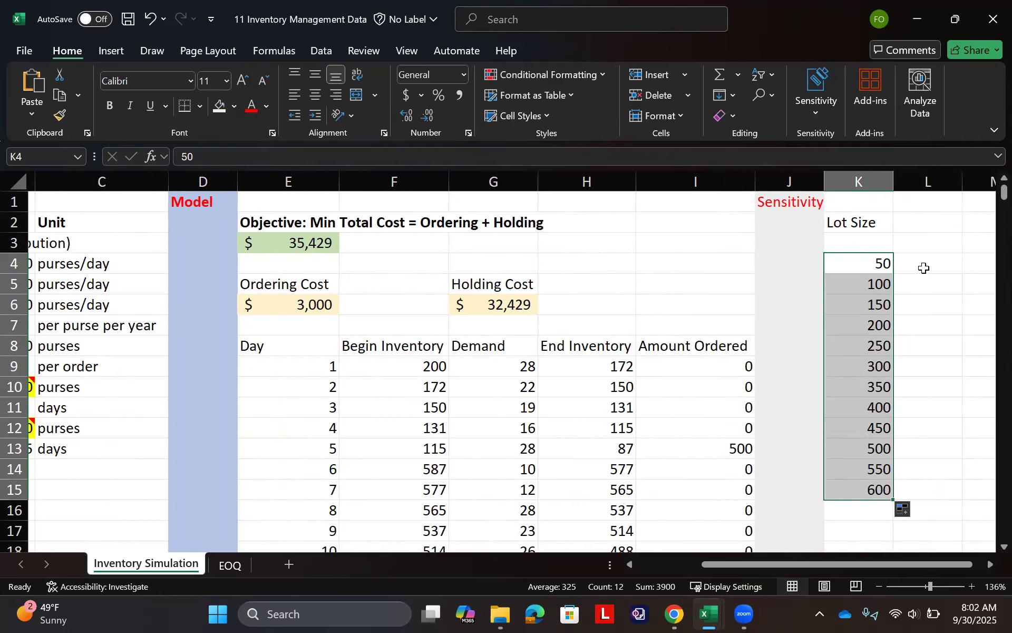
{"action": "left_click", "coordinate": [922, 223]}
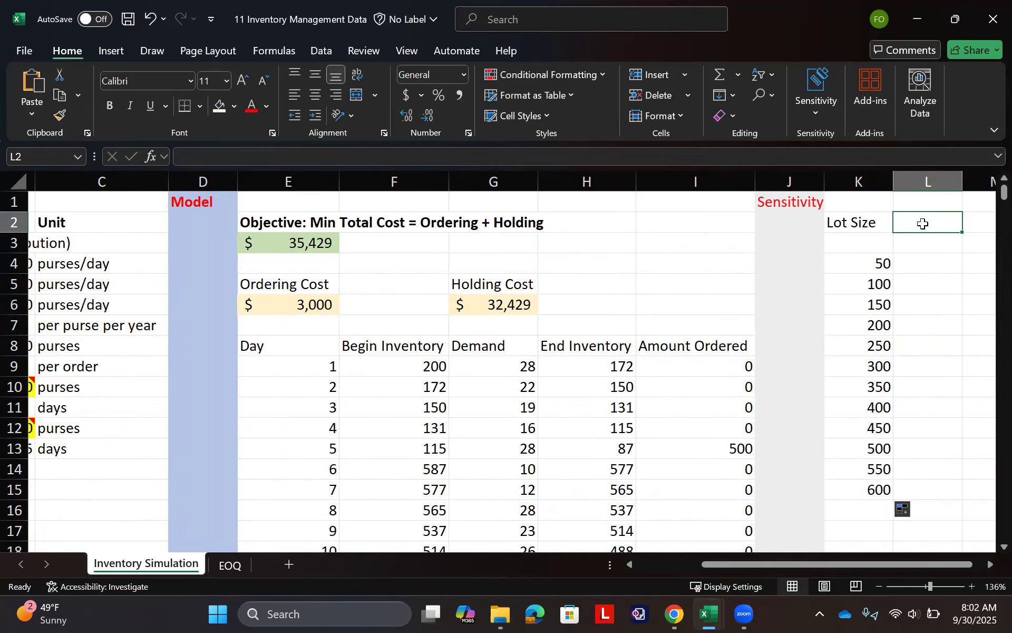
{"action": "type", "text": "="}
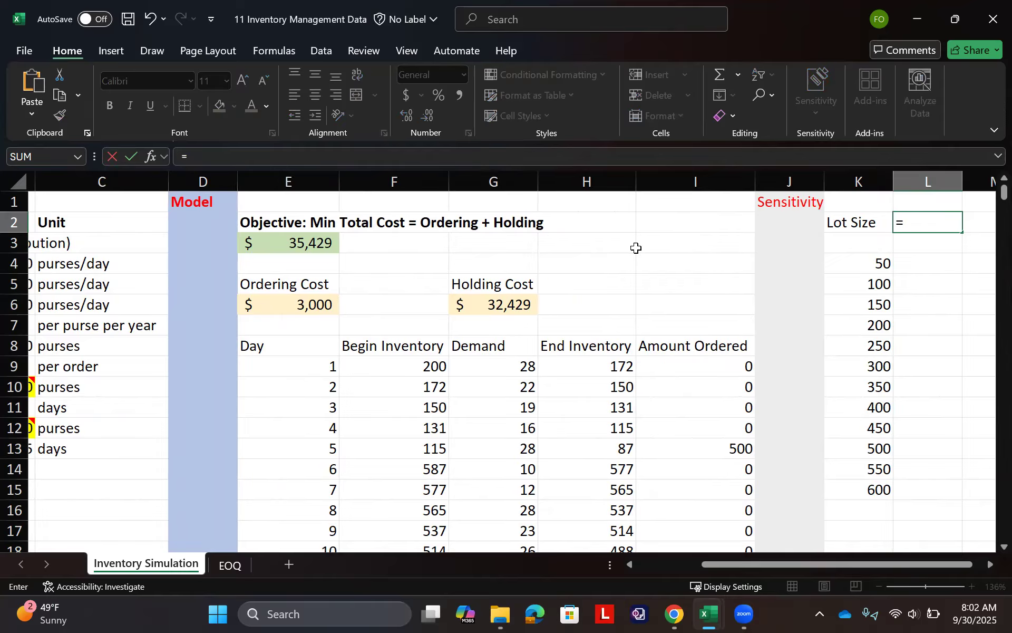
{"action": "left_click", "coordinate": [301, 284]}
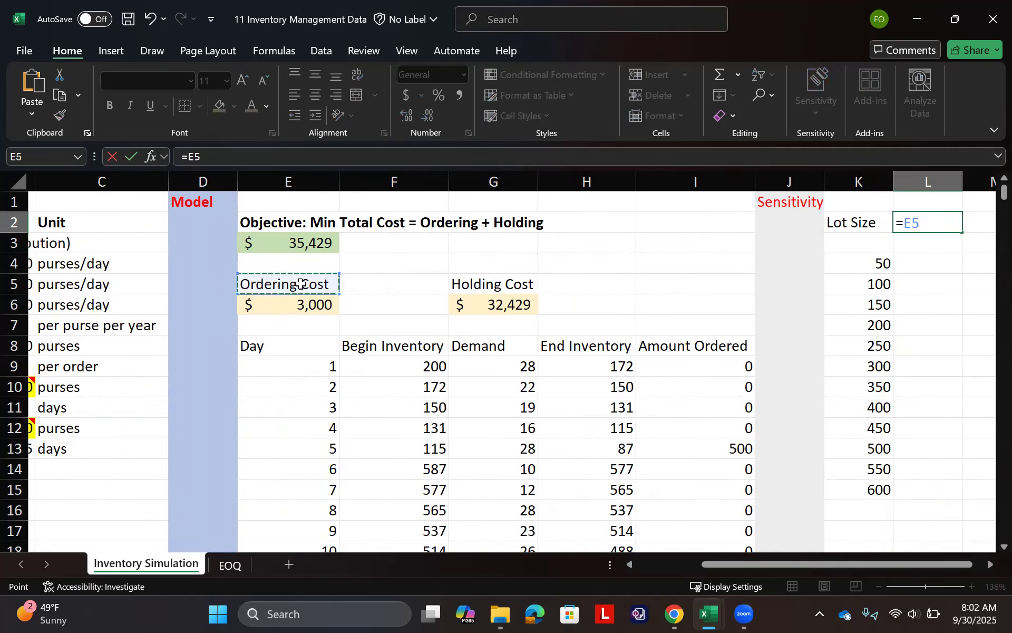
{"action": "key", "text": "Return"}
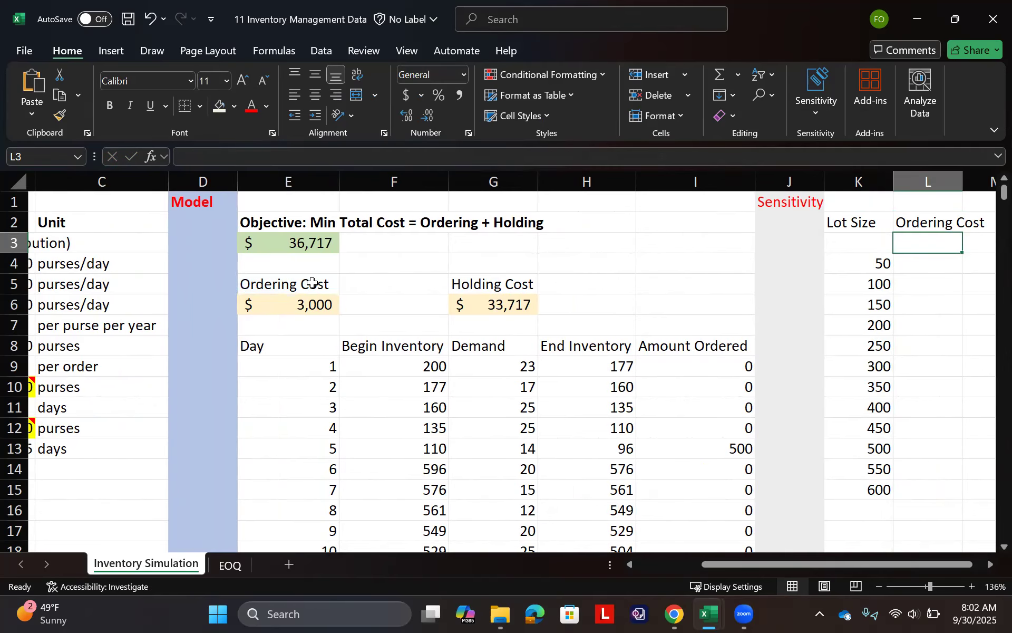
{"action": "left_click", "coordinate": [955, 232]}
{"action": "key", "text": "Escape"}
{"action": "left_click", "coordinate": [951, 223]}
{"action": "left_click_drag", "start_coordinate": [962, 233], "coordinate": [962, 247]}
{"action": "scroll", "coordinate": [941, 270], "scroll_direction": "right", "scroll_amount": 2}
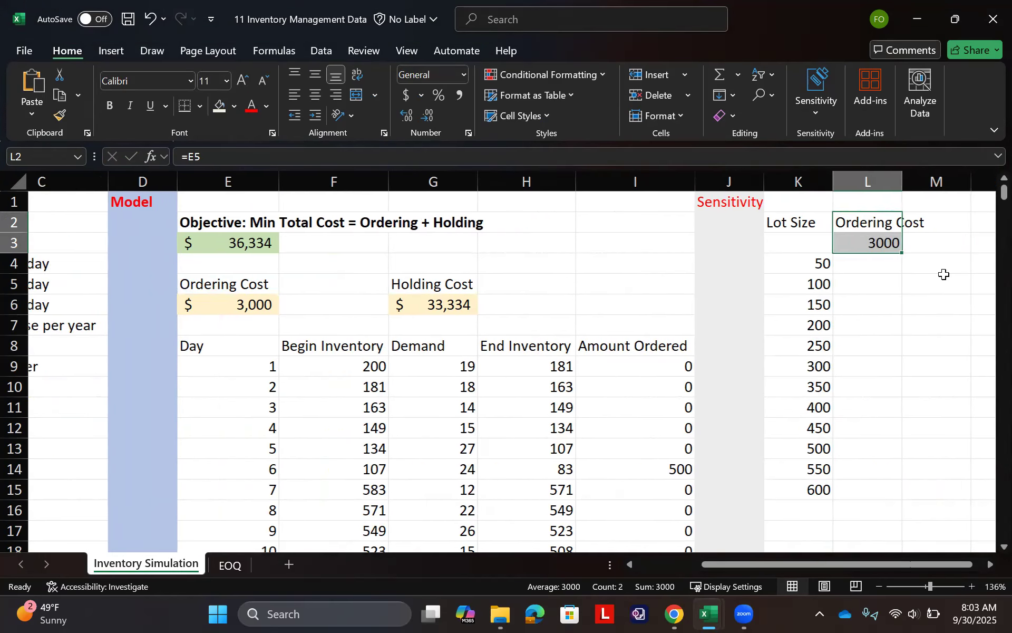
{"action": "left_click_drag", "start_coordinate": [836, 182], "coordinate": [866, 182]}
- Link M2 to the holding cost label with =G5 and fill the formula down to M3
{"action": "left_click", "coordinate": [888, 222]}
{"action": "type", "text": "="}
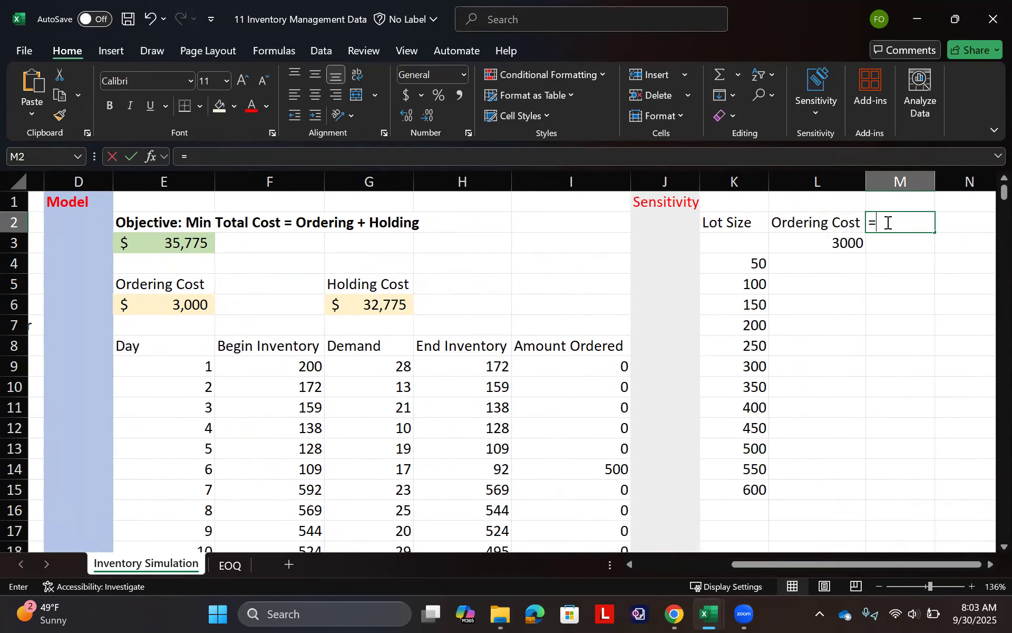
{"action": "left_click", "coordinate": [391, 285]}
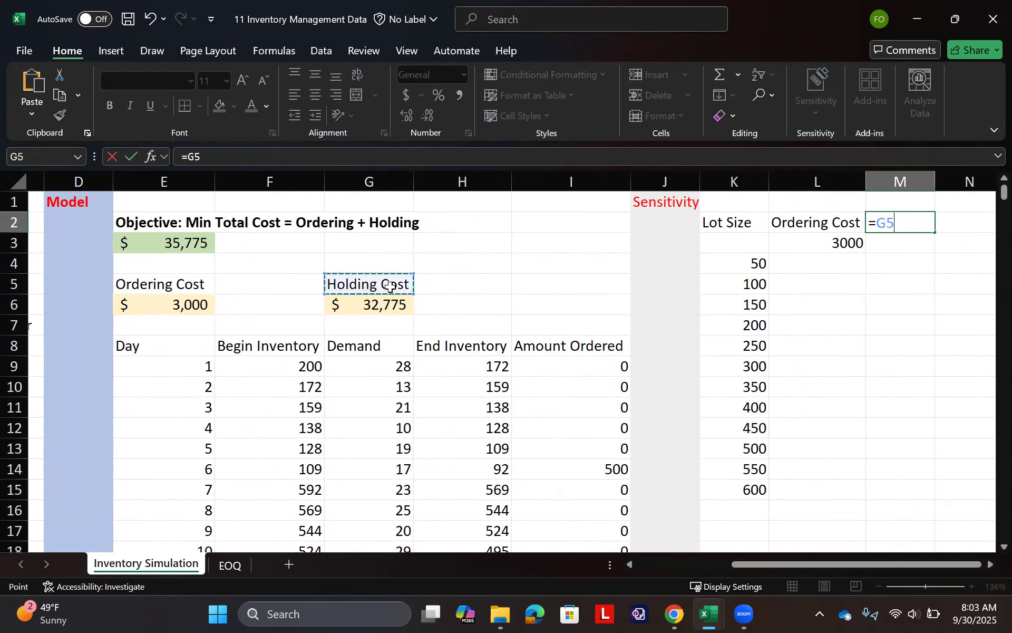
{"action": "key", "text": "Return"}
{"action": "left_click", "coordinate": [932, 224]}
{"action": "left_click_drag", "start_coordinate": [935, 232], "coordinate": [935, 249]}
- Enter the heading Total Cost in N2 and link N3 to the model's total cost with =E3
{"action": "left_click", "coordinate": [961, 220]}
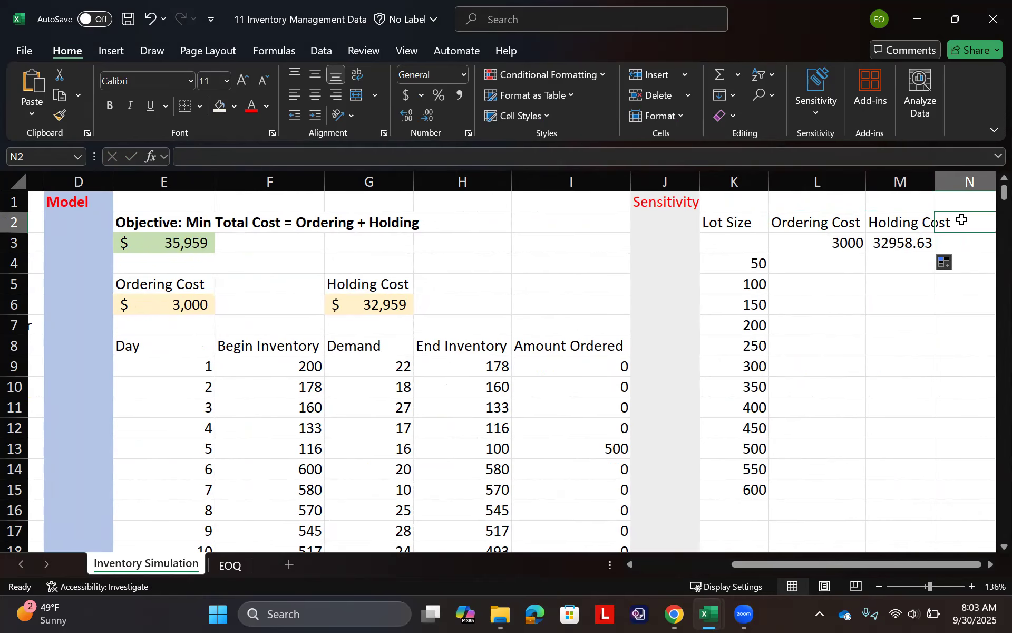
{"action": "type", "text": "="}
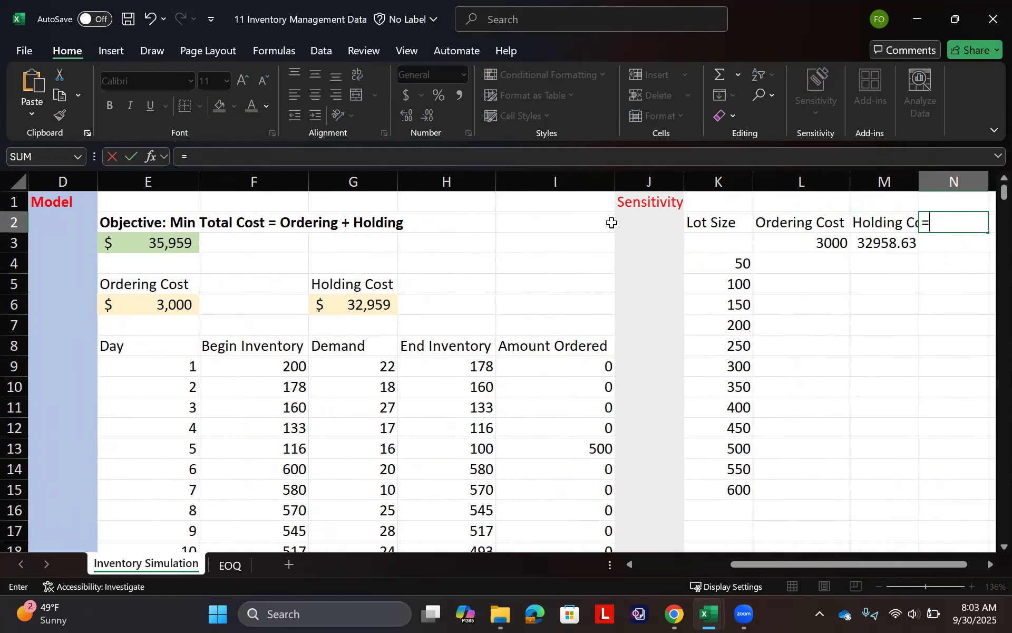
{"action": "key", "text": "BackSpace"}
{"action": "type", "text": "Total Cost"}
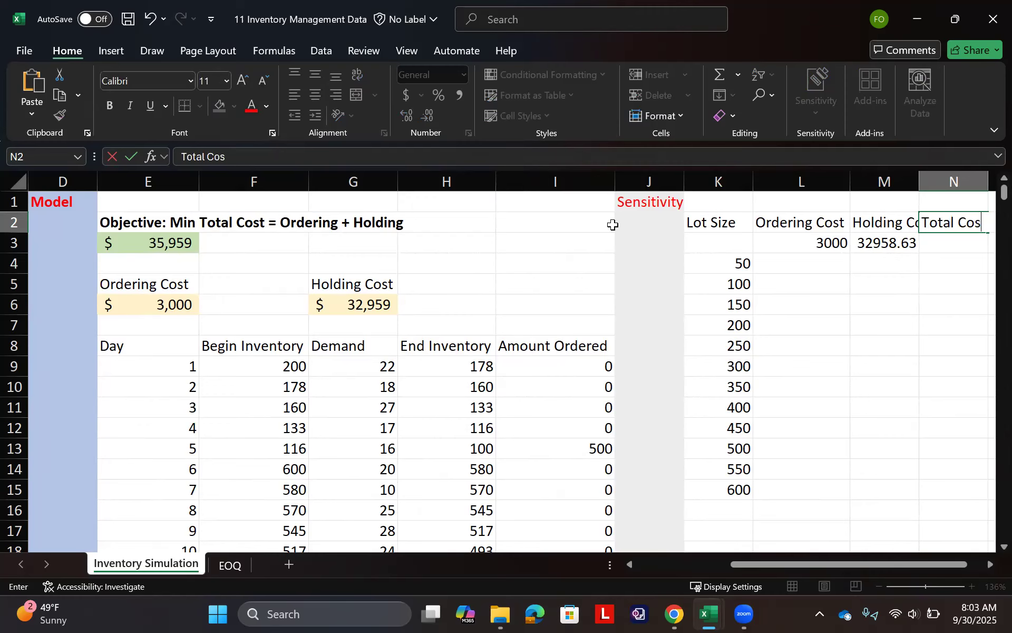
{"action": "key", "text": "Return"}
{"action": "type", "text": "="}
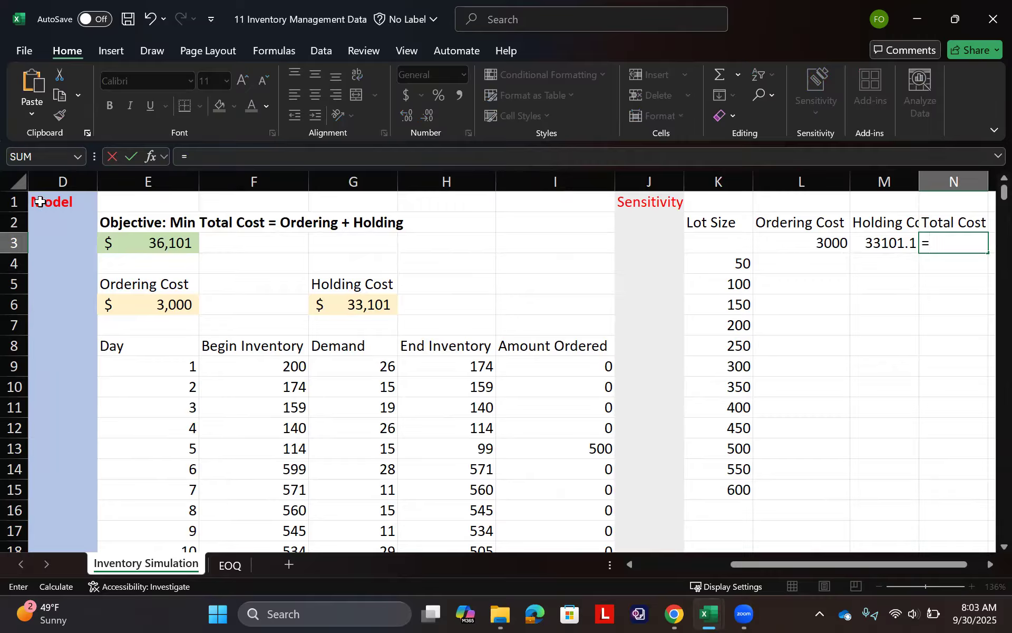
{"action": "left_click", "coordinate": [172, 248]}
{"action": "key", "text": "Return"}
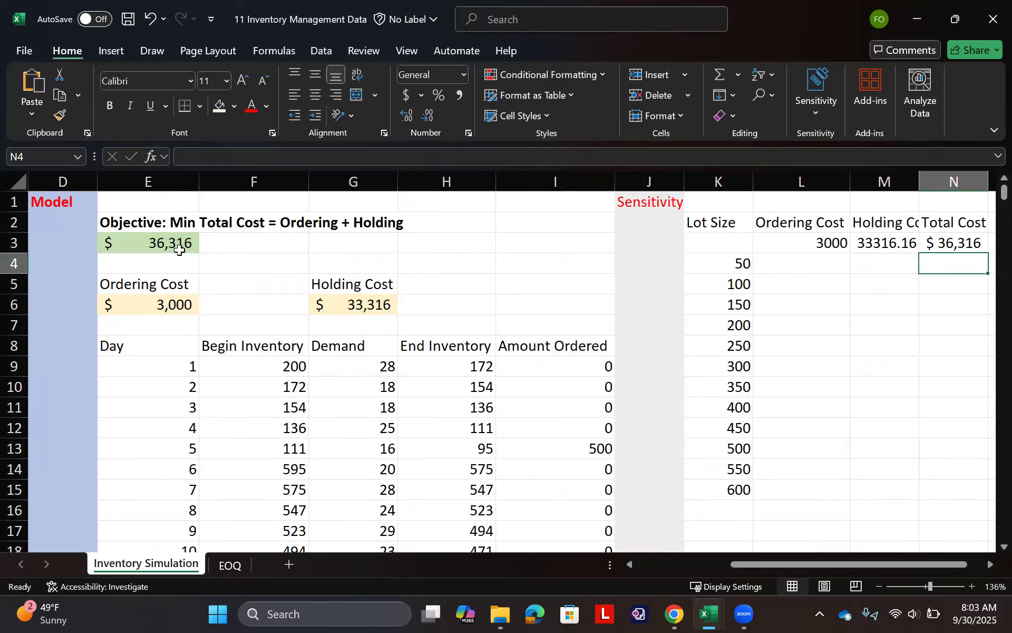
- Format the linked costs in L3:N3 as dollar accounting values without decimals
{"action": "left_click_drag", "start_coordinate": [822, 245], "coordinate": [933, 239]}
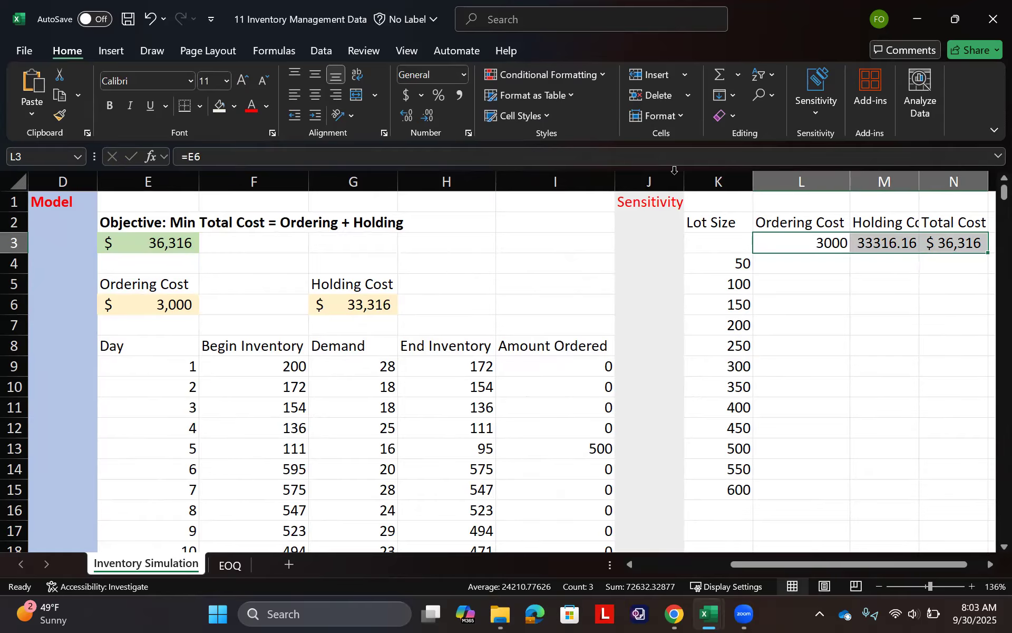
{"action": "left_click", "coordinate": [406, 95]}
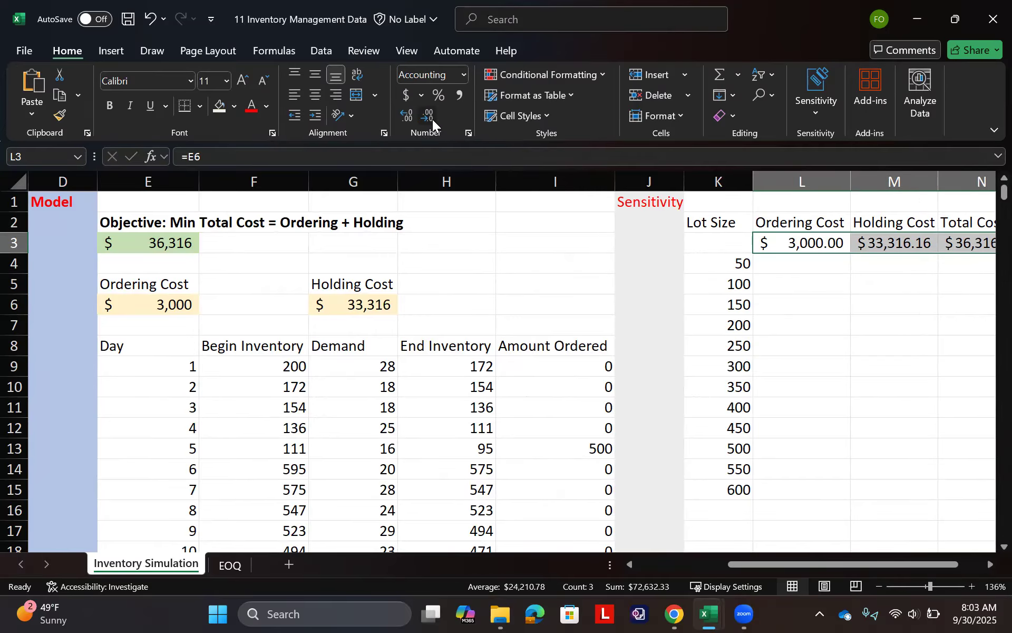
{"action": "left_click", "coordinate": [433, 119]}
{"action": "left_click", "coordinate": [433, 119]}
- Create a one-variable data table over K3:N15 using lot size cell B12 as the column input cell
{"action": "scroll", "coordinate": [854, 363], "scroll_direction": "right", "scroll_amount": 3}
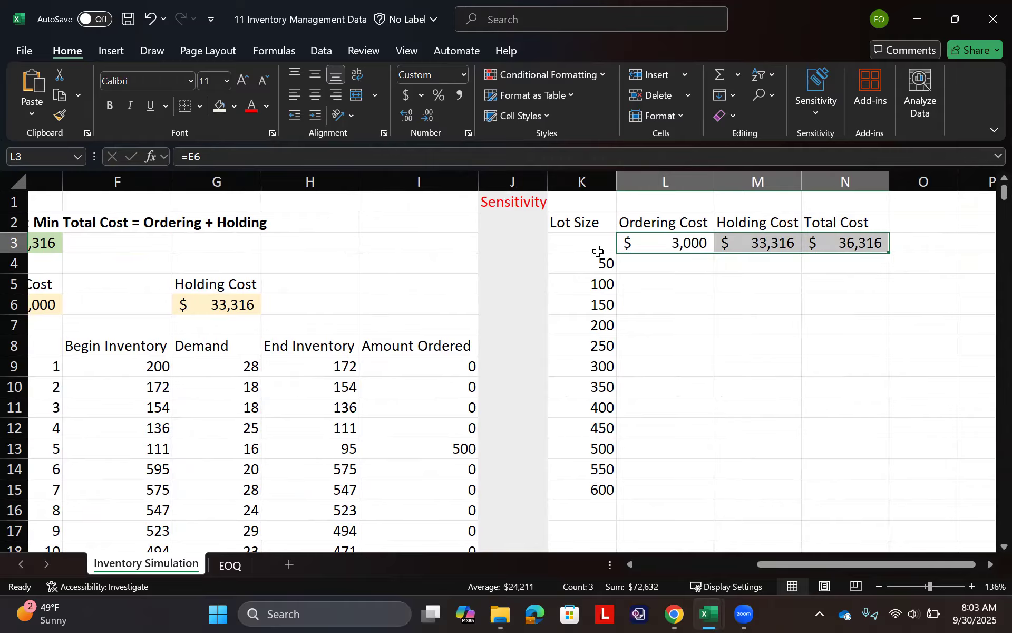
{"action": "left_click_drag", "start_coordinate": [589, 244], "coordinate": [865, 483]}
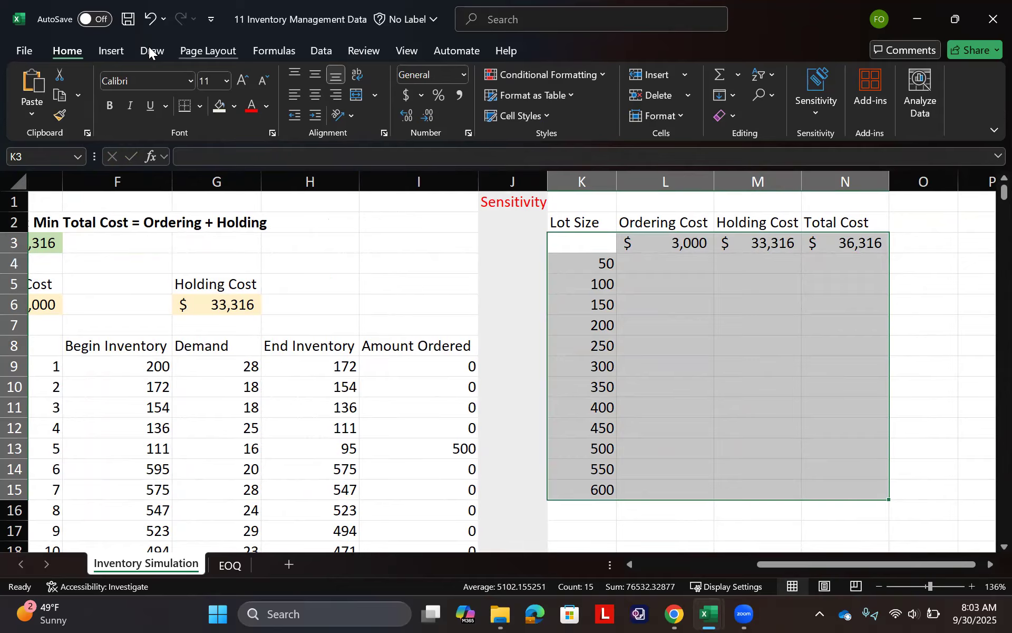
{"action": "left_click", "coordinate": [319, 51]}
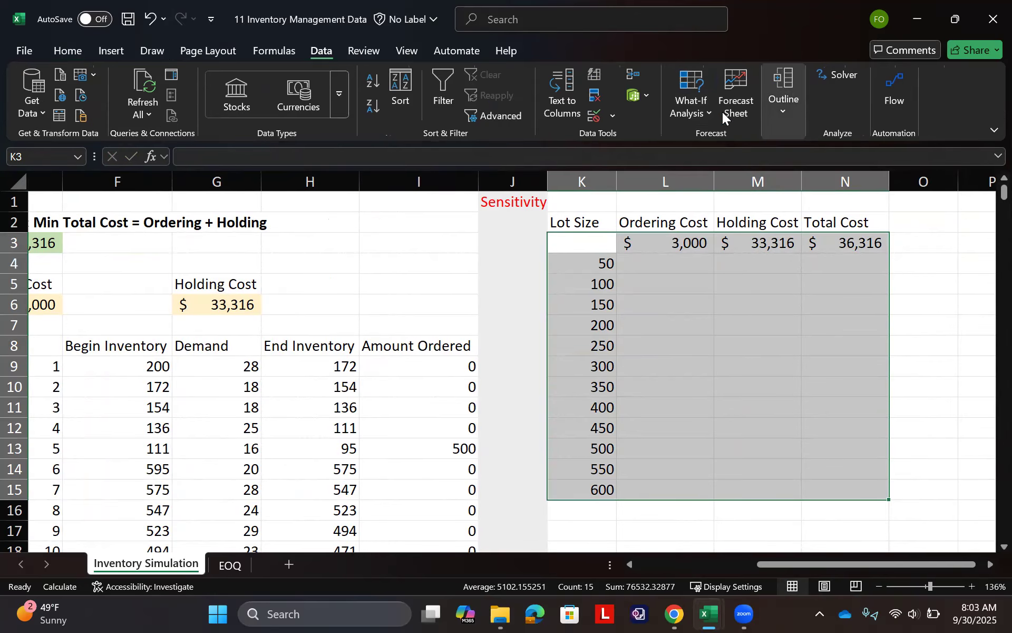
{"action": "left_click", "coordinate": [702, 113]}
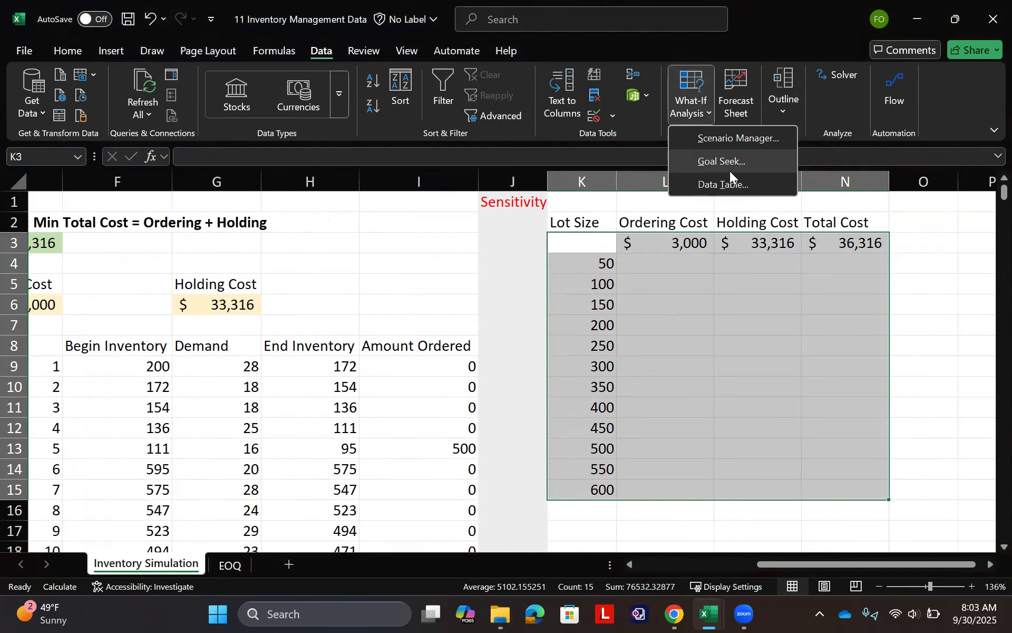
{"action": "left_click", "coordinate": [731, 184]}
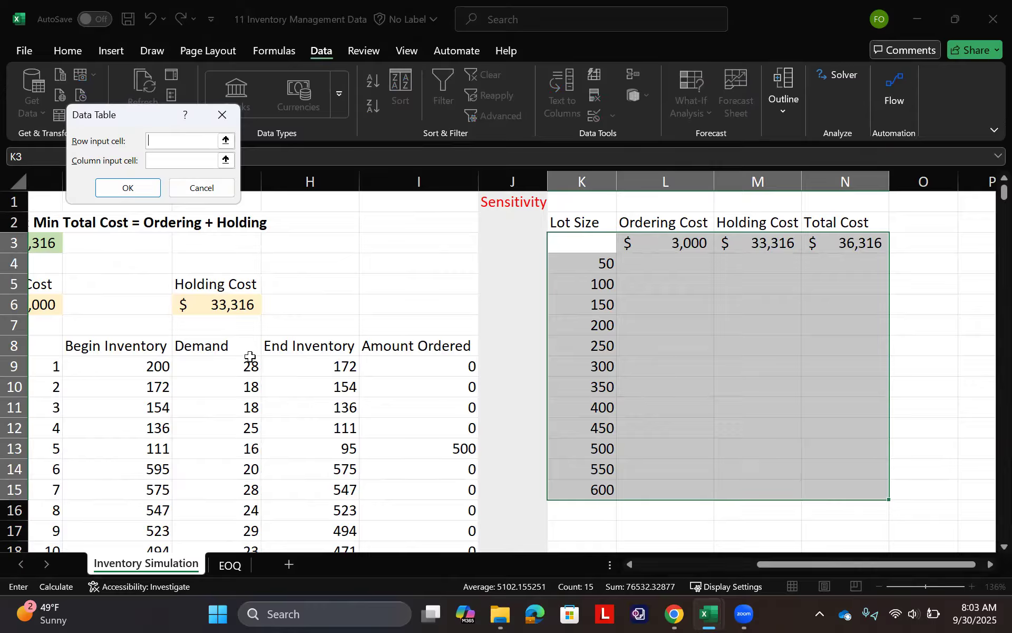
{"action": "left_click", "coordinate": [175, 159]}
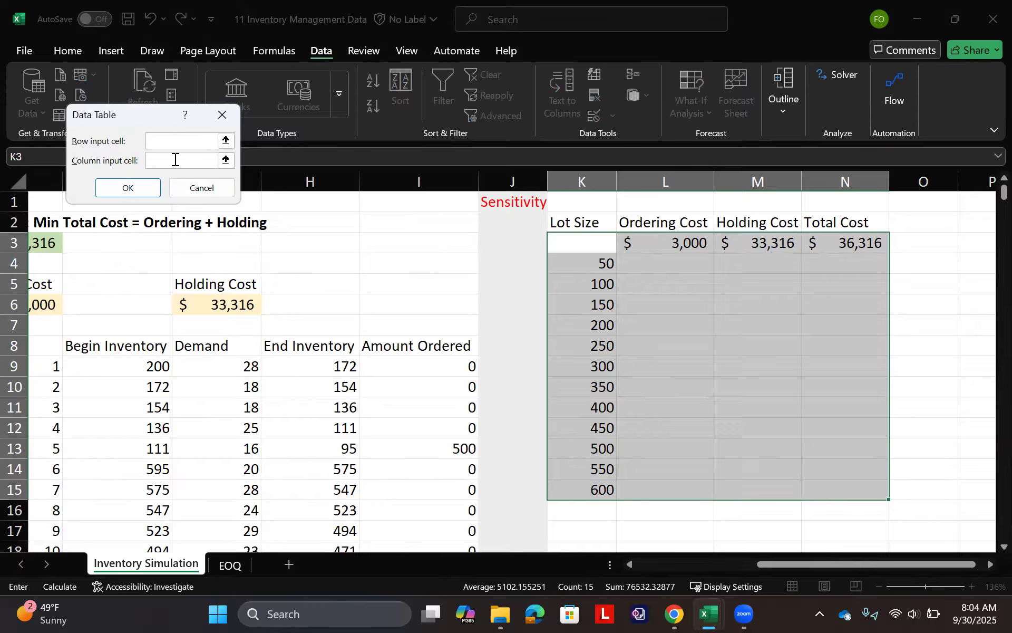
{"action": "left_click", "coordinate": [225, 159]}
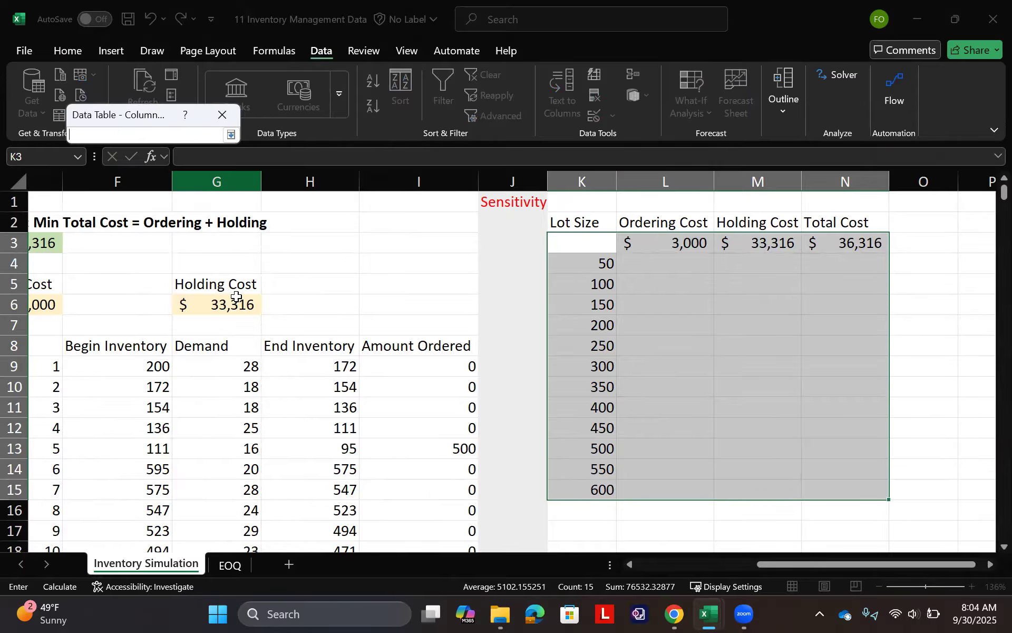
{"action": "scroll", "coordinate": [232, 308], "scroll_direction": "left", "scroll_amount": 5}
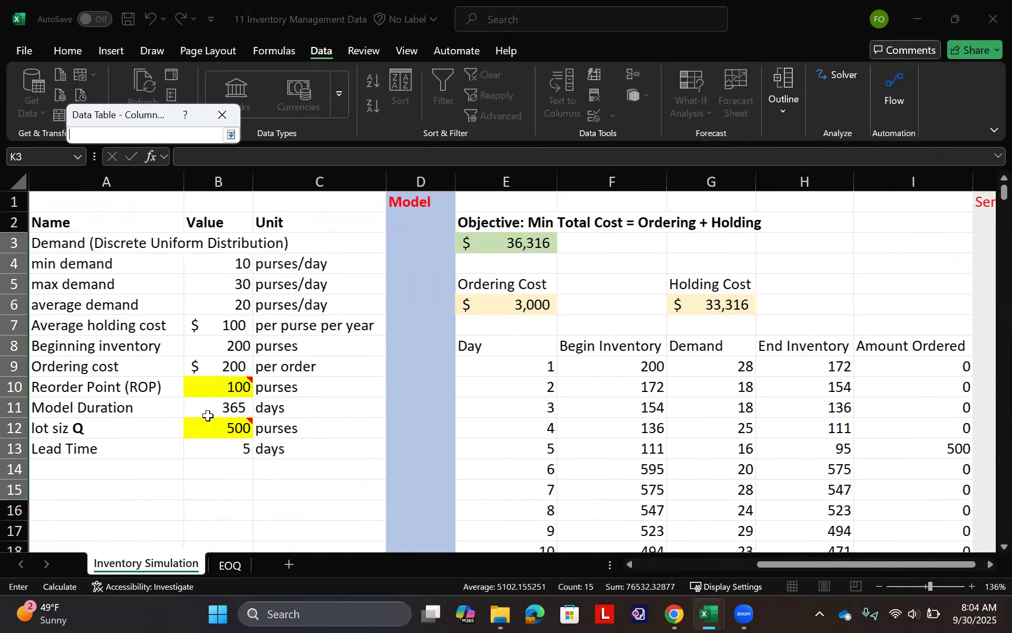
{"action": "left_click", "coordinate": [211, 428]}
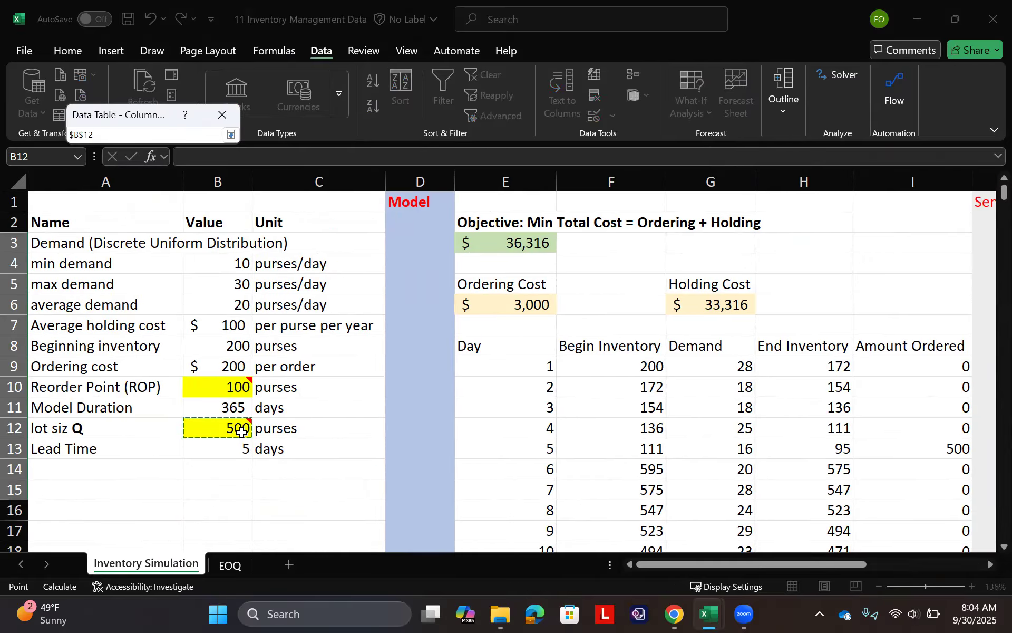
{"action": "scroll", "coordinate": [241, 431], "scroll_direction": "right", "scroll_amount": 5}
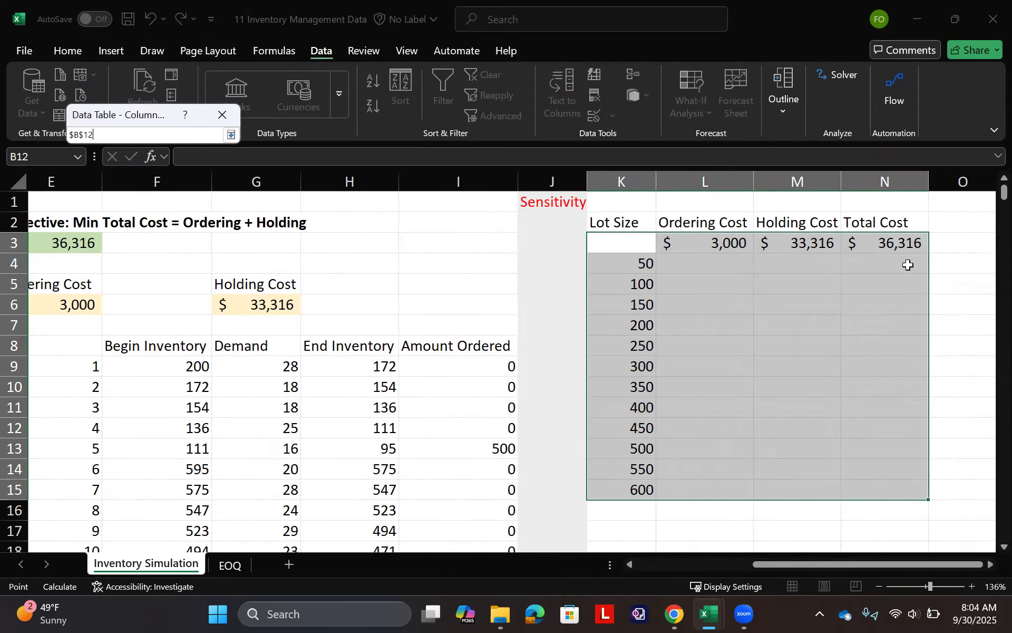
{"action": "key", "text": "Return"}
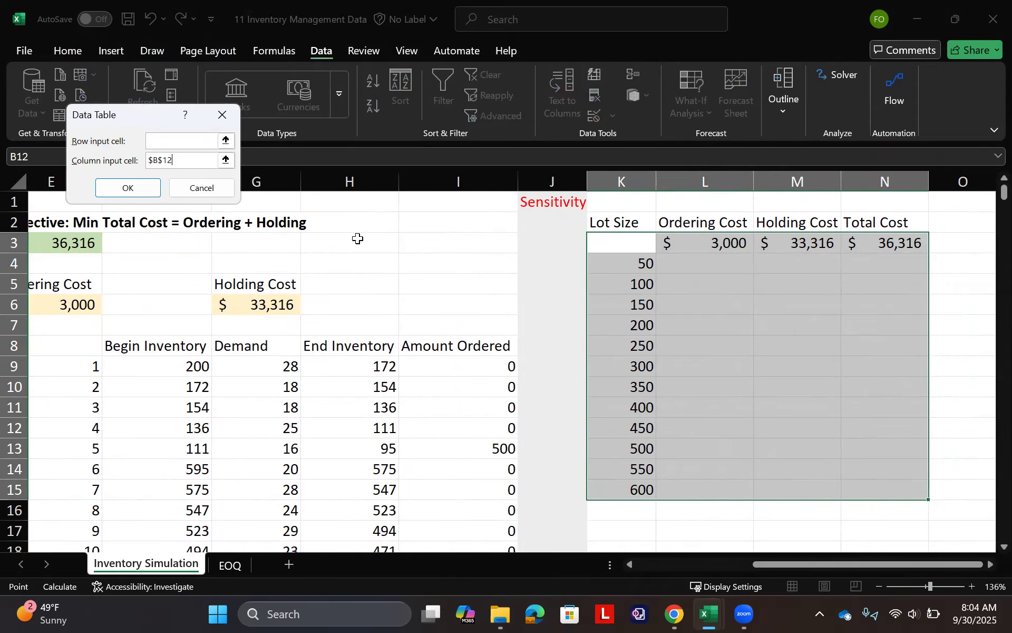
{"action": "left_click", "coordinate": [126, 189]}
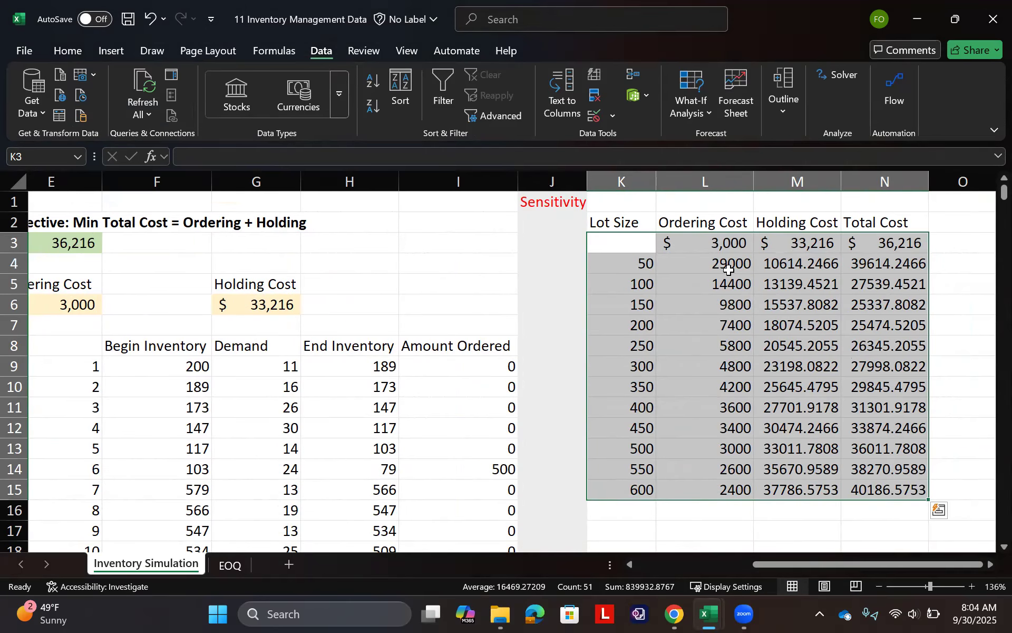
- Format the data table results in L4:N15 as dollar accounting values without decimals
{"action": "left_click_drag", "start_coordinate": [726, 262], "coordinate": [889, 489]}
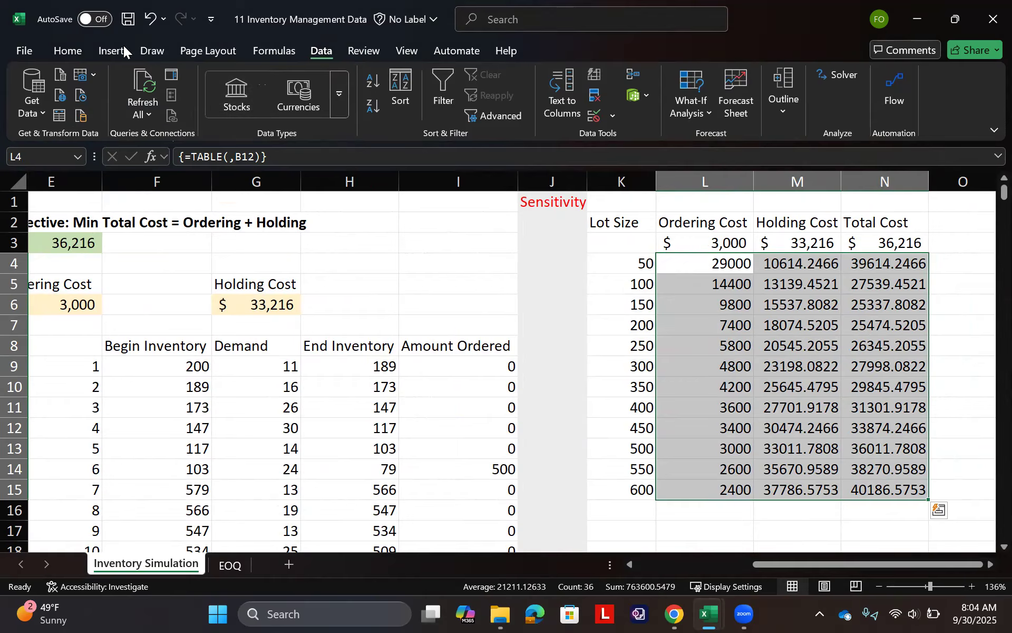
{"action": "left_click", "coordinate": [77, 49]}
{"action": "left_click", "coordinate": [405, 94]}
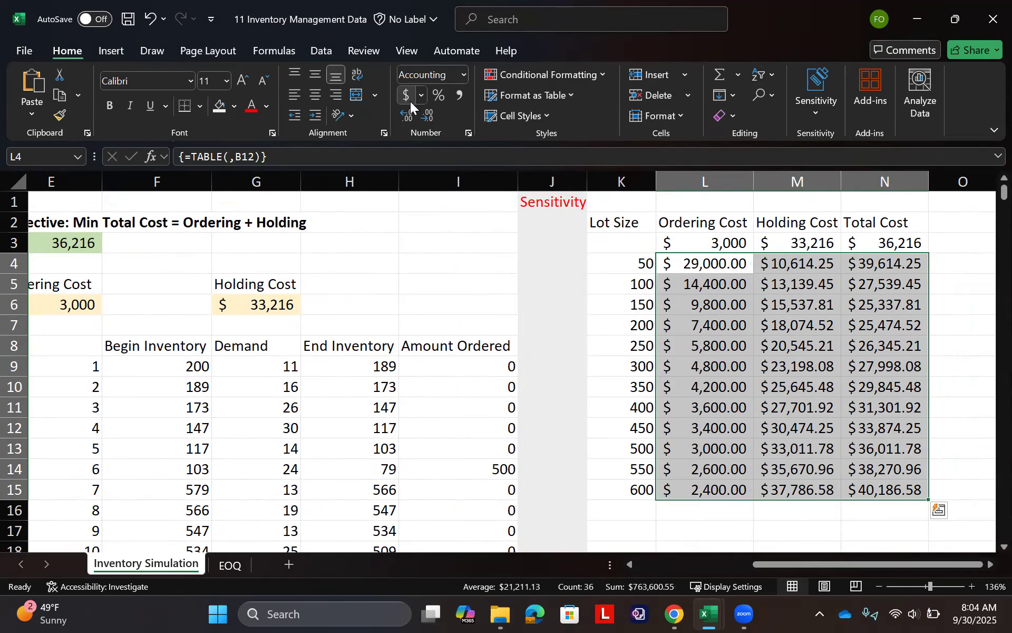
{"action": "double_click", "coordinate": [423, 110]}
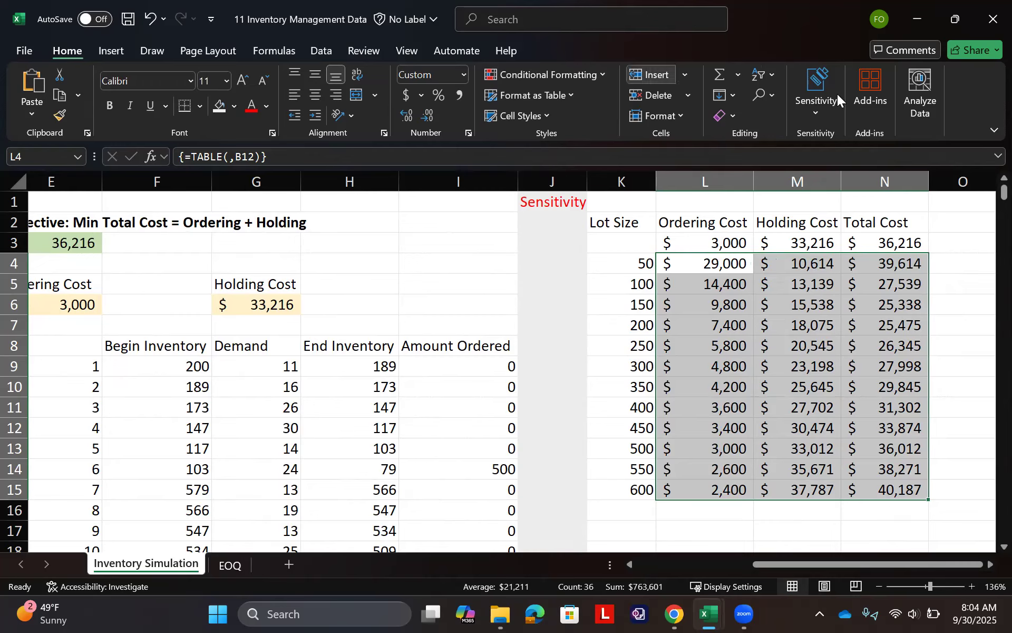
- Apply the Red - Yellow - Green conditional formatting color scale to the total costs in N4:N15
{"action": "left_click_drag", "start_coordinate": [891, 263], "coordinate": [896, 488]}
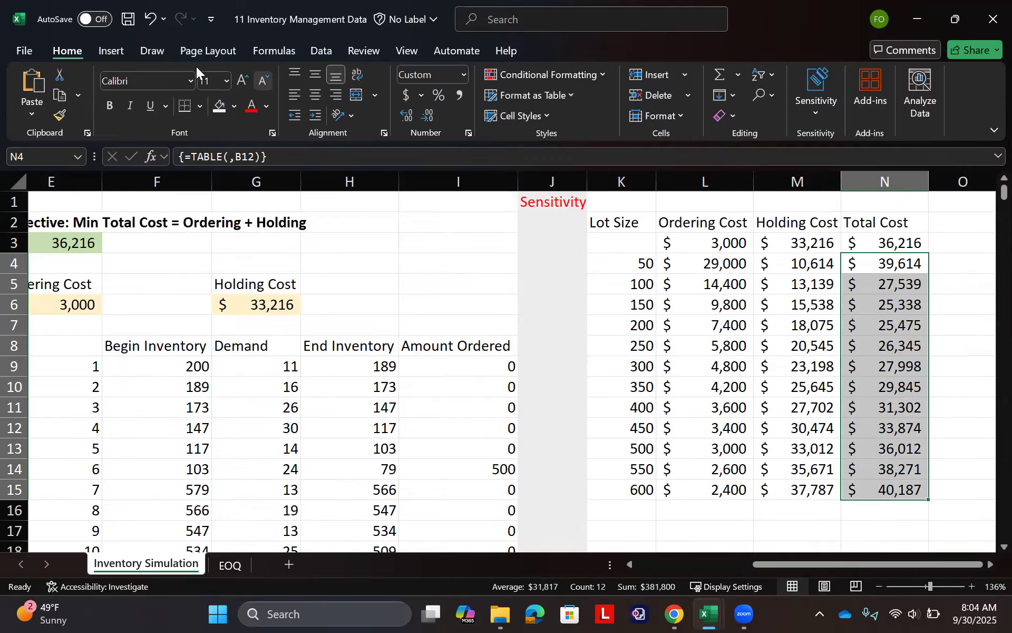
{"action": "left_click", "coordinate": [551, 78]}
{"action": "mouse_move", "coordinate": [582, 174]}
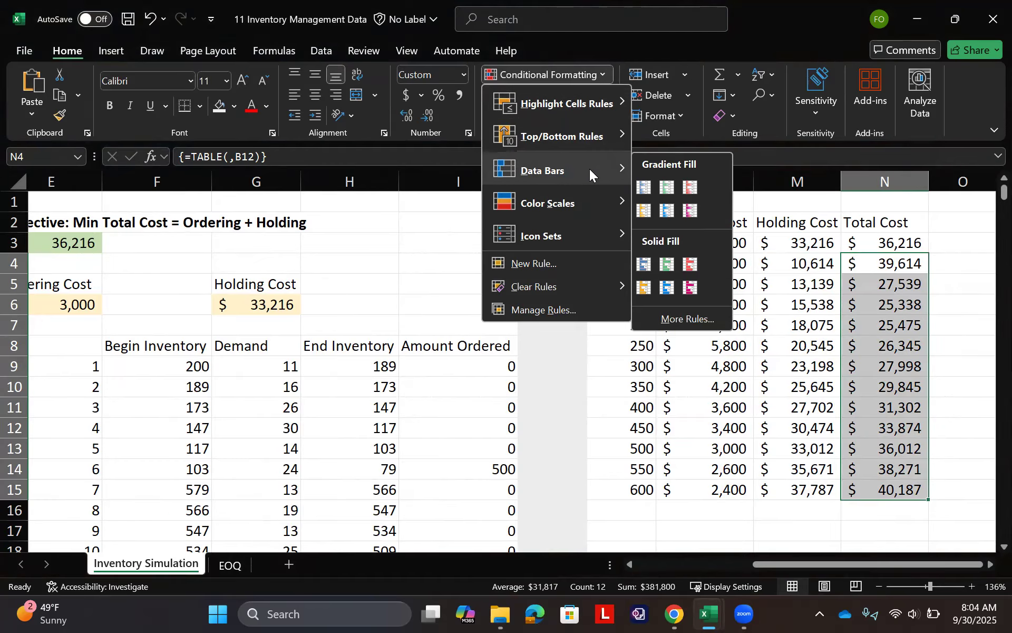
{"action": "mouse_move", "coordinate": [569, 219]}
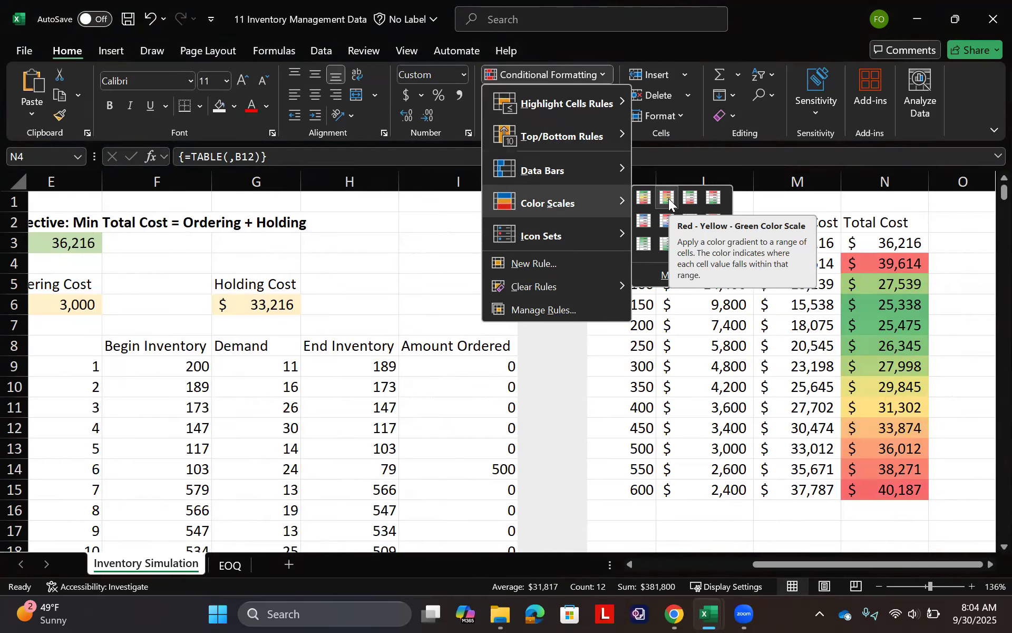
{"action": "left_click", "coordinate": [669, 198]}
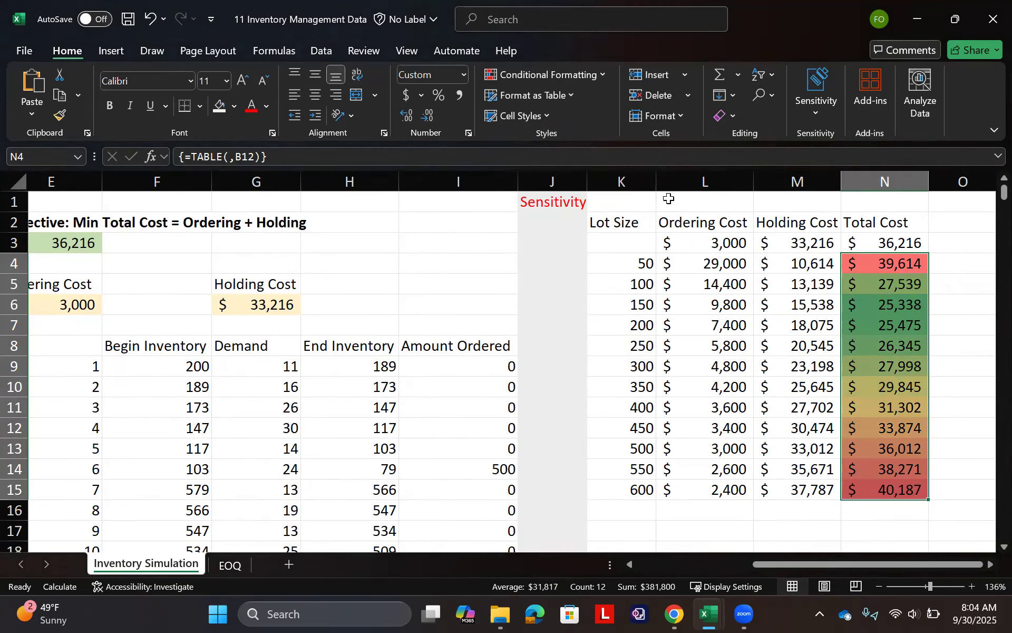
- Fill lot sizes 150 and 200 in K6:K7 with light orange and select their total costs in N6:N7
{"action": "left_click_drag", "start_coordinate": [634, 297], "coordinate": [640, 323]}
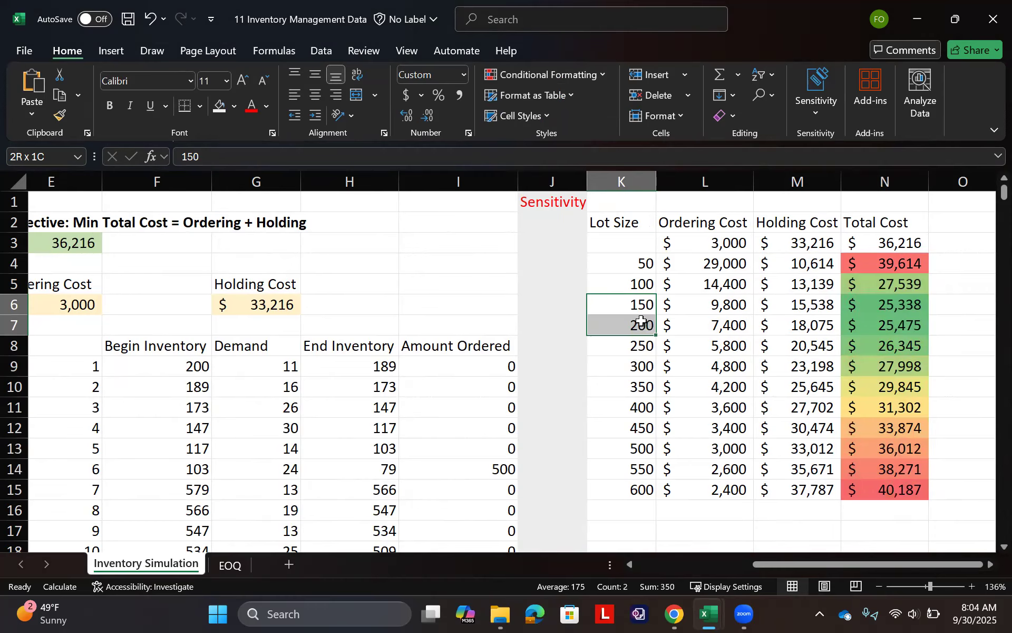
{"action": "left_click", "coordinate": [233, 107]}
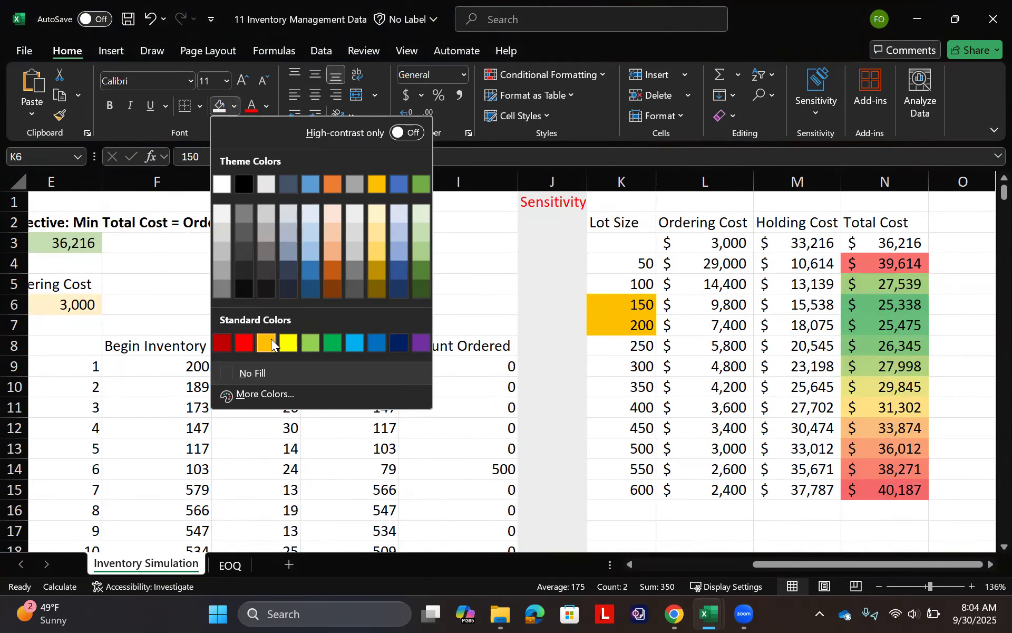
{"action": "left_click", "coordinate": [337, 216]}
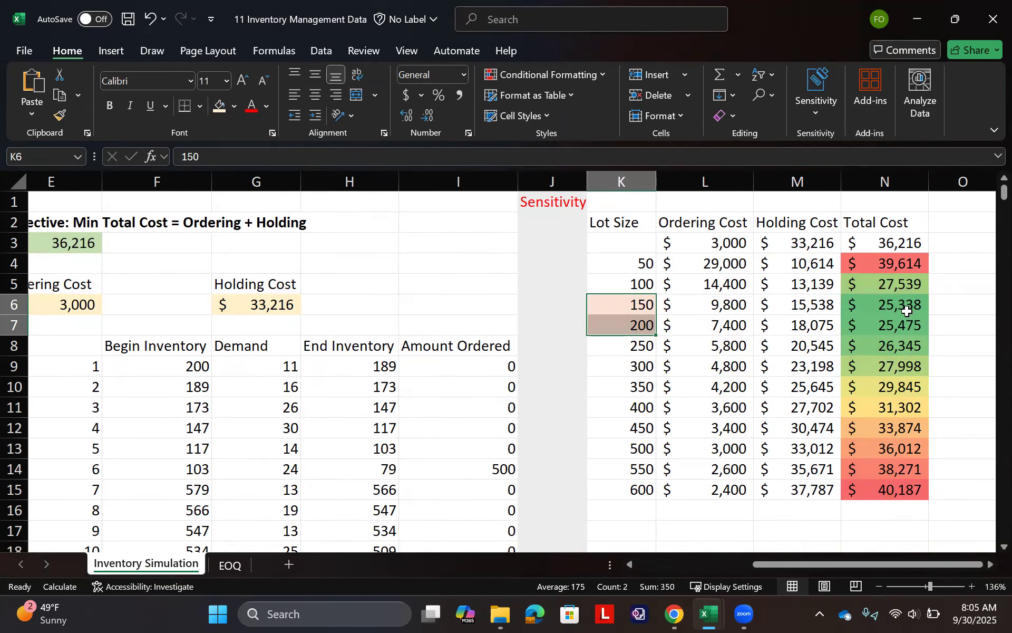
{"action": "left_click_drag", "start_coordinate": [904, 310], "coordinate": [905, 324]}
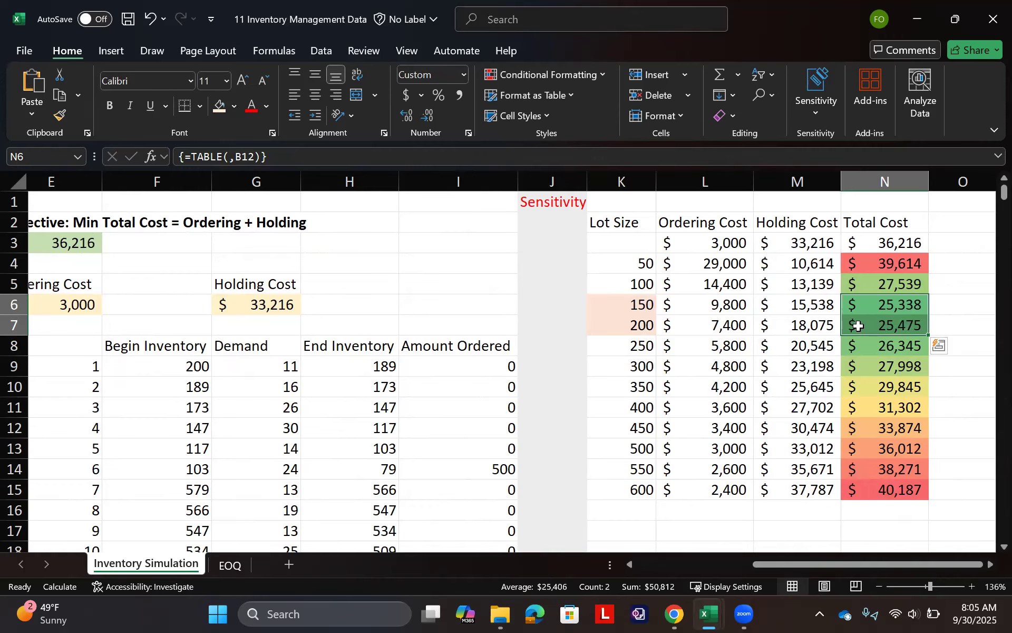
- Insert a basic 2-D line chart of ordering, holding and total cost from L2:N15
{"action": "scroll", "coordinate": [858, 325], "scroll_direction": "right", "scroll_amount": 2}
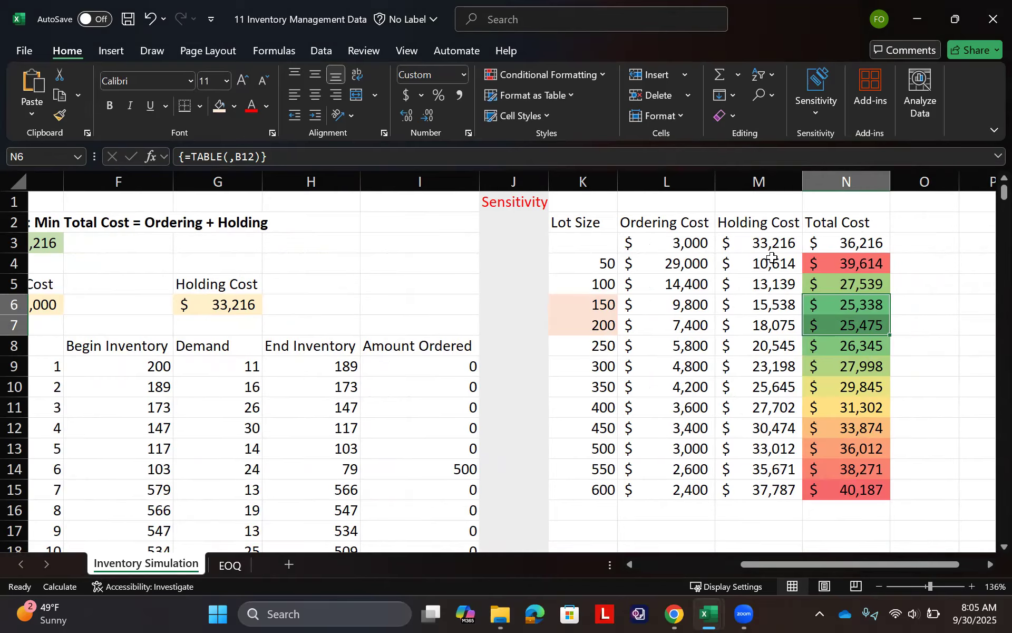
{"action": "left_click_drag", "start_coordinate": [673, 223], "coordinate": [839, 484]}
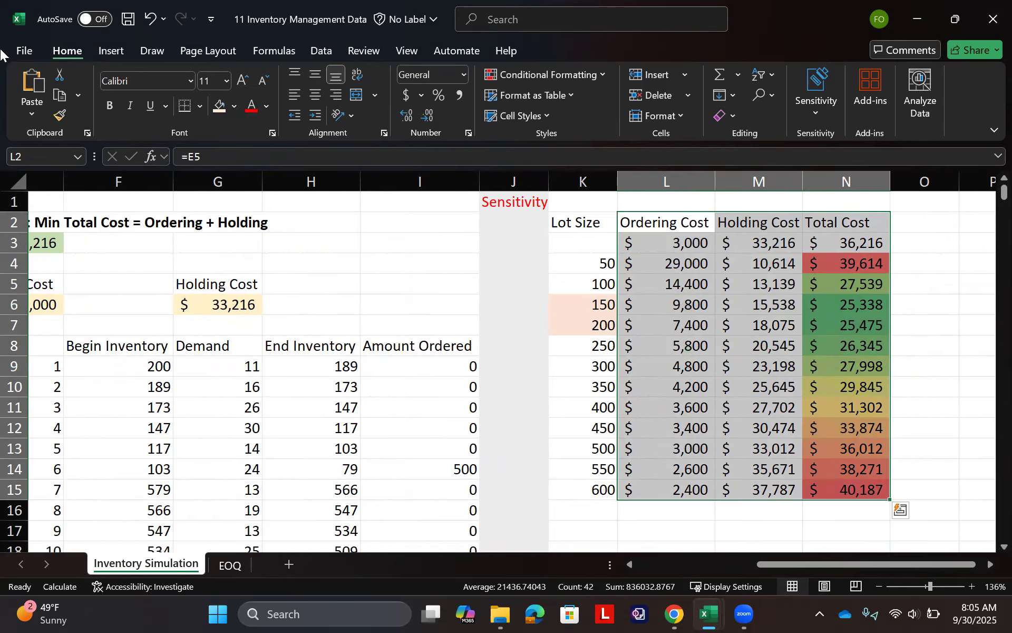
{"action": "left_click", "coordinate": [109, 50]}
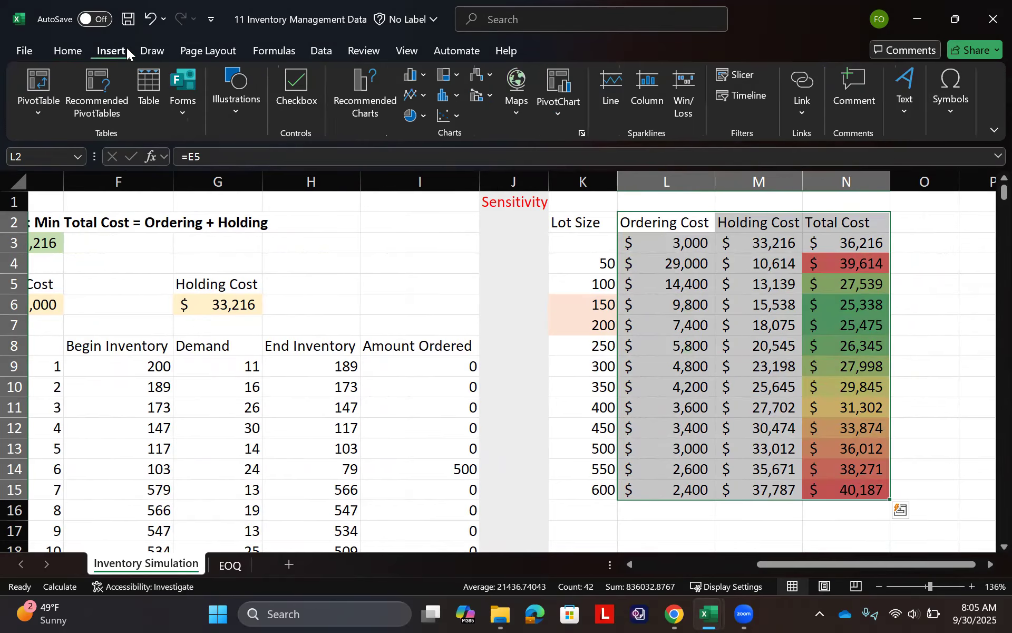
{"action": "left_click", "coordinate": [416, 96]}
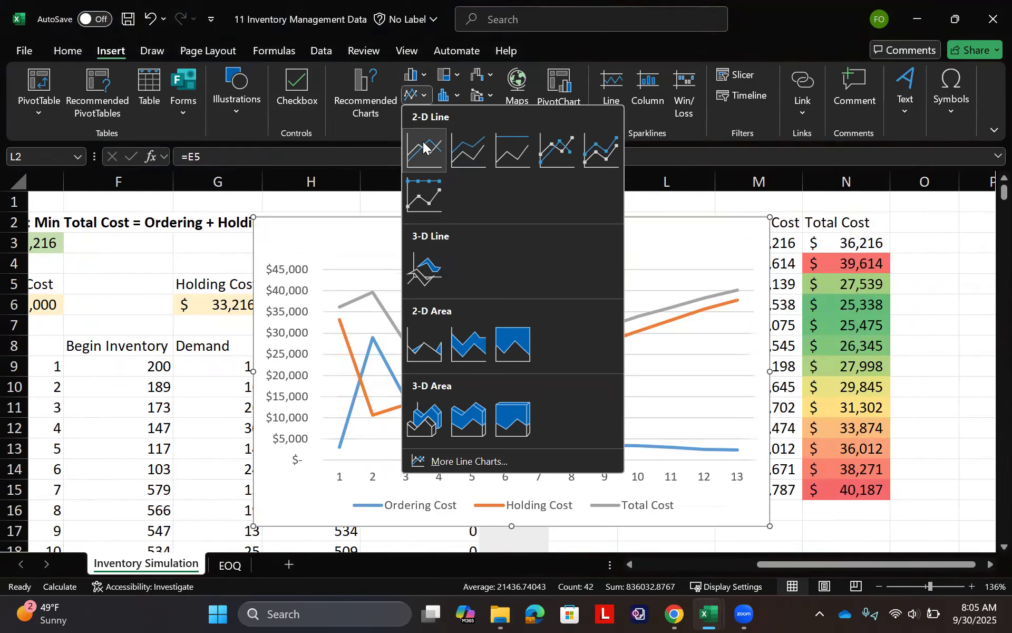
{"action": "left_click", "coordinate": [424, 146]}
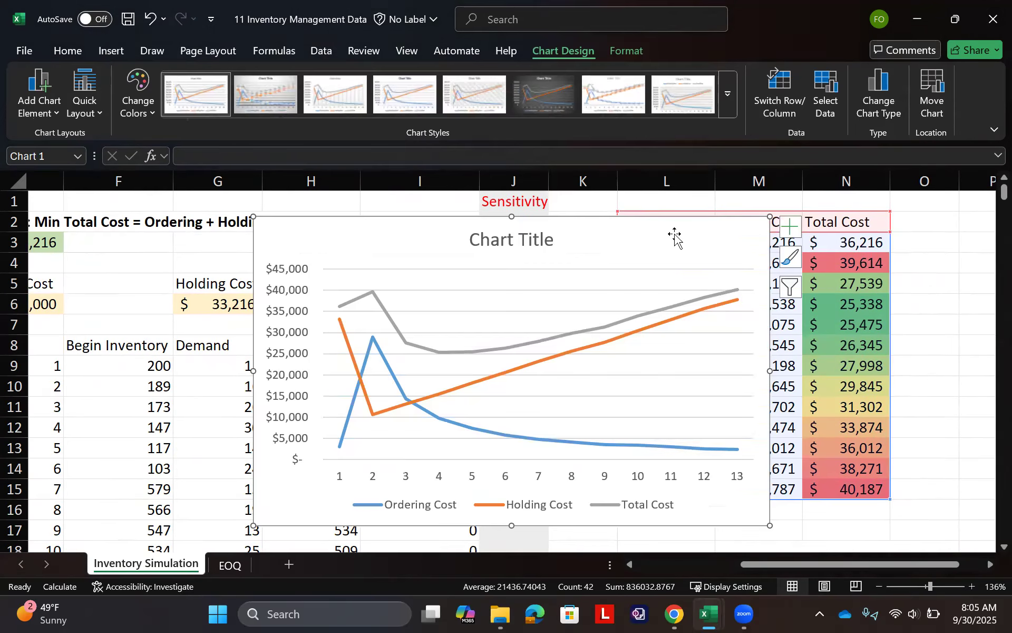
- Move the cost line chart beside the sensitivity table, starting at column O, and shrink its data range to L4:N15, leaving out row 3
{"action": "left_click_drag", "start_coordinate": [645, 231], "coordinate": [703, 248]}
{"action": "left_click", "coordinate": [950, 308]}
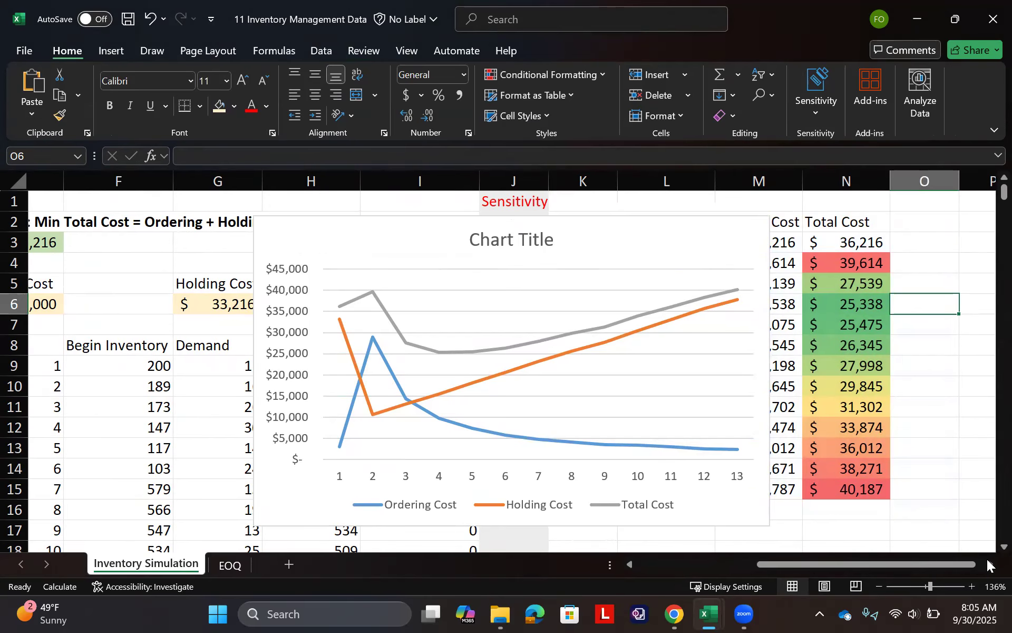
{"action": "scroll", "coordinate": [942, 523], "scroll_direction": "down", "scroll_amount": 3}
{"action": "scroll", "coordinate": [880, 447], "scroll_direction": "down", "scroll_amount": 1}
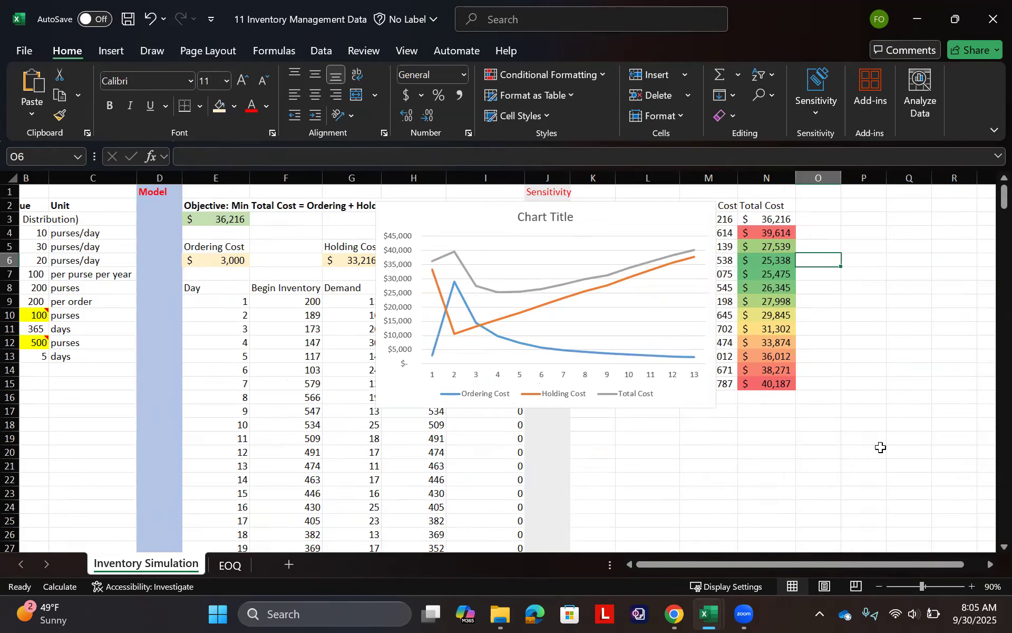
{"action": "left_click_drag", "start_coordinate": [811, 316], "coordinate": [979, 228]}
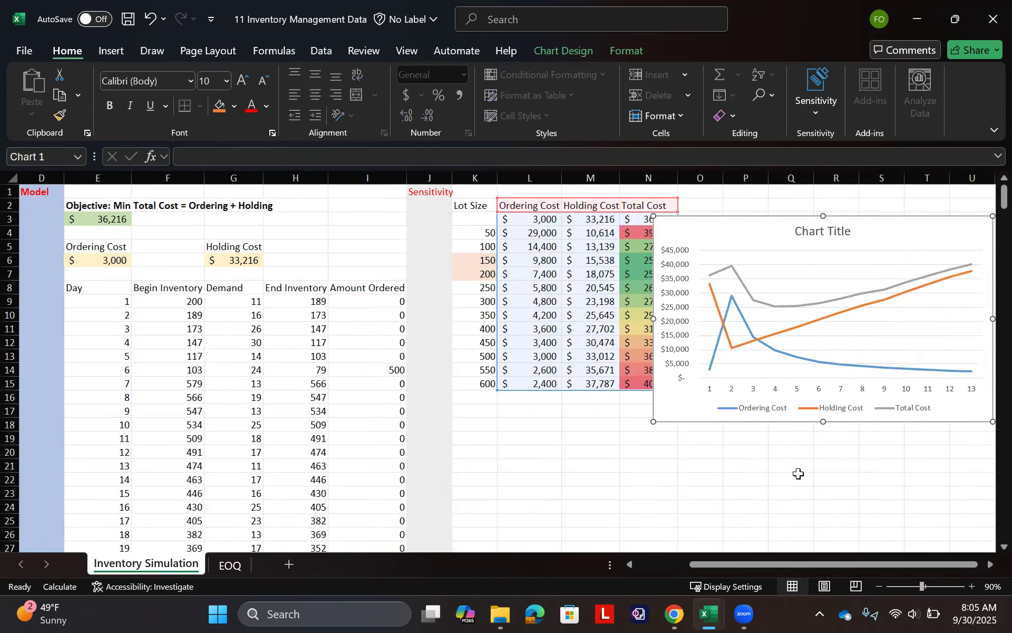
{"action": "scroll", "coordinate": [799, 473], "scroll_direction": "right", "scroll_amount": 2}
{"action": "left_click_drag", "start_coordinate": [827, 233], "coordinate": [865, 217]}
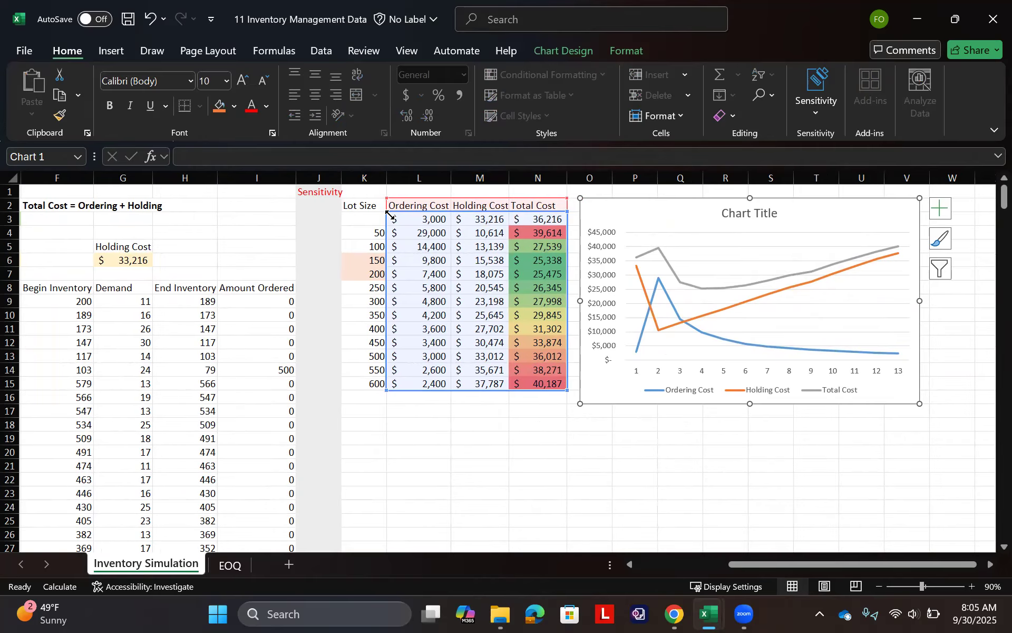
{"action": "left_click_drag", "start_coordinate": [387, 212], "coordinate": [389, 225]}
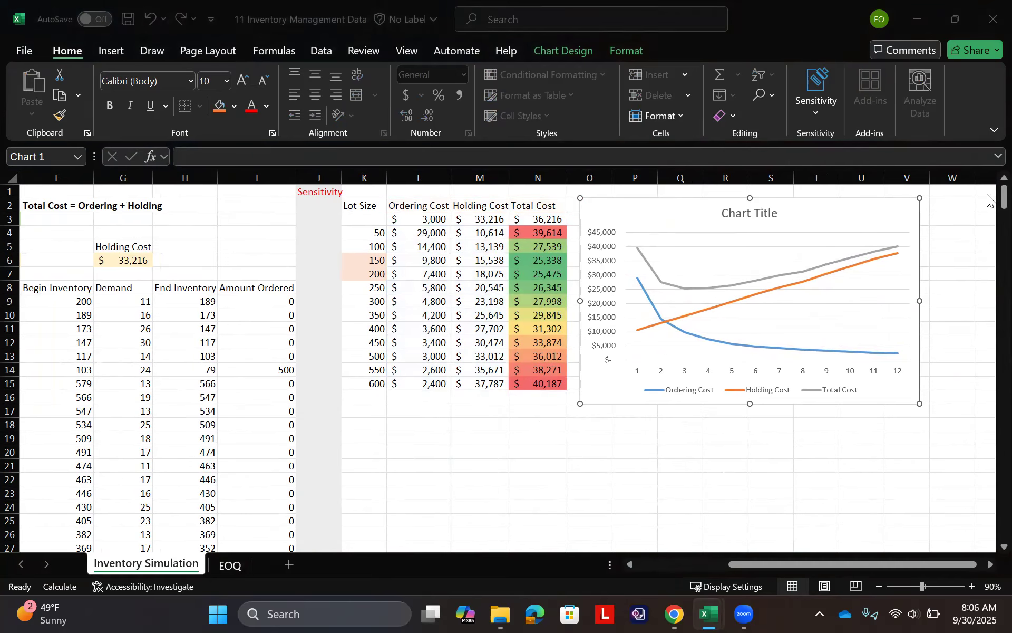
- Add axis titles to the cost line chart and name the vertical axis "Costs"
{"action": "left_click", "coordinate": [880, 226]}
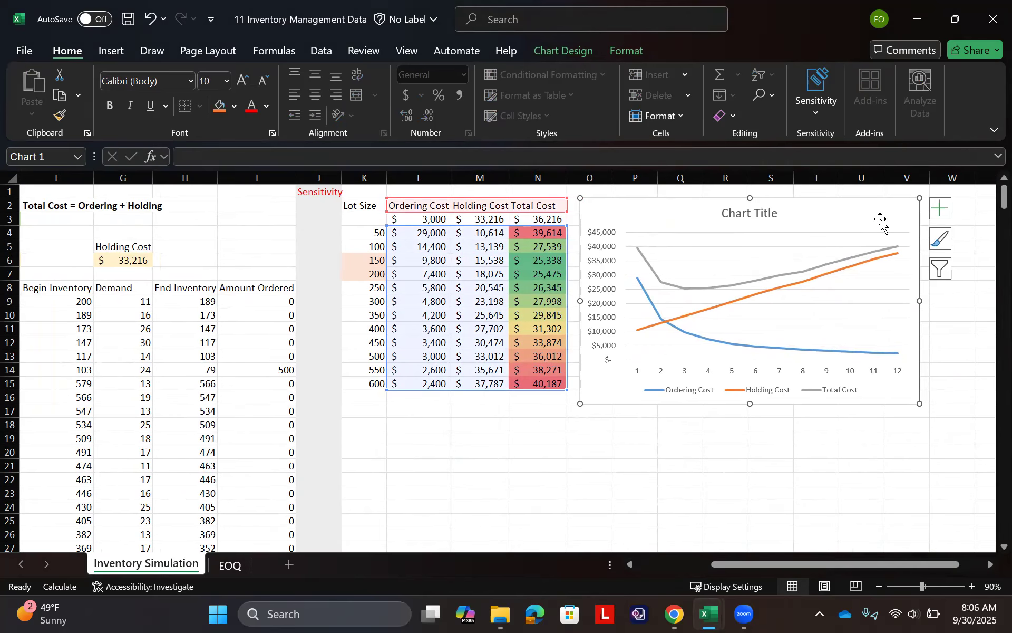
{"action": "left_click", "coordinate": [940, 209]}
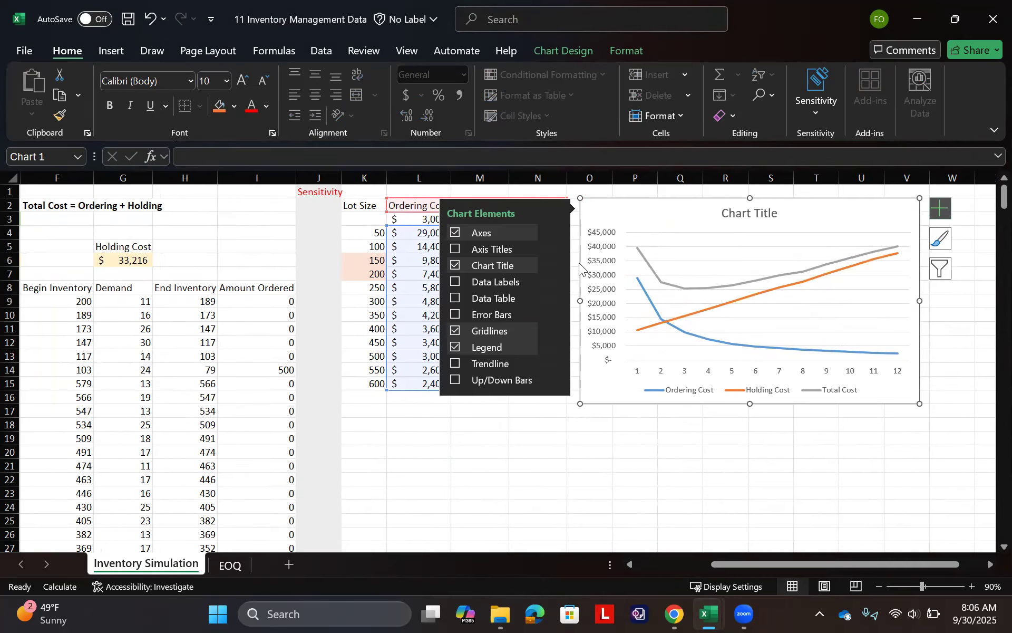
{"action": "left_click", "coordinate": [455, 249]}
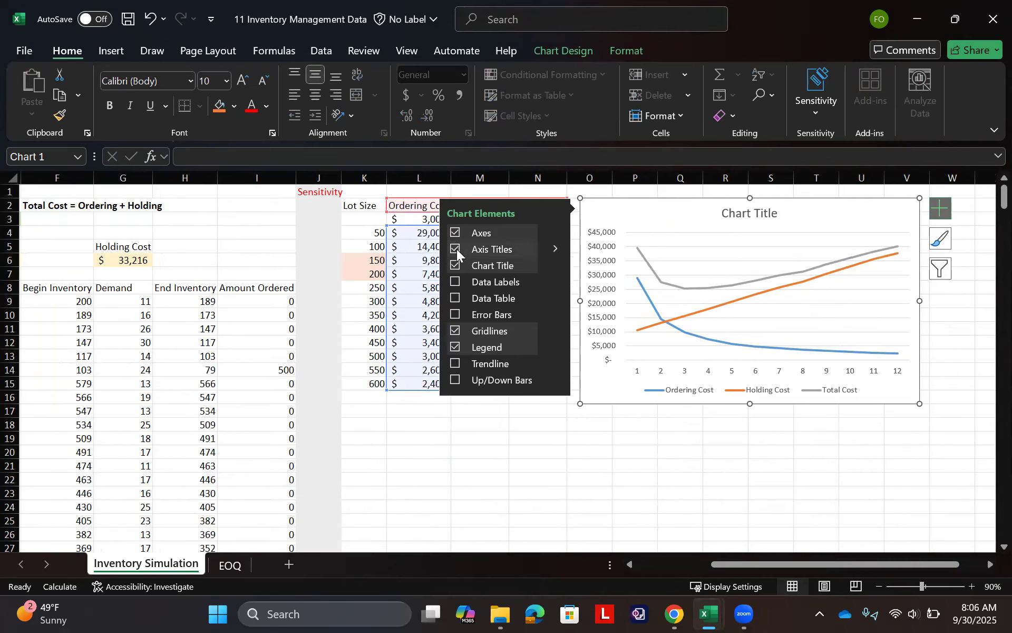
{"action": "left_click", "coordinate": [673, 490]}
{"action": "left_click", "coordinate": [596, 291]}
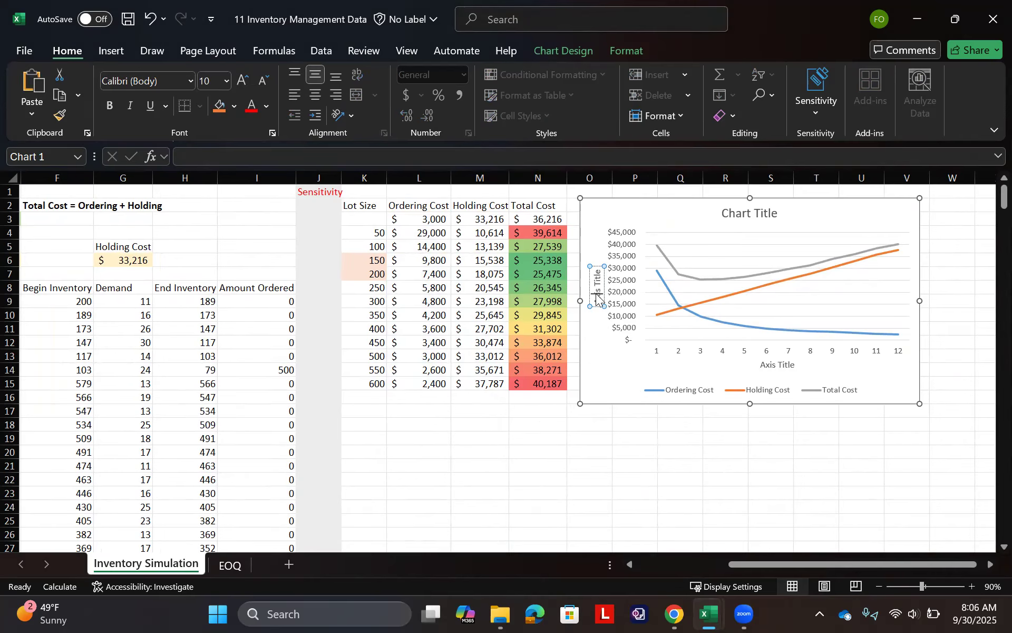
{"action": "triple_click", "coordinate": [598, 298]}
{"action": "type", "text": "Costs"}
- Name the horizontal axis of the cost line chart "Lot Size Q"
{"action": "left_click", "coordinate": [774, 369]}
{"action": "triple_click", "coordinate": [774, 369]}
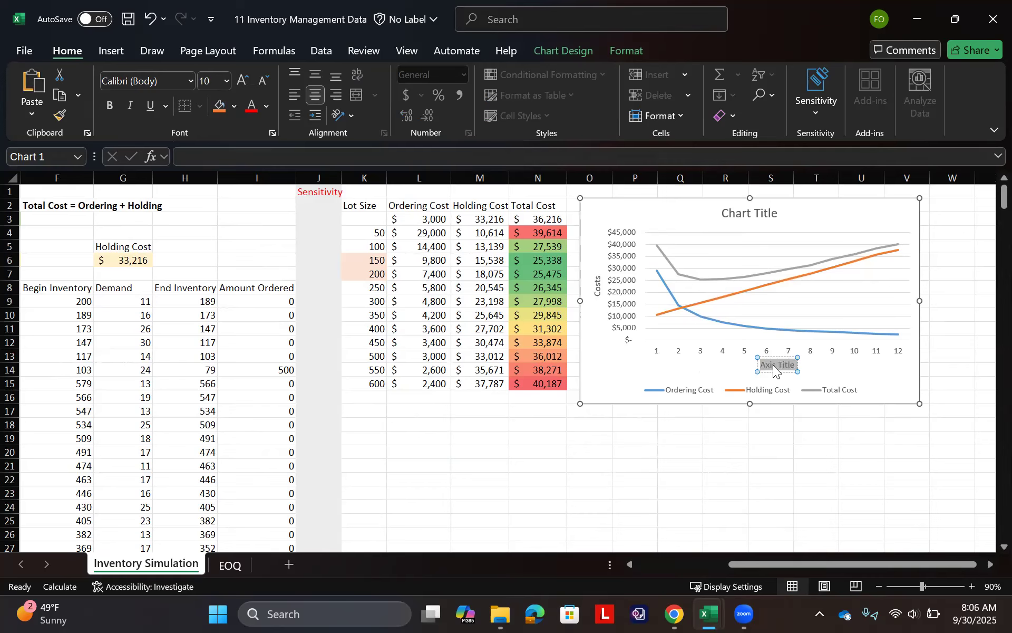
{"action": "left_click", "coordinate": [773, 366]}
{"action": "type", "text": "L"}
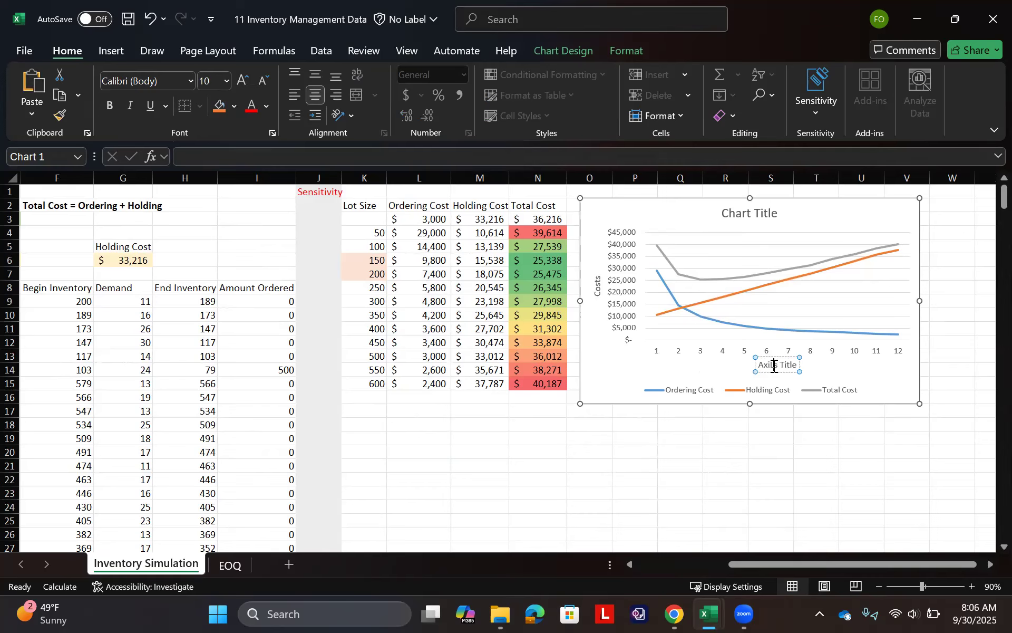
{"action": "triple_click", "coordinate": [774, 367]}
{"action": "type", "text": "Lot So"}
{"action": "key", "text": "BackSpace"}
{"action": "type", "text": "ize Q"}
- Use the lot sizes in K4:K15 as the horizontal axis labels of the cost chart
{"action": "right_click", "coordinate": [604, 374]}
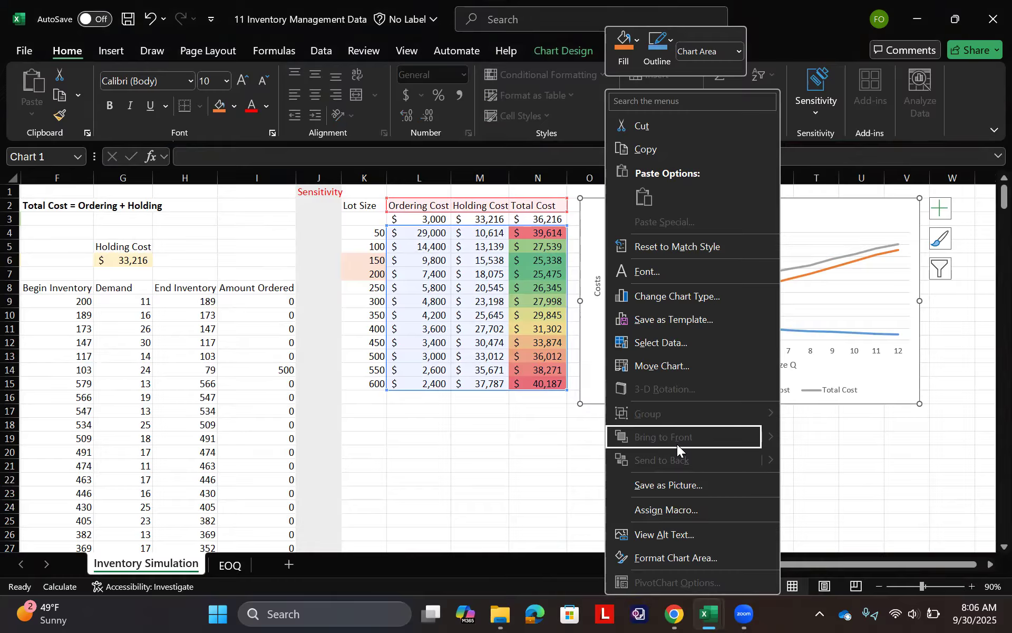
{"action": "left_click", "coordinate": [683, 344]}
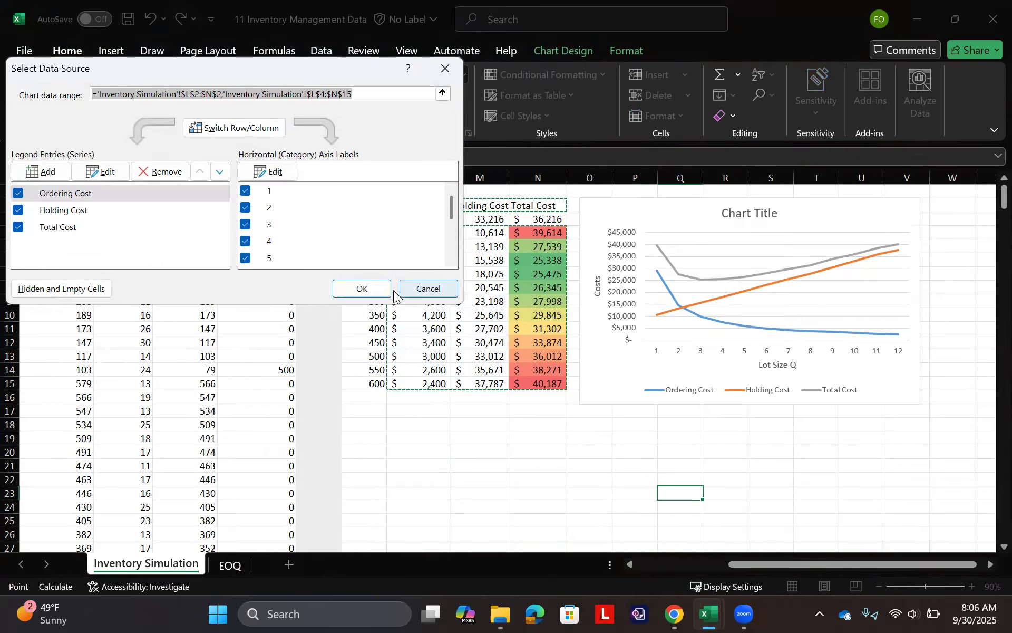
{"action": "left_click", "coordinate": [262, 174]}
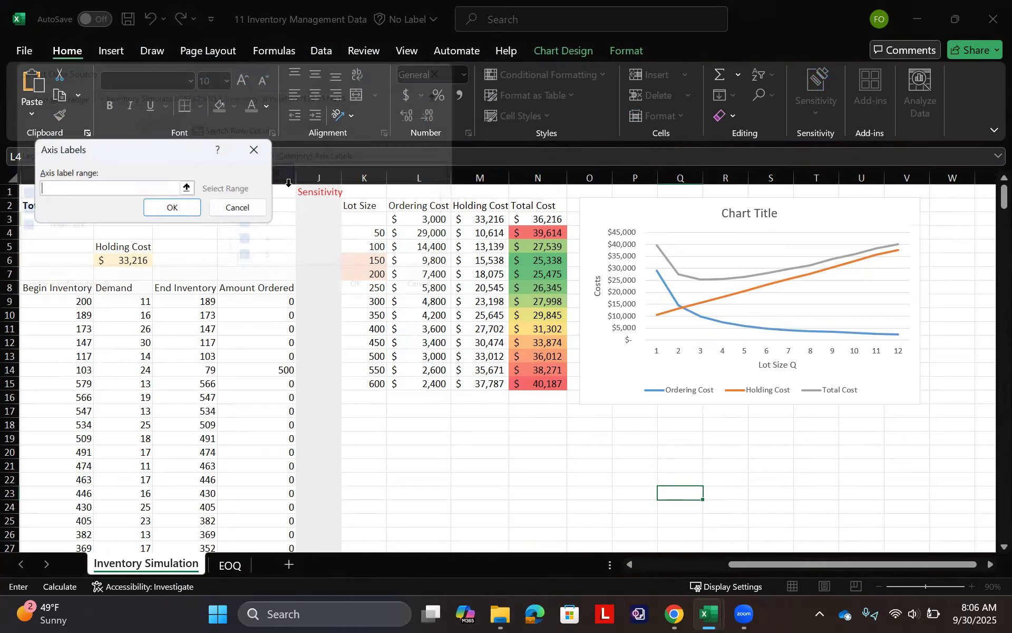
{"action": "left_click", "coordinate": [188, 189]}
{"action": "left_click_drag", "start_coordinate": [355, 227], "coordinate": [362, 384]}
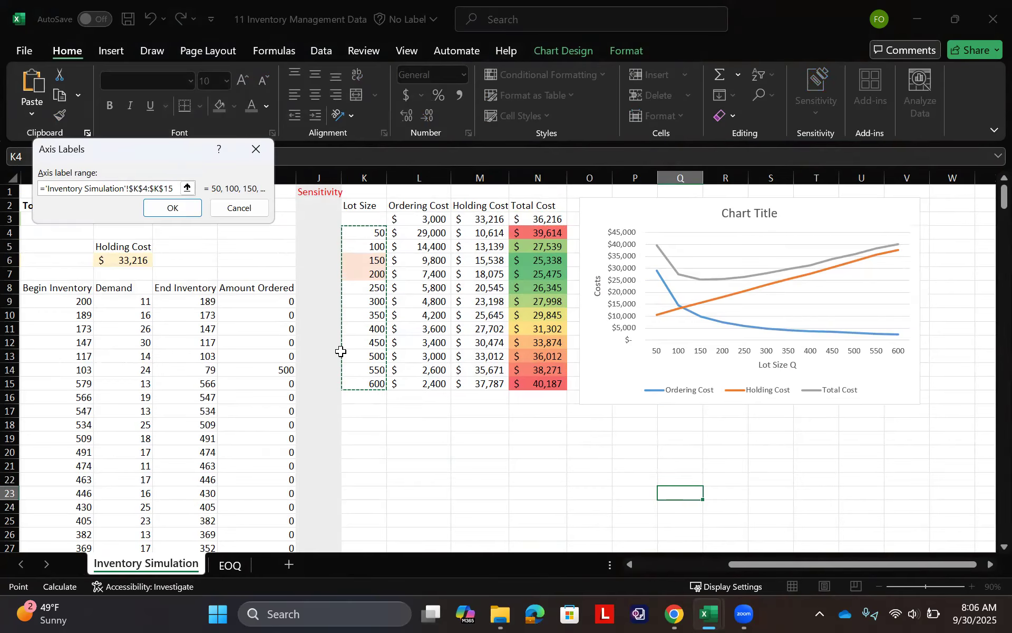
{"action": "left_click", "coordinate": [161, 210]}
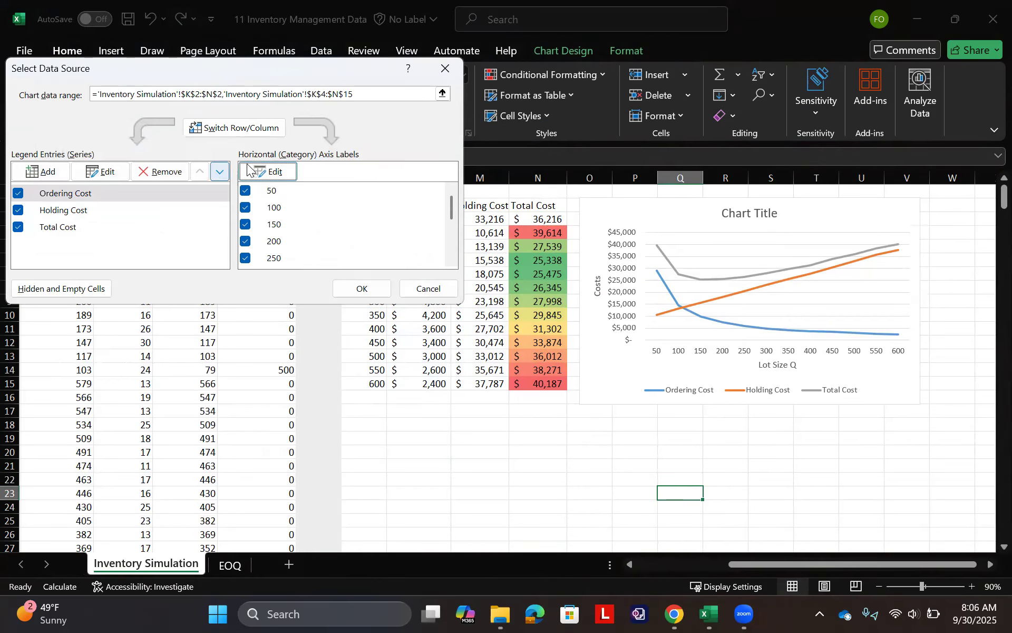
{"action": "left_click", "coordinate": [363, 290]}
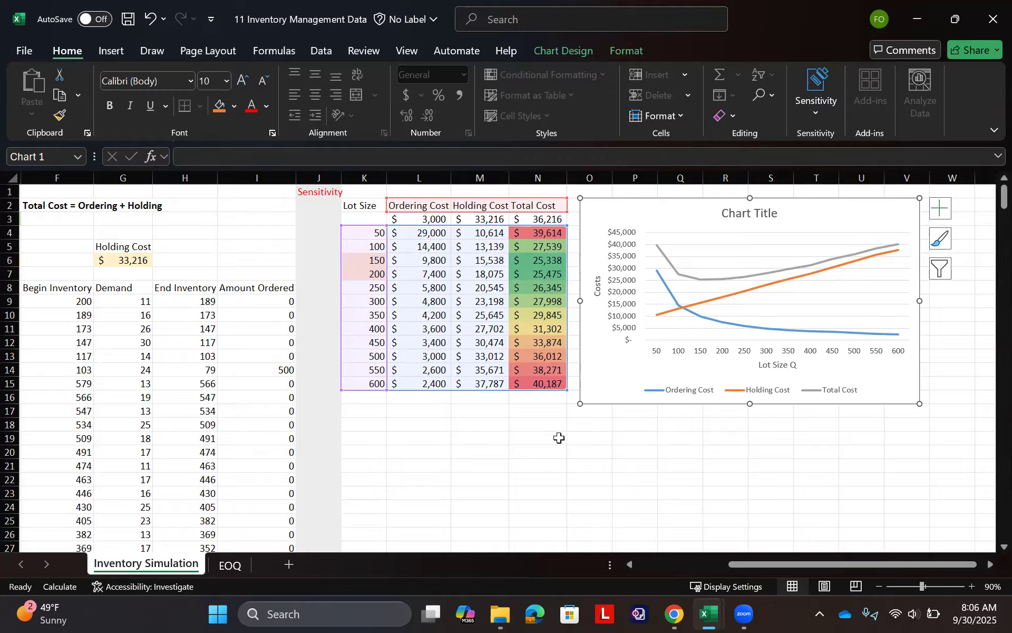
{"action": "left_click", "coordinate": [518, 452]}
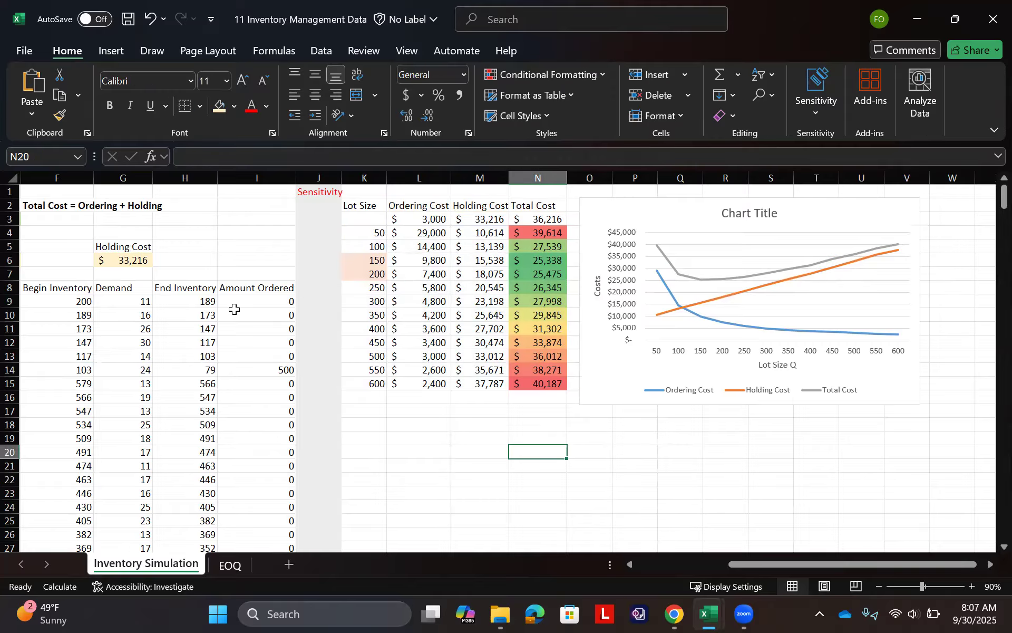
- Insert a 2-D line chart of the End Inventory column H8:H373 and place it over columns L to R near row 343
{"action": "left_click", "coordinate": [199, 288]}
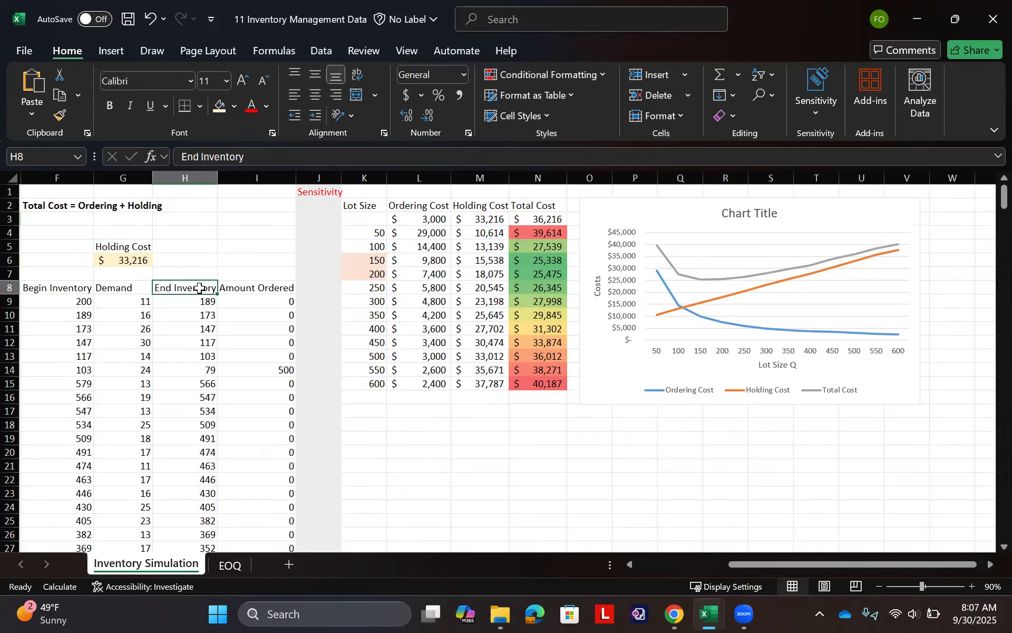
{"action": "key", "text": "ctrl+shift+Down"}
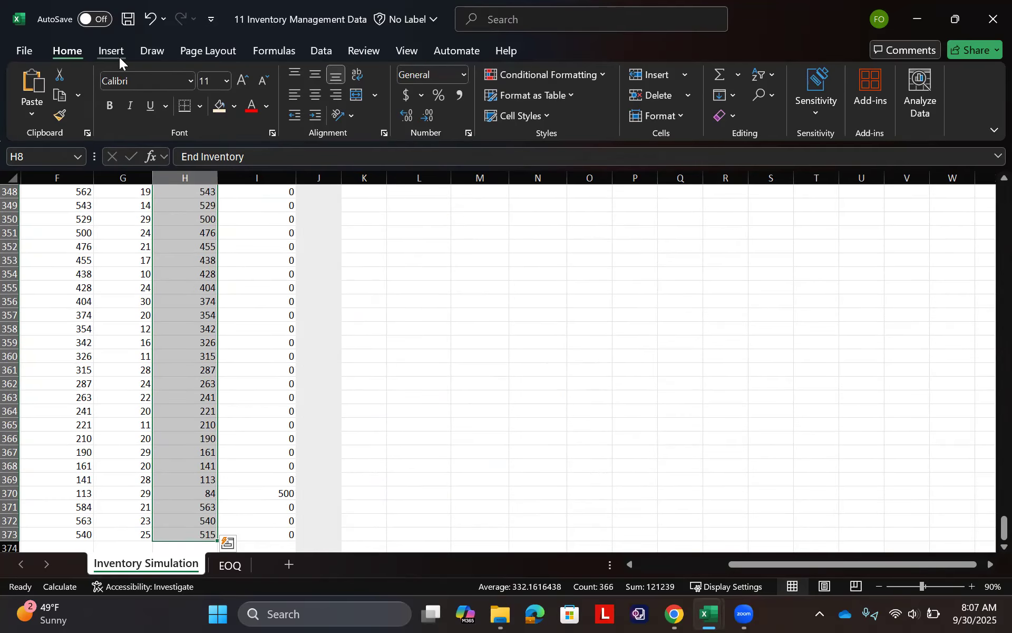
{"action": "left_click", "coordinate": [111, 51]}
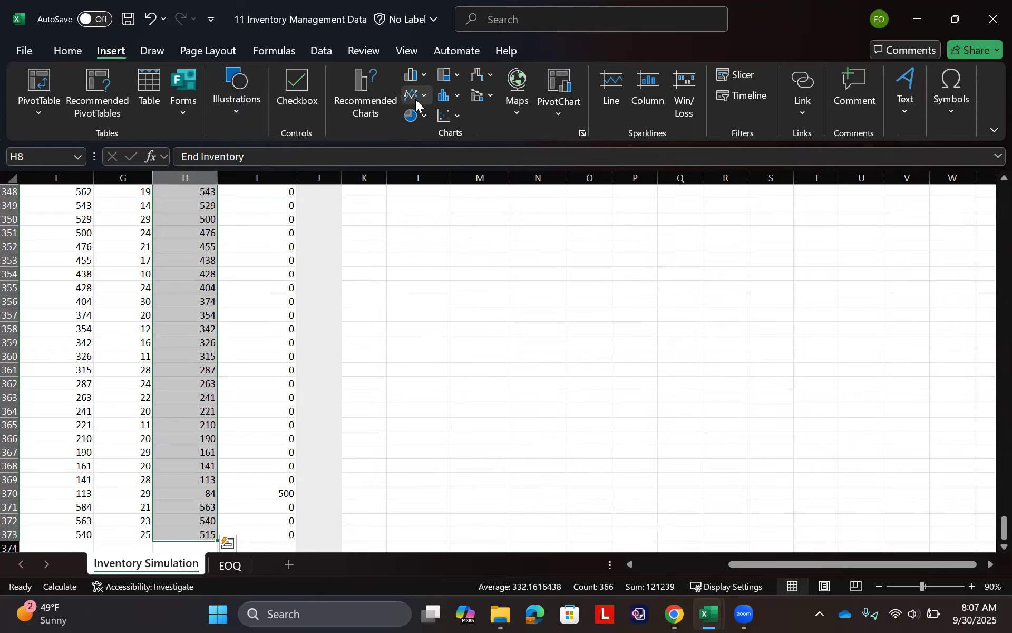
{"action": "left_click", "coordinate": [414, 98]}
{"action": "left_click", "coordinate": [421, 145]}
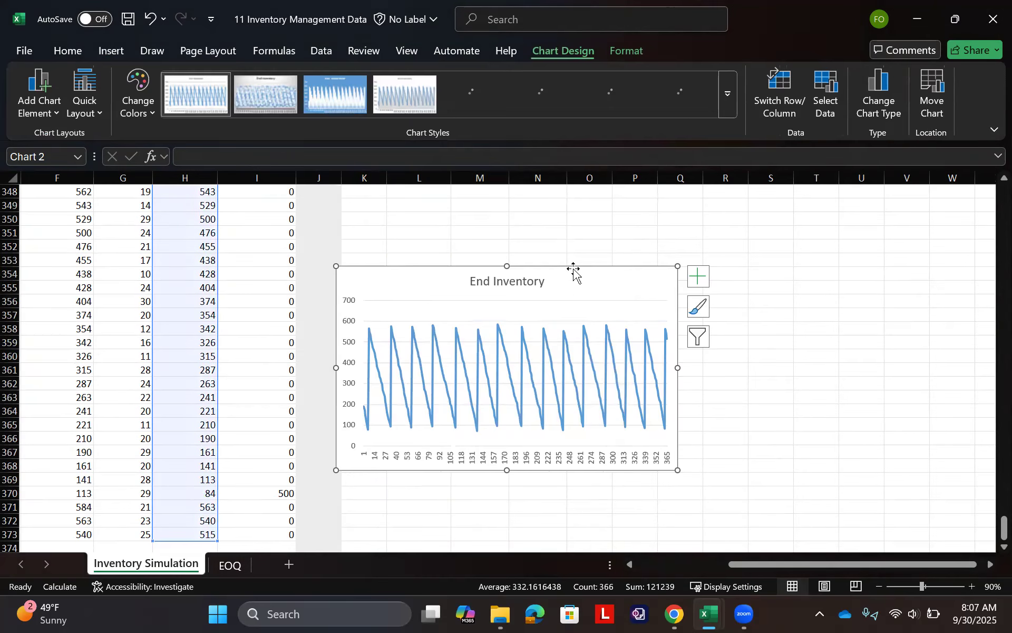
{"action": "left_click_drag", "start_coordinate": [581, 288], "coordinate": [677, 233]}
{"action": "scroll", "coordinate": [676, 234], "scroll_direction": "up", "scroll_amount": 3}
{"action": "scroll", "coordinate": [678, 234], "scroll_direction": "down", "scroll_amount": 1}
{"action": "left_click_drag", "start_coordinate": [698, 327], "coordinate": [662, 243]}
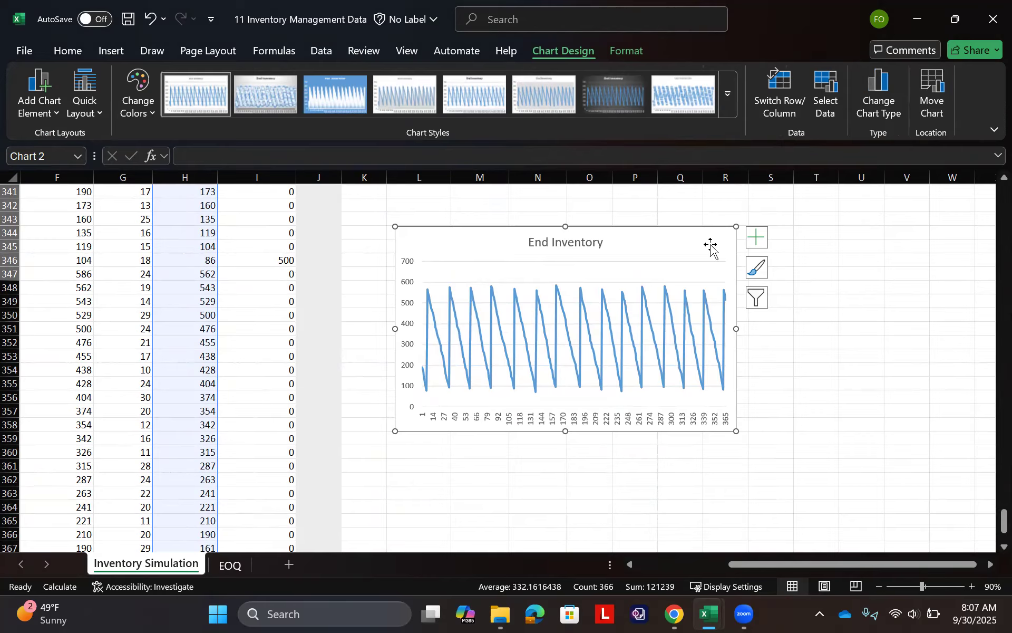
- Add axis titles to the End Inventory chart and name the vertical axis "# of Purses"
{"action": "left_click", "coordinate": [757, 237]}
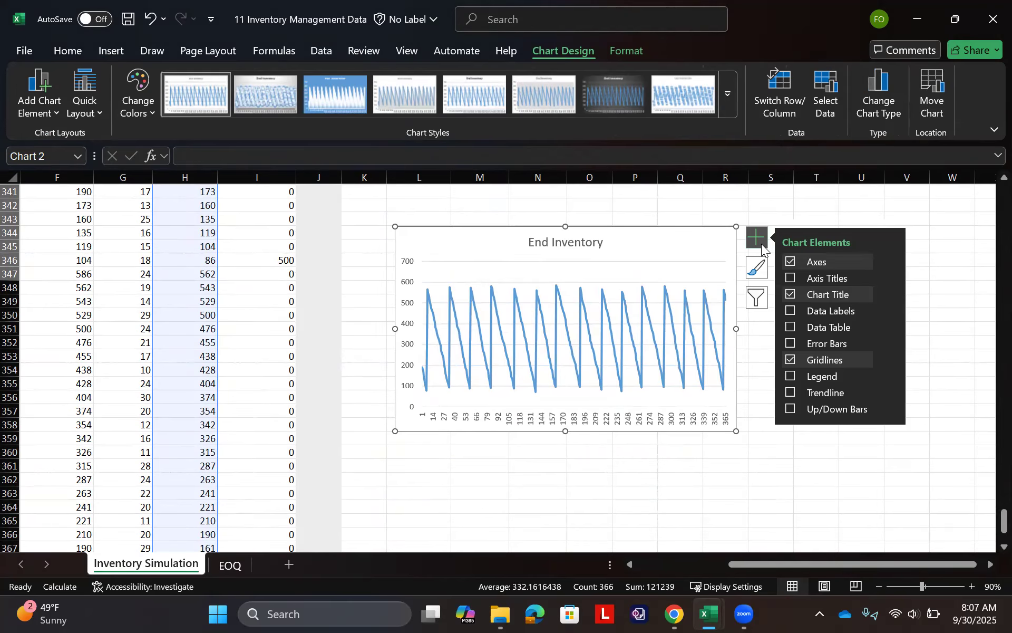
{"action": "left_click", "coordinate": [789, 282]}
{"action": "left_click", "coordinate": [414, 340]}
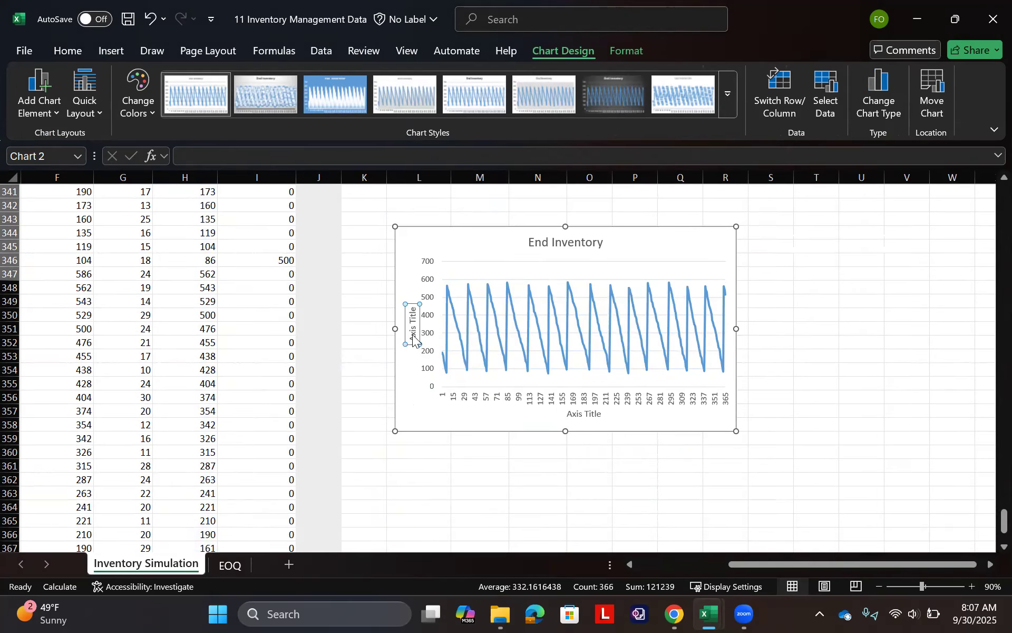
{"action": "left_click_drag", "start_coordinate": [413, 340], "coordinate": [413, 312]}
{"action": "key", "text": "BackSpace"}
{"action": "type", "text": "# of P"}
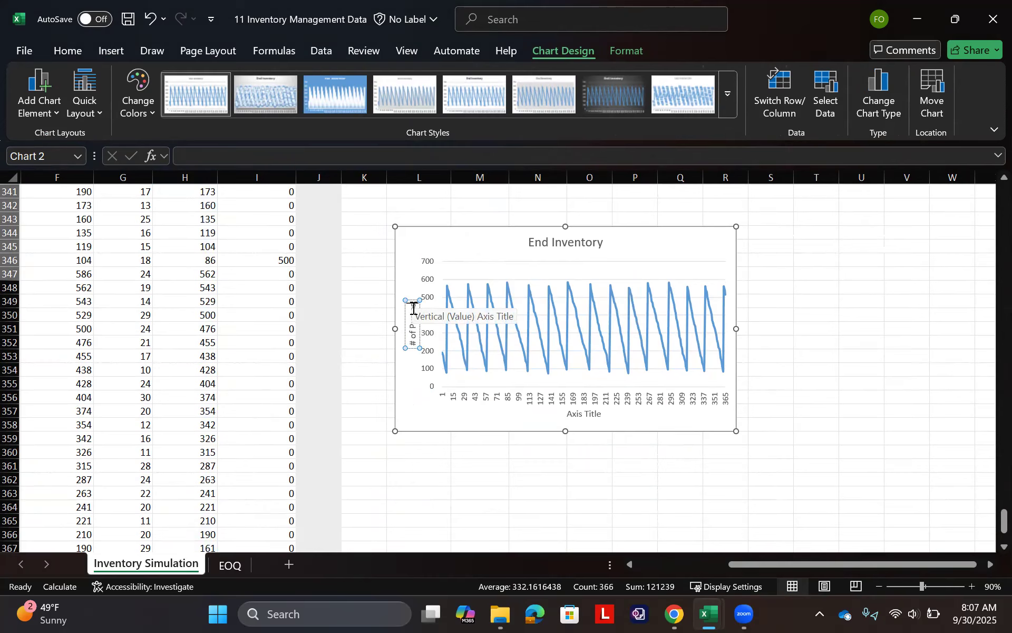
{"action": "type", "text": "urses"}
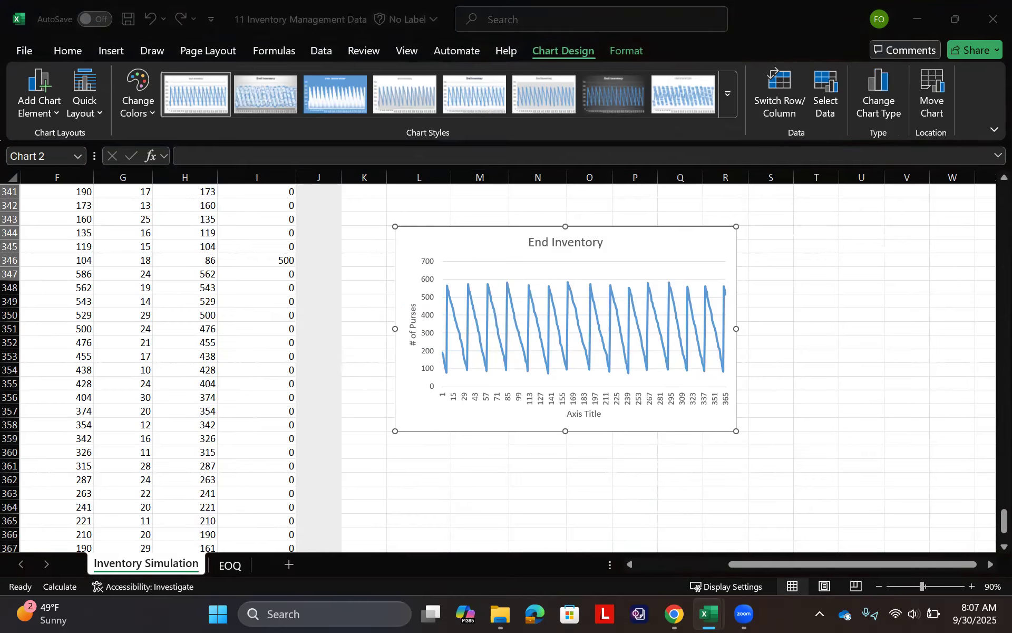
- Name the horizontal axis of the End Inventory chart "Day"
{"action": "left_click", "coordinate": [576, 420]}
{"action": "double_click", "coordinate": [580, 416]}
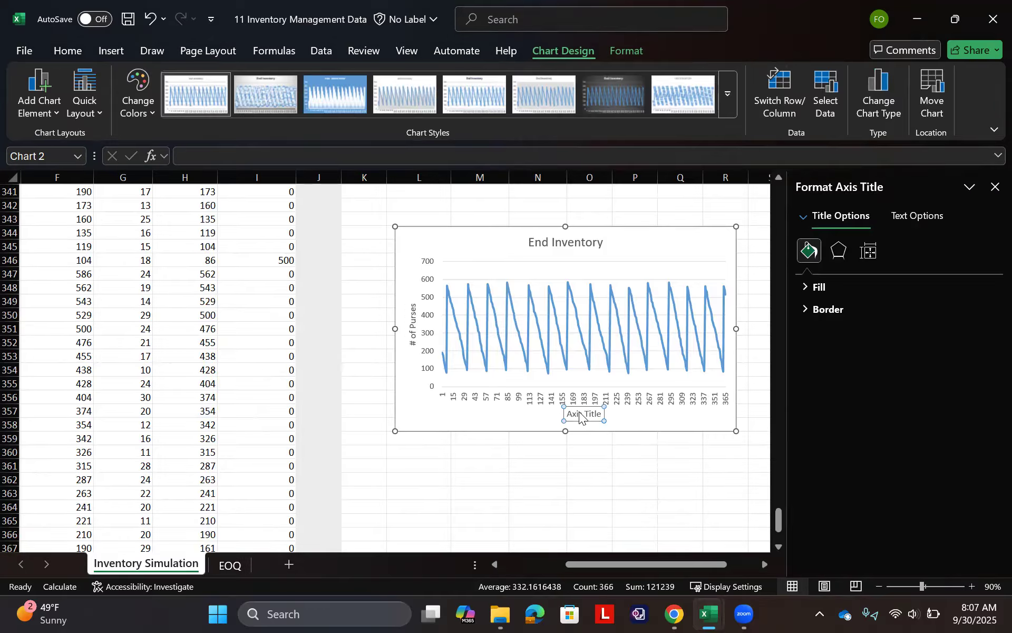
{"action": "double_click", "coordinate": [579, 413]}
{"action": "double_click", "coordinate": [579, 412]}
{"action": "triple_click", "coordinate": [579, 415]}
{"action": "type", "text": "Day"}
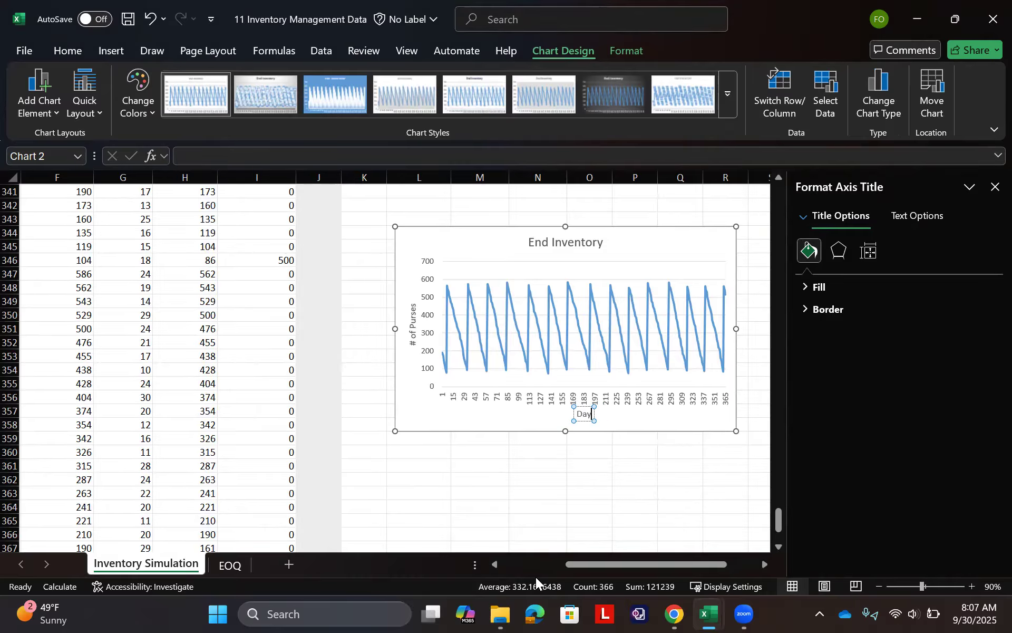
{"action": "left_click", "coordinate": [539, 507]}
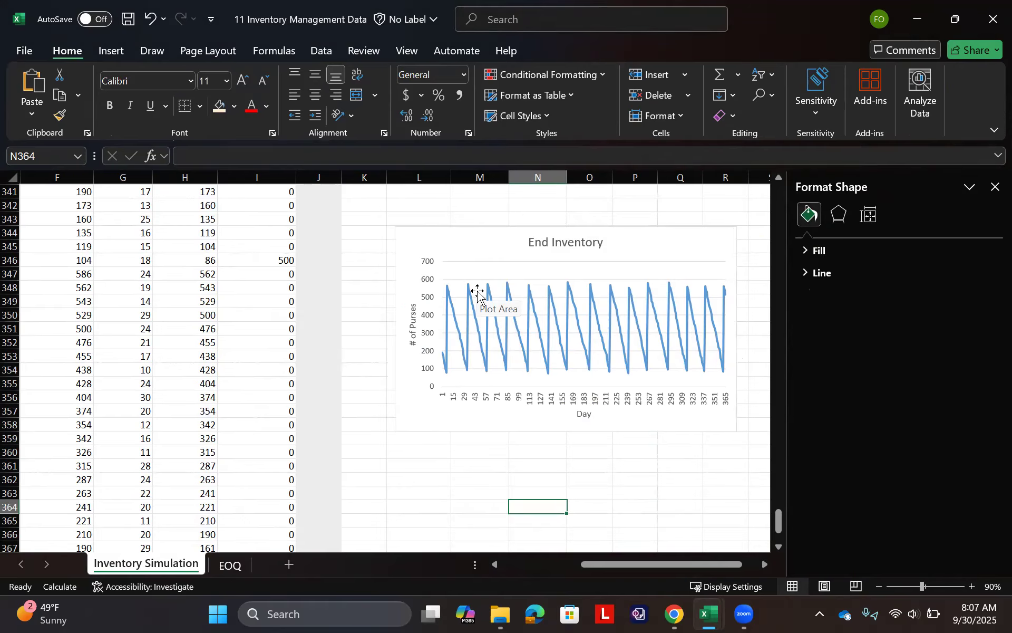
- Set the lot size Q in B12 to 175 purses
{"action": "left_click", "coordinate": [454, 453]}
{"action": "scroll", "coordinate": [312, 313], "scroll_direction": "up", "scroll_amount": 15}
{"action": "scroll", "coordinate": [312, 312], "scroll_direction": "left", "scroll_amount": 5}
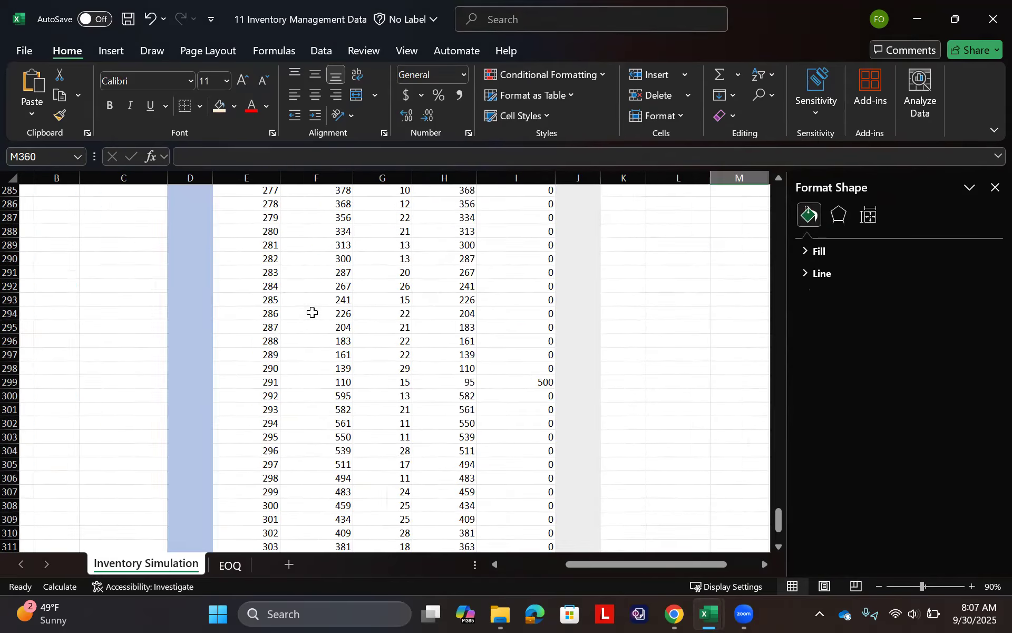
{"action": "scroll", "coordinate": [313, 313], "scroll_direction": "up", "scroll_amount": 15}
{"action": "scroll", "coordinate": [312, 312], "scroll_direction": "up", "scroll_amount": 20}
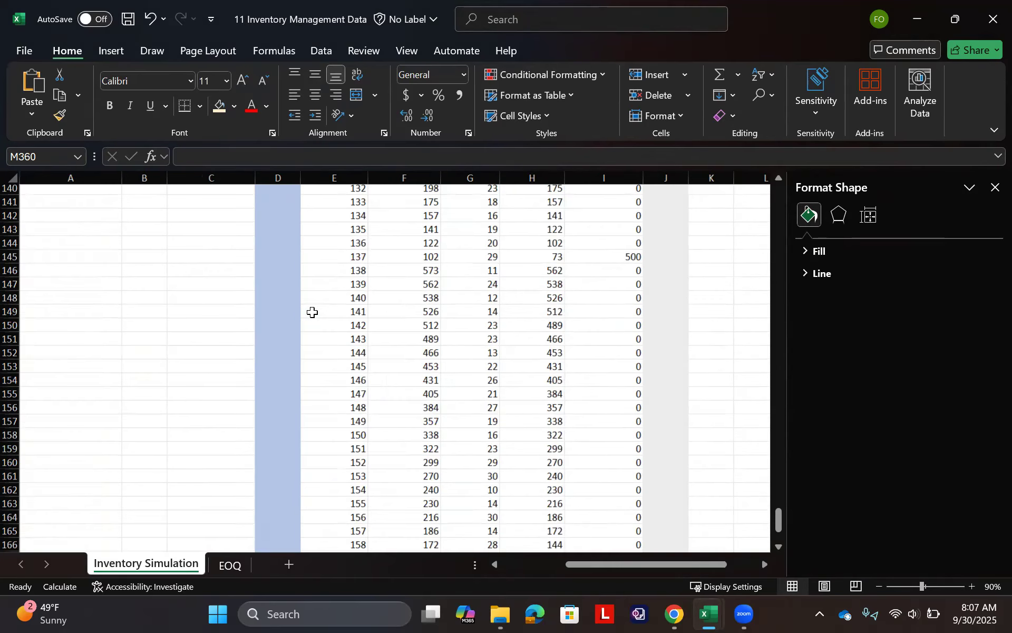
{"action": "left_click", "coordinate": [151, 341]}
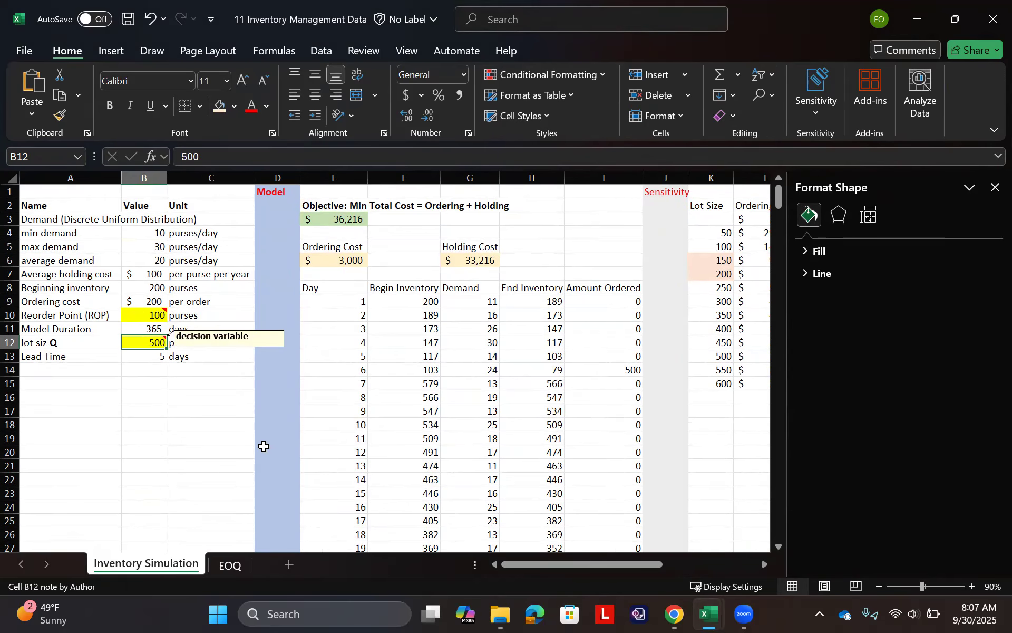
{"action": "type", "text": "175"}
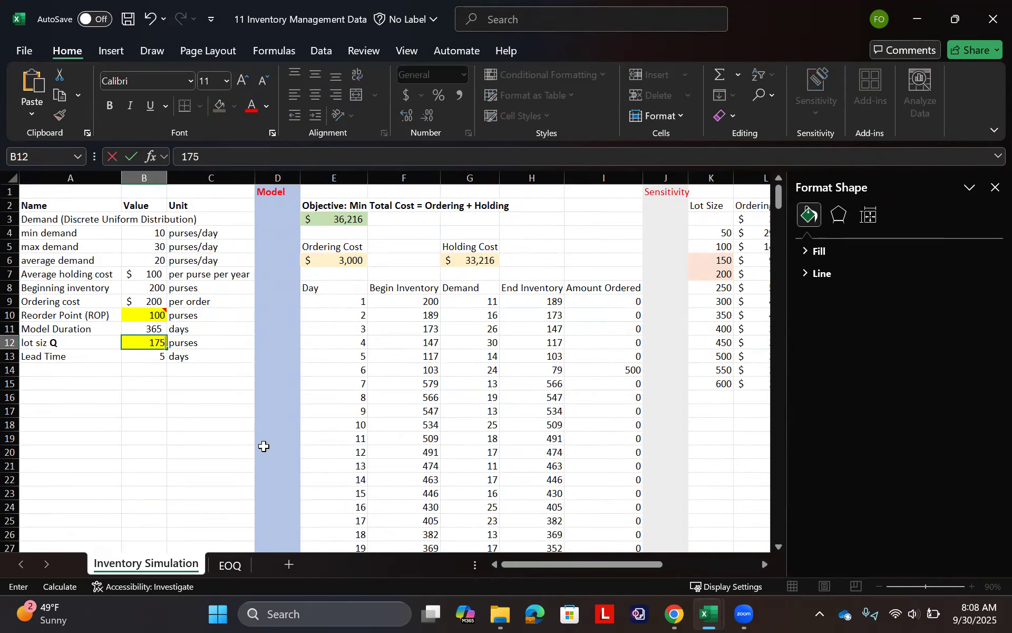
{"action": "key", "text": "Return"}
- Examine the recalculated daily inventory rows, the lot-size cost table and the cost chart
{"action": "scroll", "coordinate": [247, 319], "scroll_direction": "down", "scroll_amount": 3}
{"action": "scroll", "coordinate": [248, 319], "scroll_direction": "right", "scroll_amount": 5}
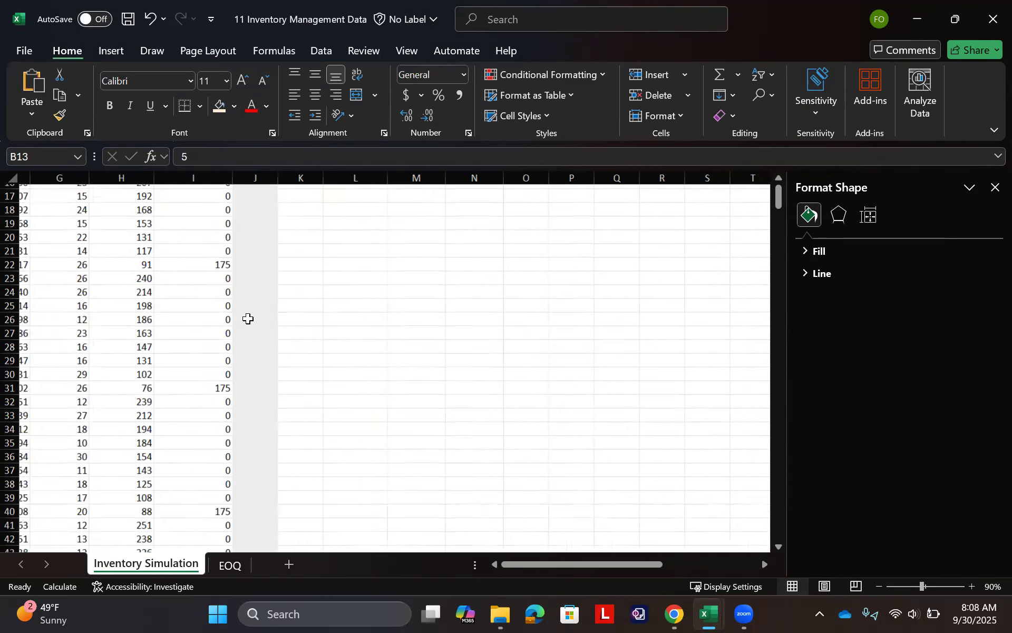
{"action": "scroll", "coordinate": [248, 318], "scroll_direction": "up", "scroll_amount": 3}
{"action": "scroll", "coordinate": [248, 319], "scroll_direction": "left", "scroll_amount": 5}
{"action": "scroll", "coordinate": [248, 318], "scroll_direction": "right", "scroll_amount": 4}
{"action": "scroll", "coordinate": [248, 319], "scroll_direction": "down", "scroll_amount": 10}
{"action": "scroll", "coordinate": [247, 318], "scroll_direction": "left", "scroll_amount": 3}
{"action": "scroll", "coordinate": [248, 319], "scroll_direction": "down", "scroll_amount": 3}
{"action": "scroll", "coordinate": [248, 318], "scroll_direction": "right", "scroll_amount": 2}
{"action": "scroll", "coordinate": [248, 319], "scroll_direction": "down", "scroll_amount": 4}
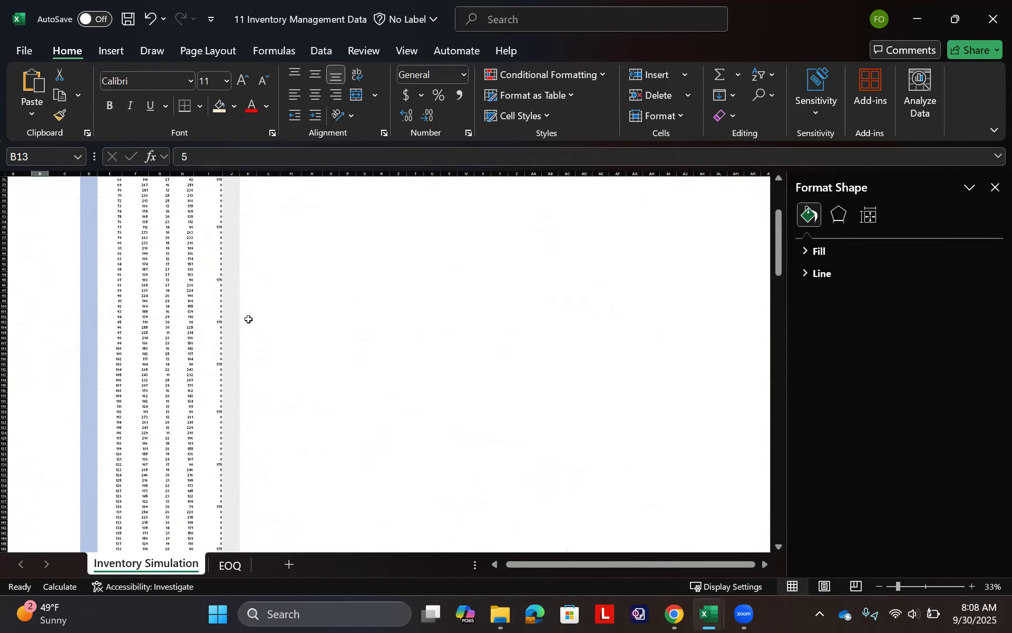
{"action": "scroll", "coordinate": [248, 319], "scroll_direction": "up", "scroll_amount": 20}
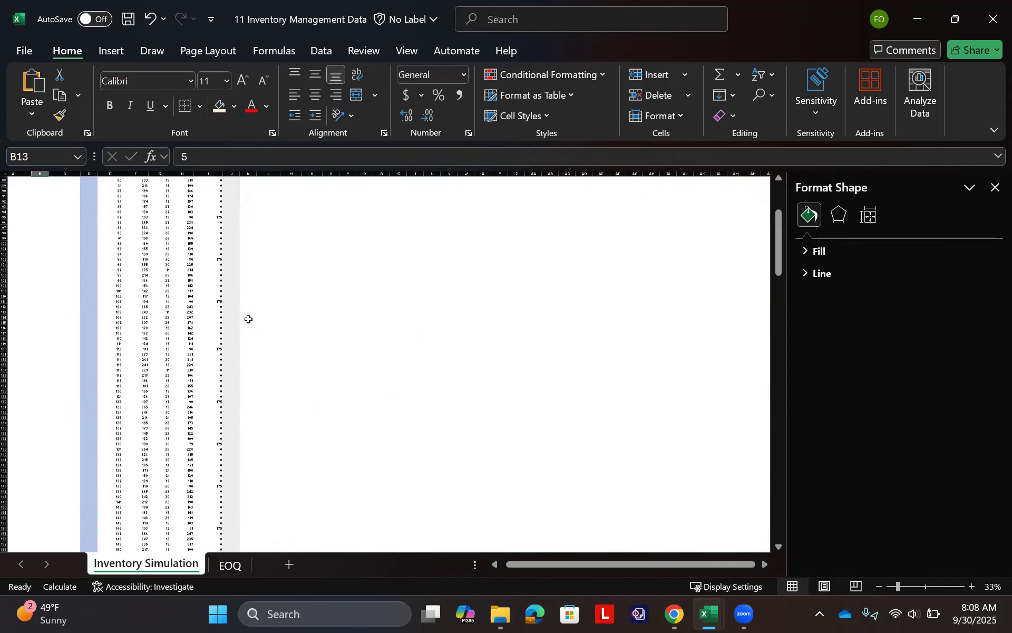
{"action": "scroll", "coordinate": [248, 319], "scroll_direction": "down", "scroll_amount": 1}
{"action": "scroll", "coordinate": [248, 319], "scroll_direction": "down", "scroll_amount": 1}
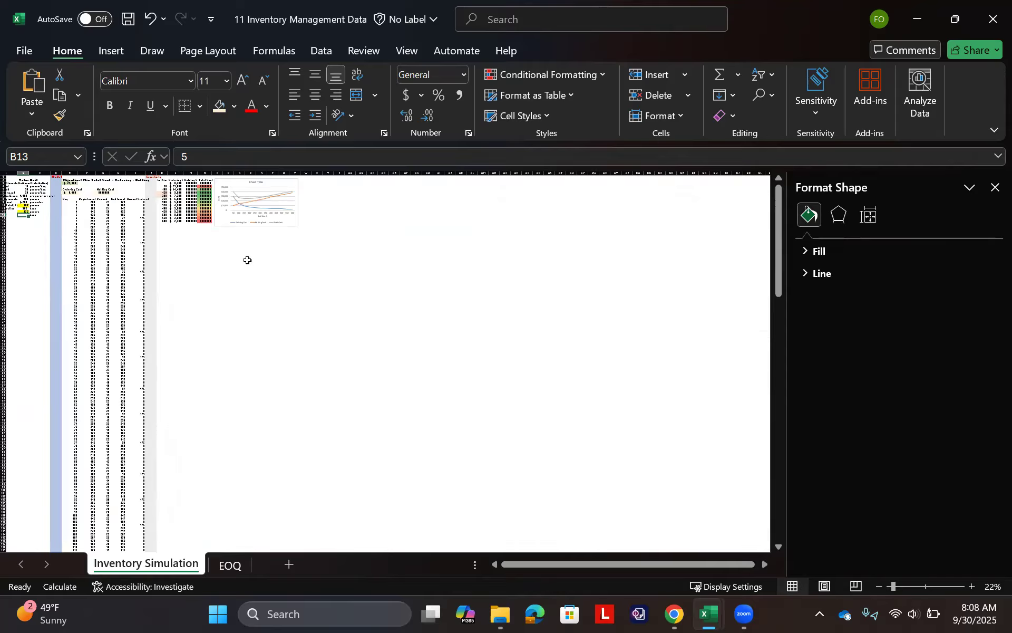
{"action": "scroll", "coordinate": [233, 240], "scroll_direction": "up", "scroll_amount": 2}
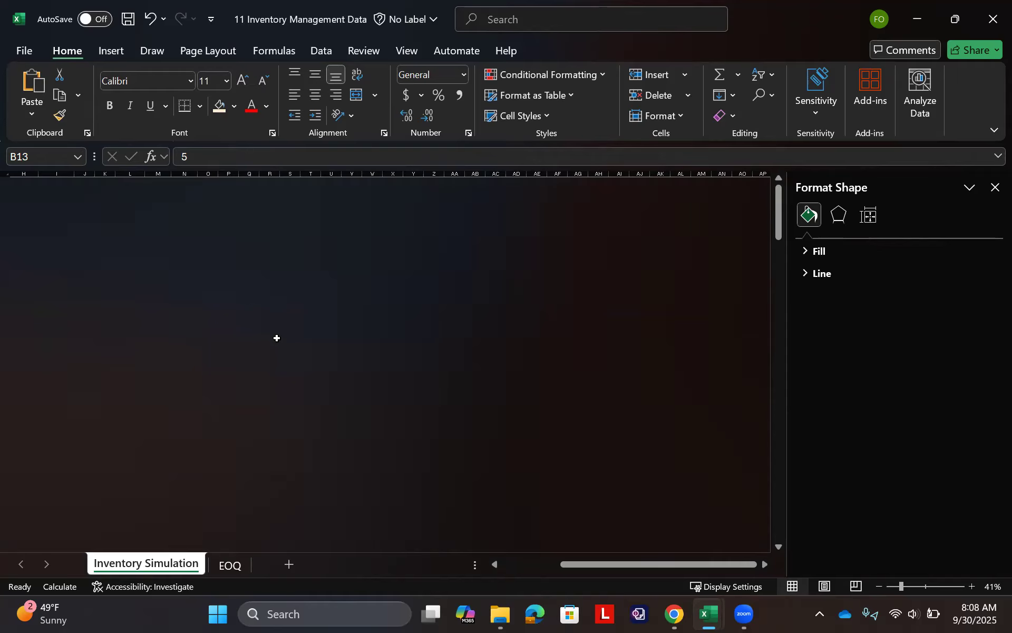
{"action": "scroll", "coordinate": [276, 338], "scroll_direction": "up", "scroll_amount": 3}
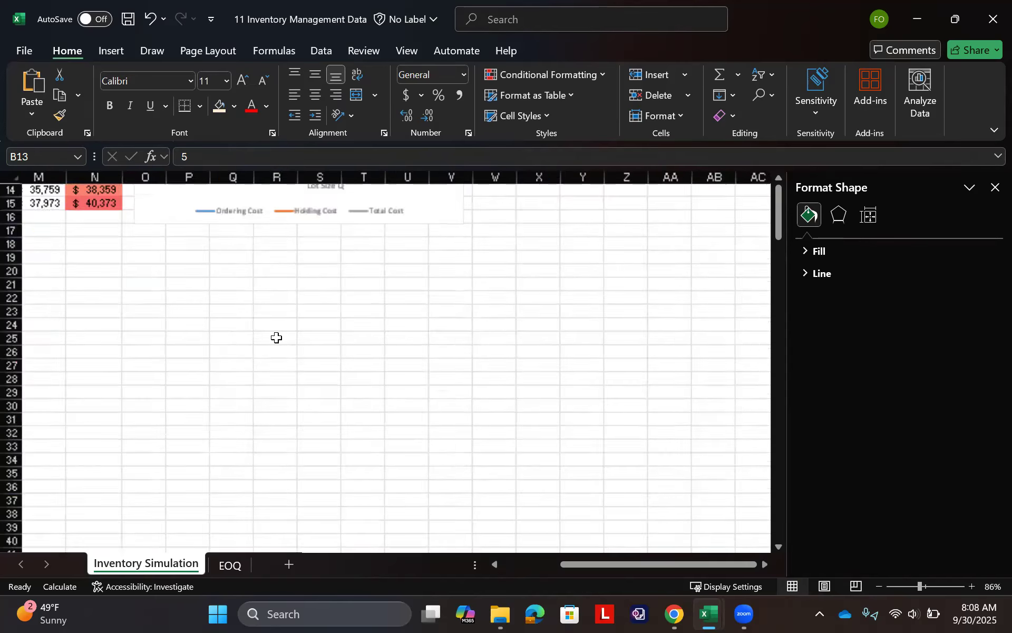
{"action": "scroll", "coordinate": [247, 452], "scroll_direction": "down", "scroll_amount": 5}
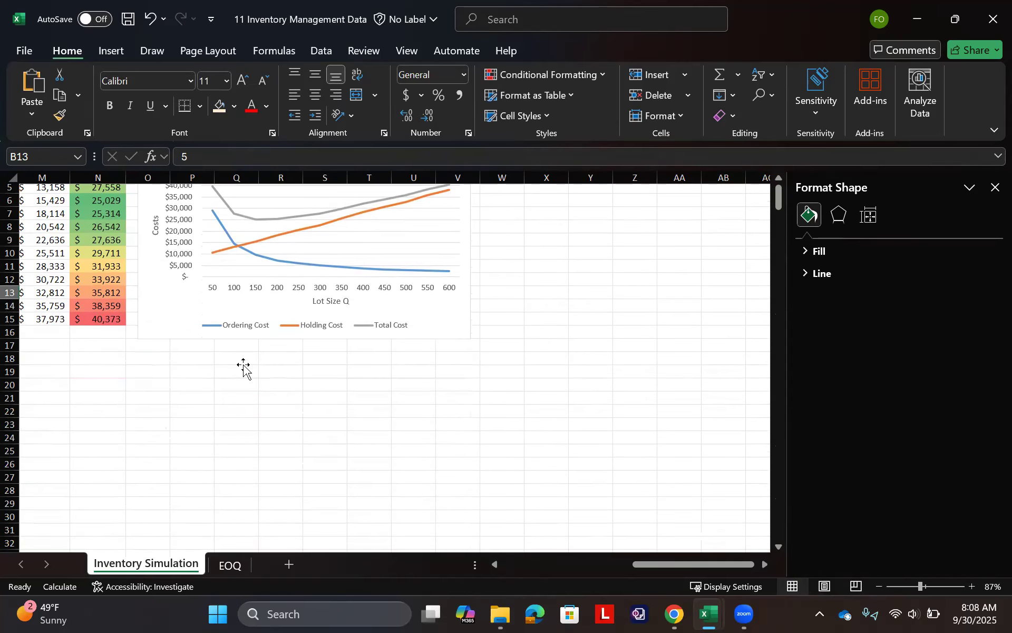
{"action": "scroll", "coordinate": [243, 369], "scroll_direction": "up", "scroll_amount": 2}
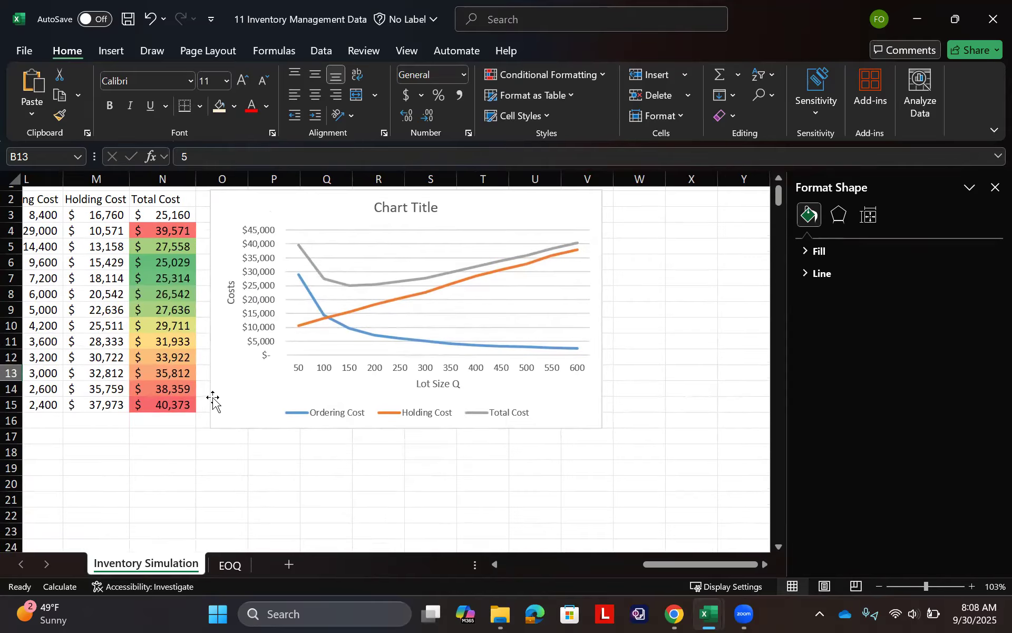
{"action": "scroll", "coordinate": [271, 461], "scroll_direction": "down", "scroll_amount": 13}
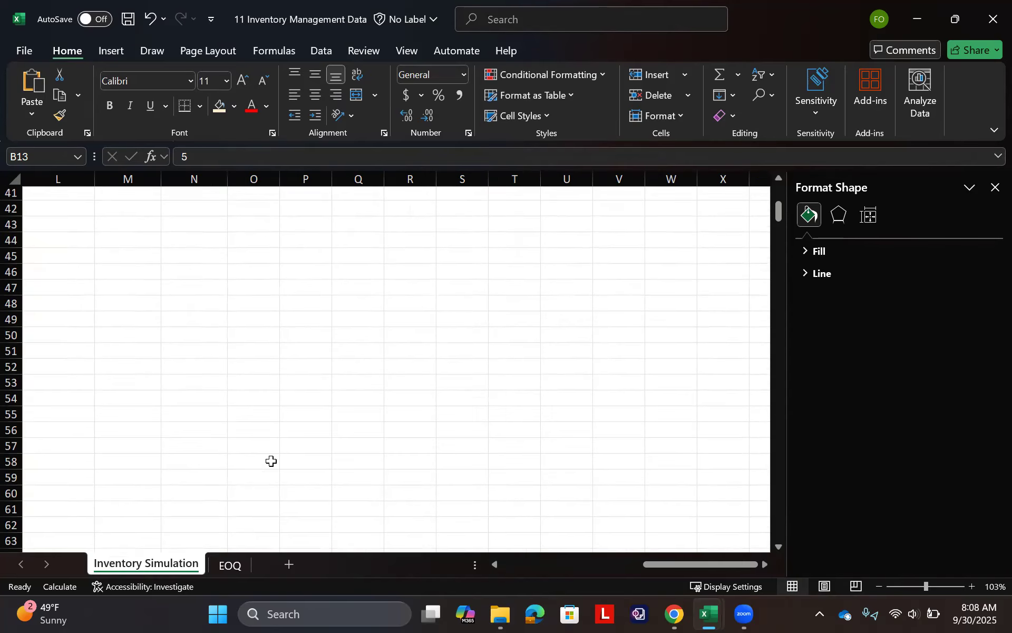
- Move the End Inventory chart from around row 343 up the sheet toward the cost chart
{"action": "scroll", "coordinate": [271, 460], "scroll_direction": "down", "scroll_amount": 1}
{"action": "scroll", "coordinate": [271, 460], "scroll_direction": "down", "scroll_amount": 4}
{"action": "scroll", "coordinate": [289, 441], "scroll_direction": "down", "scroll_amount": 3}
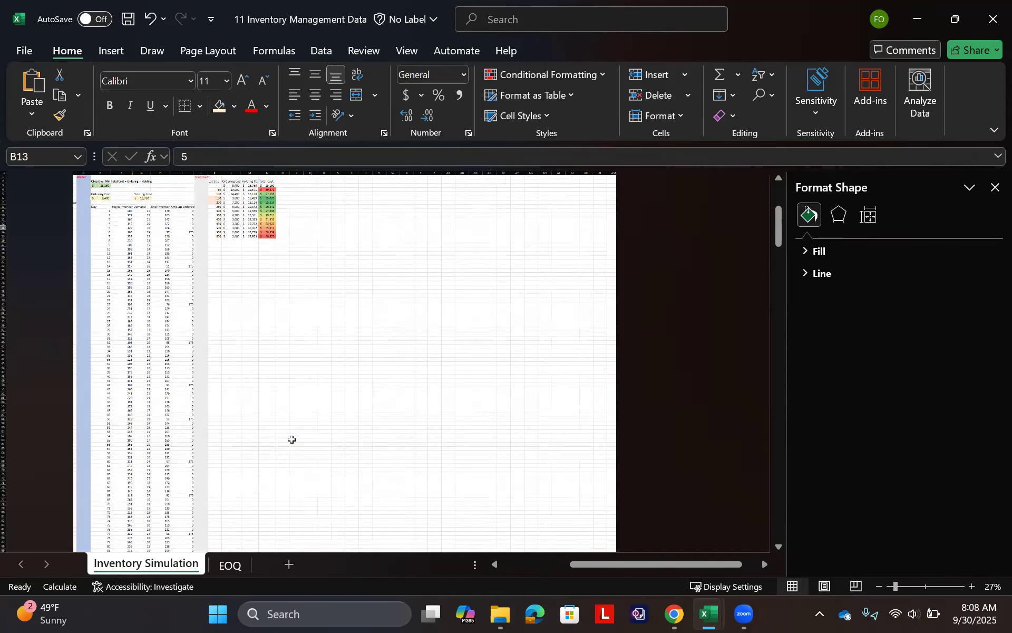
{"action": "left_click", "coordinate": [292, 439]}
{"action": "left_click_drag", "start_coordinate": [294, 331], "coordinate": [308, 264]}
{"action": "left_click", "coordinate": [310, 351]}
{"action": "scroll", "coordinate": [309, 351], "scroll_direction": "down", "scroll_amount": 20}
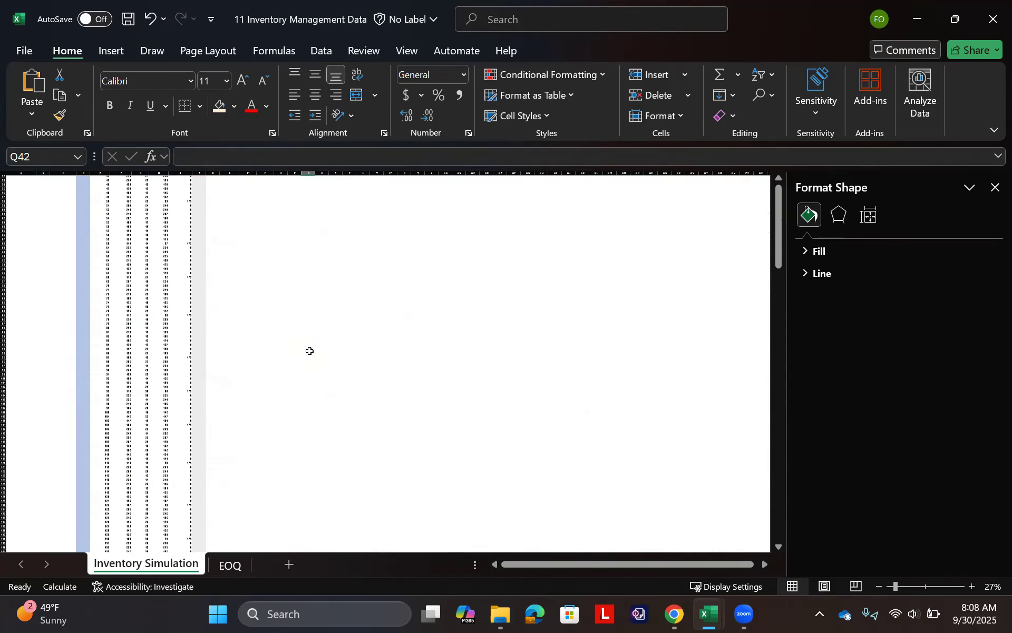
{"action": "scroll", "coordinate": [310, 351], "scroll_direction": "down", "scroll_amount": 20}
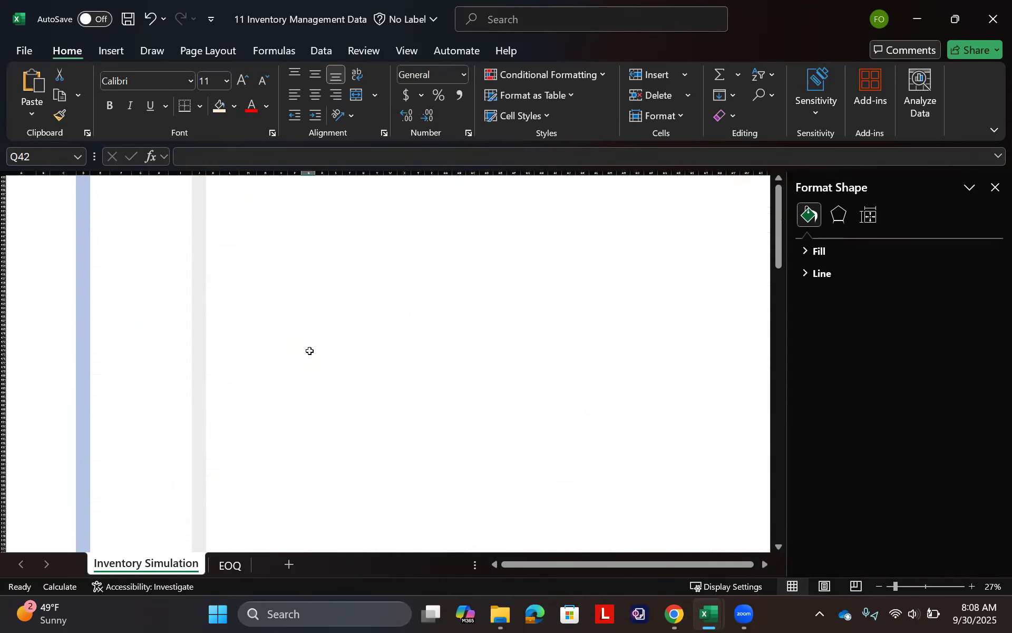
{"action": "scroll", "coordinate": [309, 351], "scroll_direction": "right", "scroll_amount": 6}
{"action": "scroll", "coordinate": [309, 351], "scroll_direction": "left", "scroll_amount": 4}
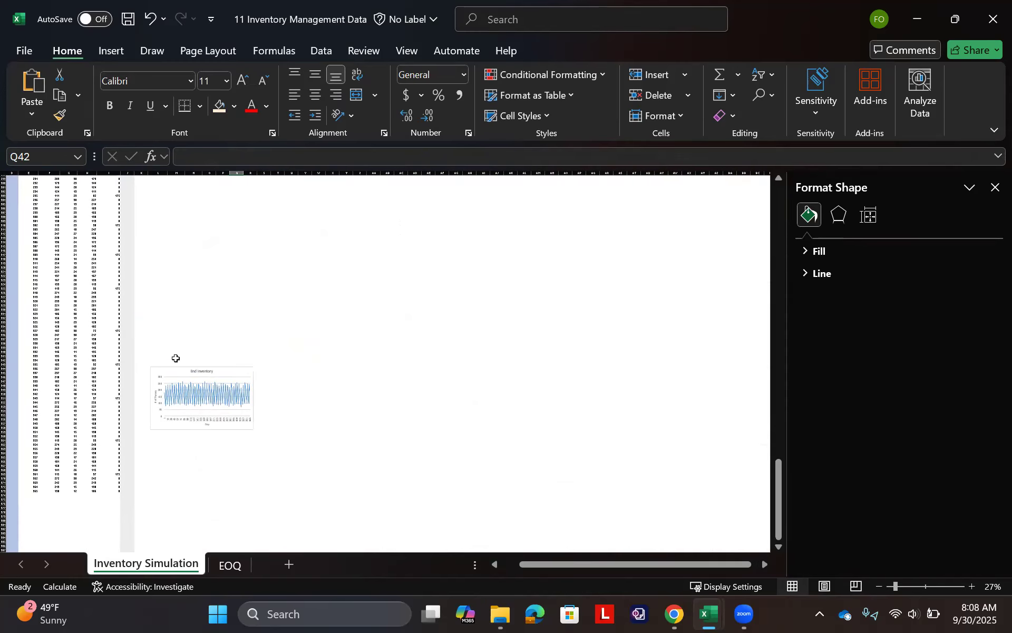
{"action": "left_click_drag", "start_coordinate": [166, 372], "coordinate": [165, 200]}
{"action": "scroll", "coordinate": [166, 202], "scroll_direction": "up", "scroll_amount": 17}
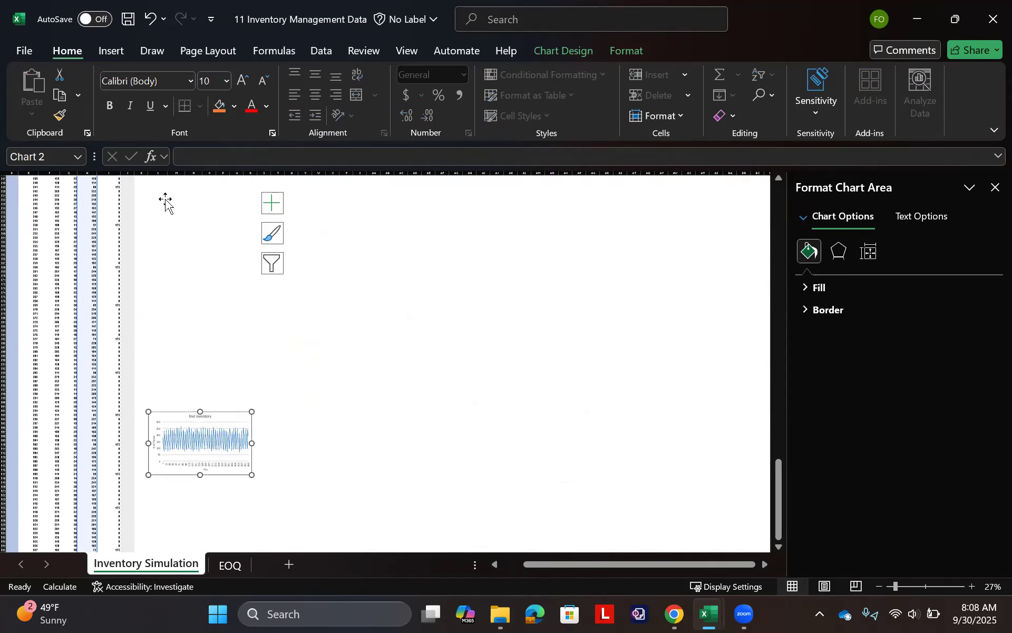
{"action": "scroll", "coordinate": [166, 202], "scroll_direction": "down", "scroll_amount": 1}
{"action": "left_click_drag", "start_coordinate": [166, 396], "coordinate": [172, 206]}
{"action": "scroll", "coordinate": [172, 206], "scroll_direction": "up", "scroll_amount": 20}
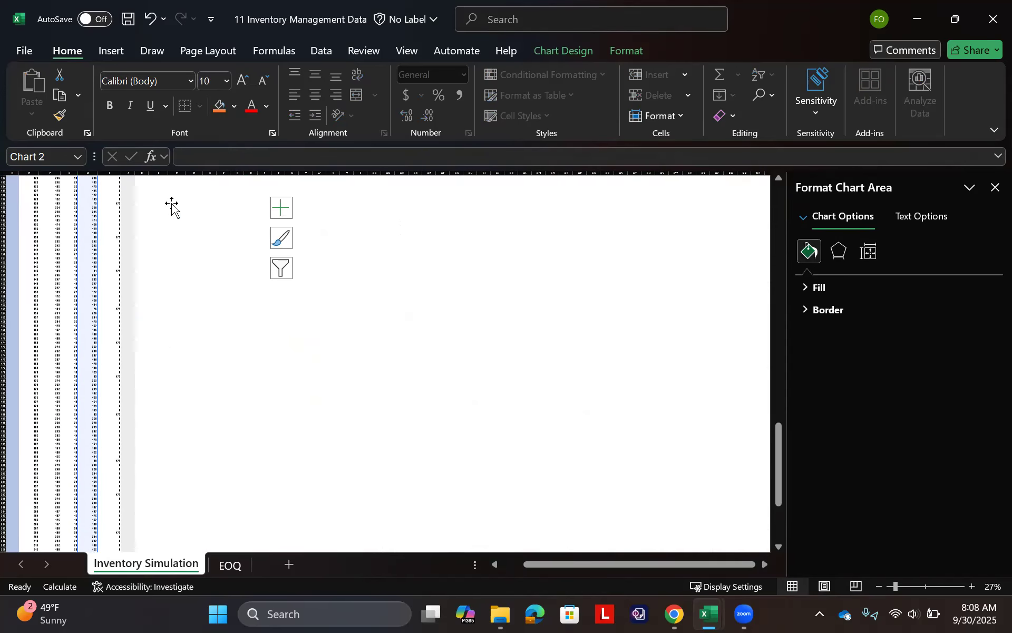
- Shift the End Inventory chart further up beside the daily rows, undoing the last two changes
{"action": "scroll", "coordinate": [172, 207], "scroll_direction": "down", "scroll_amount": 2}
{"action": "left_click", "coordinate": [175, 502]}
{"action": "left_click_drag", "start_coordinate": [174, 497], "coordinate": [158, 191]}
{"action": "key", "text": "ctrl+z"}
{"action": "key", "text": "ctrl+z"}
{"action": "scroll", "coordinate": [158, 192], "scroll_direction": "up", "scroll_amount": 15}
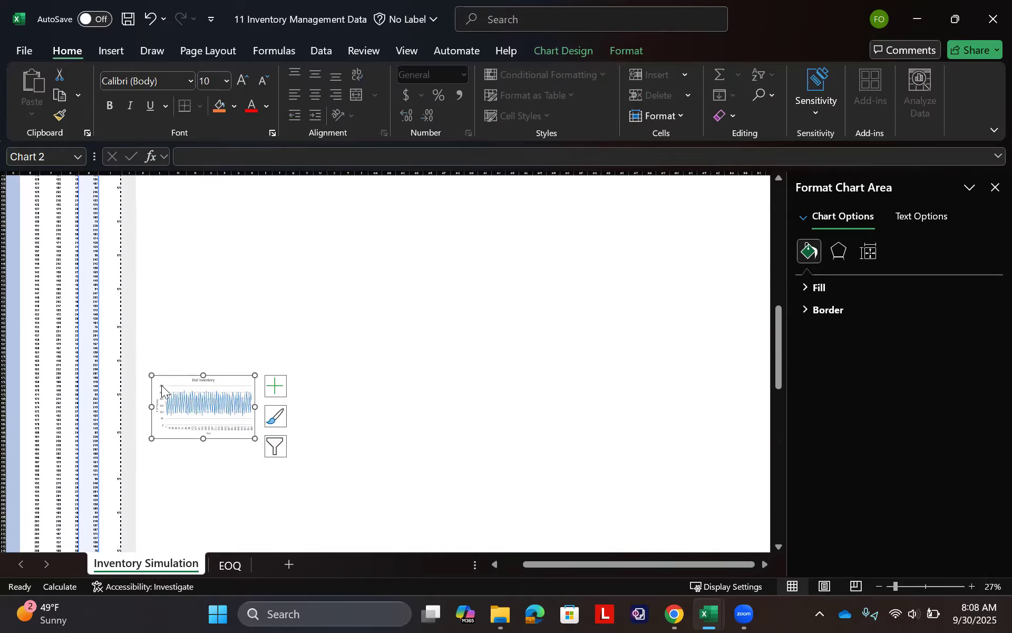
- Place the End Inventory chart directly below the cost chart, over columns O to V from about row 19 to row 33
{"action": "left_click_drag", "start_coordinate": [160, 378], "coordinate": [164, 188]}
{"action": "scroll", "coordinate": [165, 193], "scroll_direction": "up", "scroll_amount": 15}
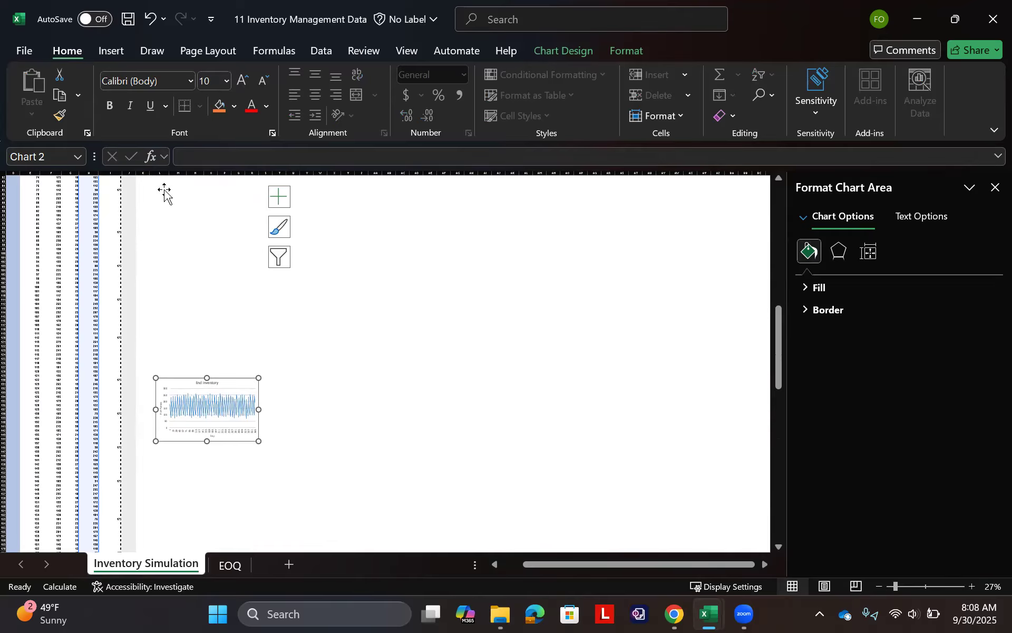
{"action": "left_click_drag", "start_coordinate": [167, 411], "coordinate": [170, 175]}
{"action": "left_click_drag", "start_coordinate": [170, 490], "coordinate": [161, 182]}
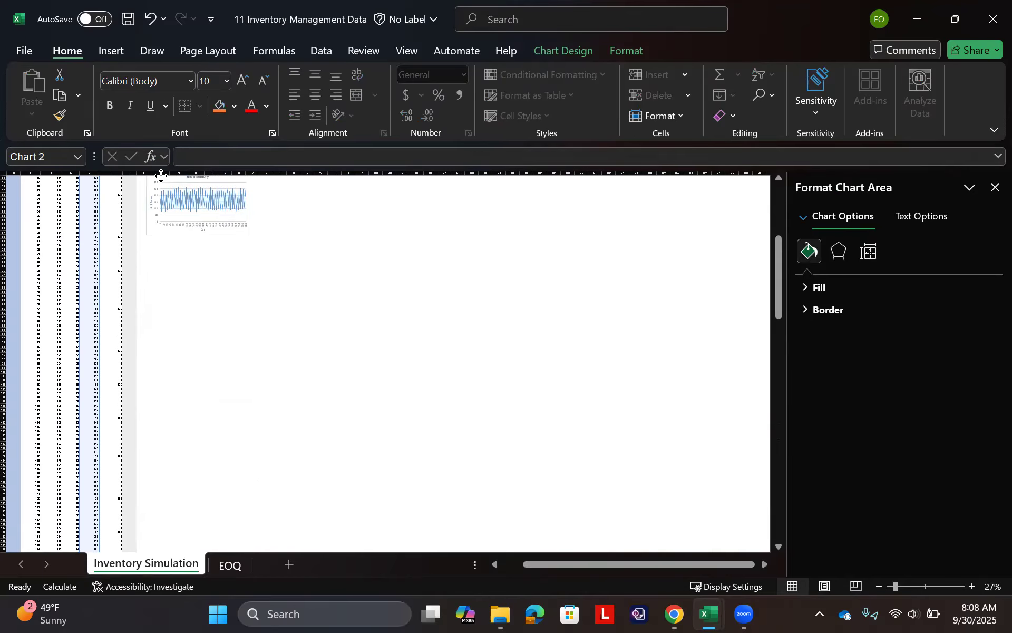
{"action": "scroll", "coordinate": [173, 354], "scroll_direction": "up", "scroll_amount": 15}
{"action": "left_click_drag", "start_coordinate": [163, 413], "coordinate": [216, 256]}
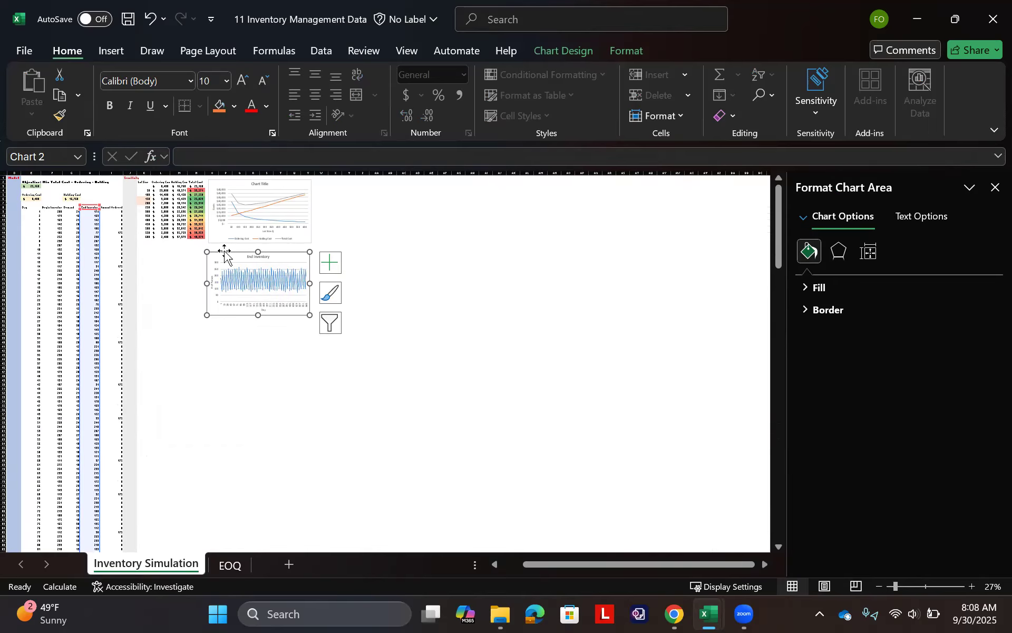
{"action": "left_click", "coordinate": [236, 366]}
{"action": "scroll", "coordinate": [237, 365], "scroll_direction": "up", "scroll_amount": 3}
{"action": "scroll", "coordinate": [237, 366], "scroll_direction": "up", "scroll_amount": 3}
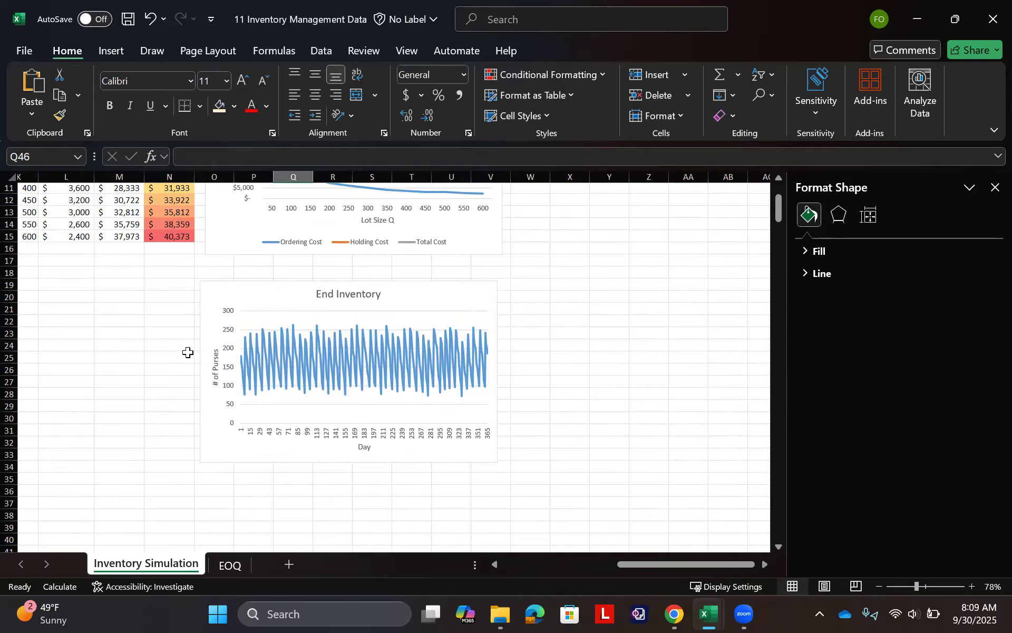
{"action": "scroll", "coordinate": [210, 364], "scroll_direction": "up", "scroll_amount": 4}
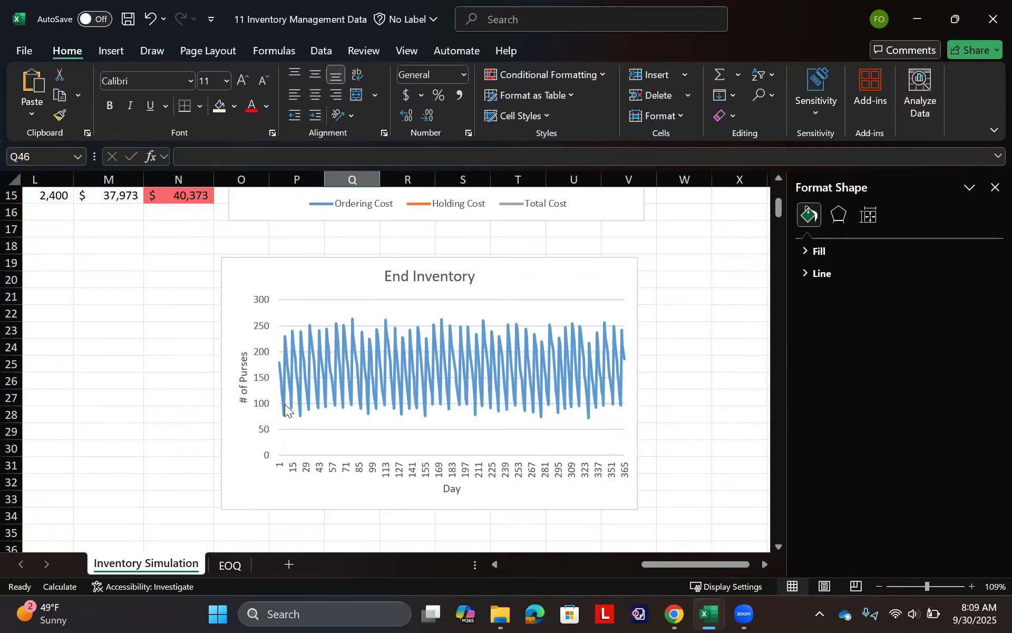